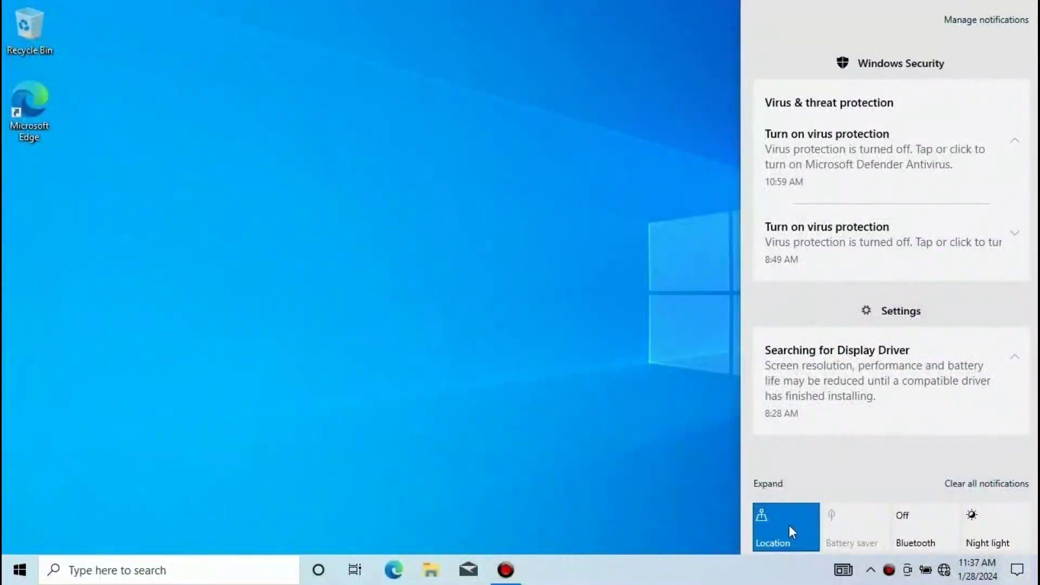
# - Turn off Location and clear all notifications in the action center
pyautogui.click(789, 524)
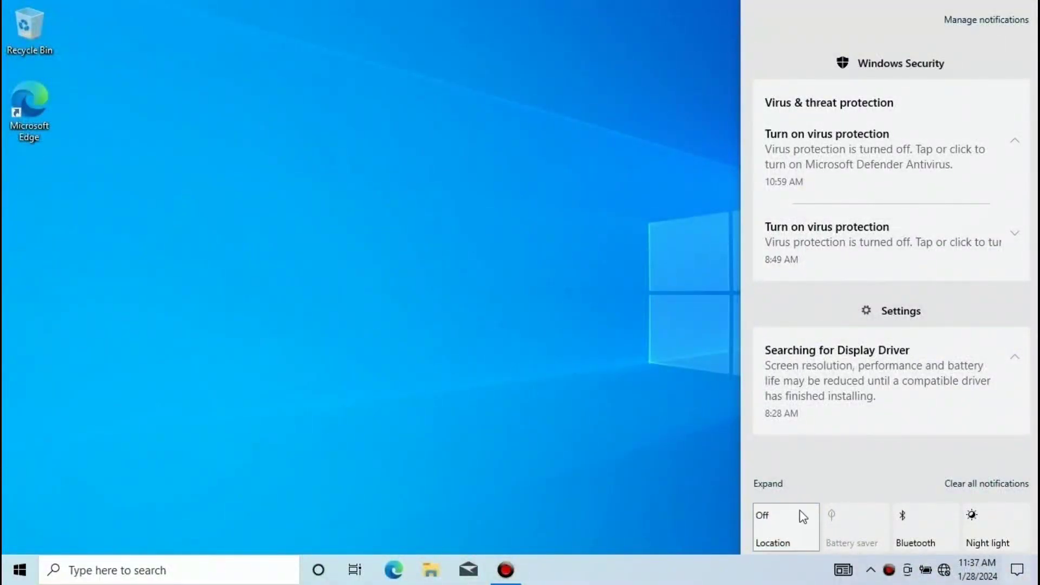
pyautogui.moveTo(1010, 396)
pyautogui.click(977, 483)
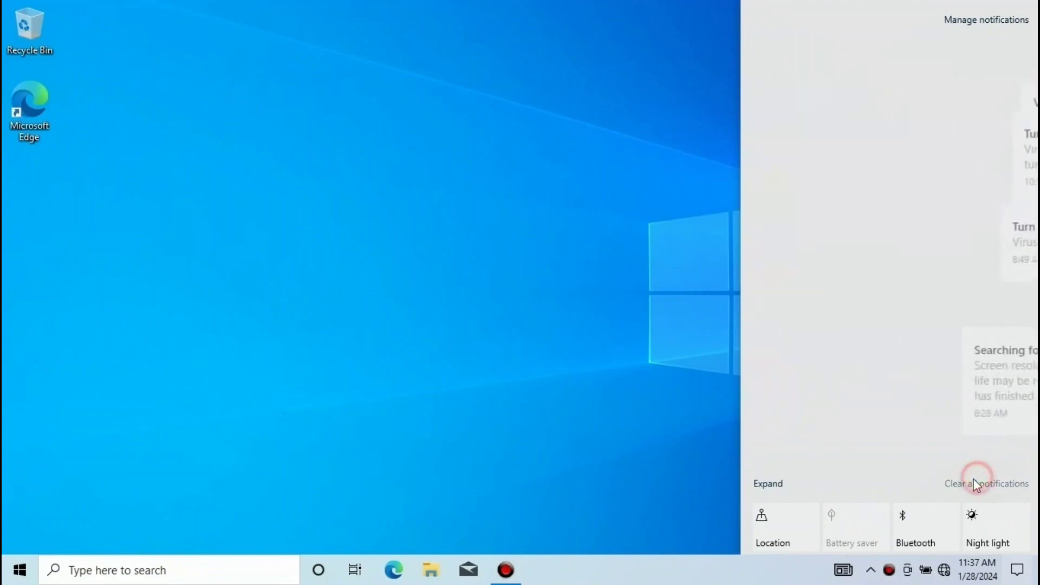
pyautogui.click(692, 429)
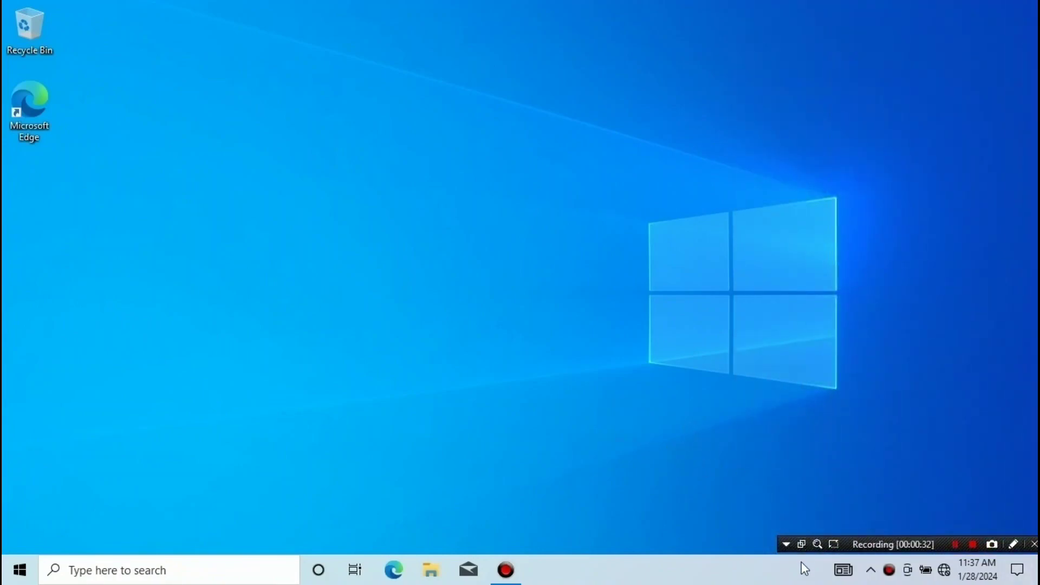
# - Unpin Mail and Microsoft Edge from the taskbar
pyautogui.rightClick(468, 559)
pyautogui.click(456, 536)
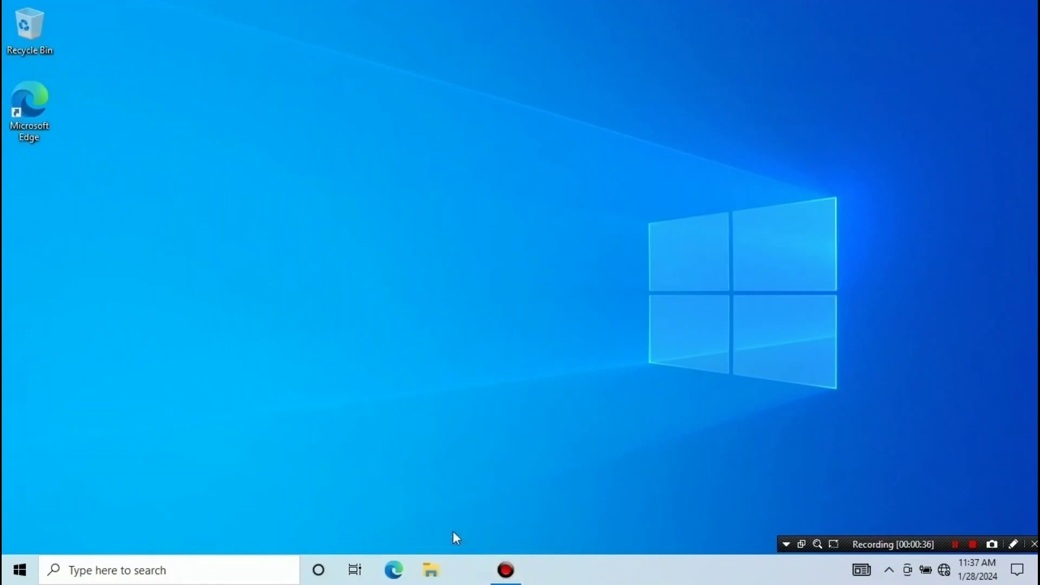
pyautogui.rightClick(391, 572)
pyautogui.click(378, 538)
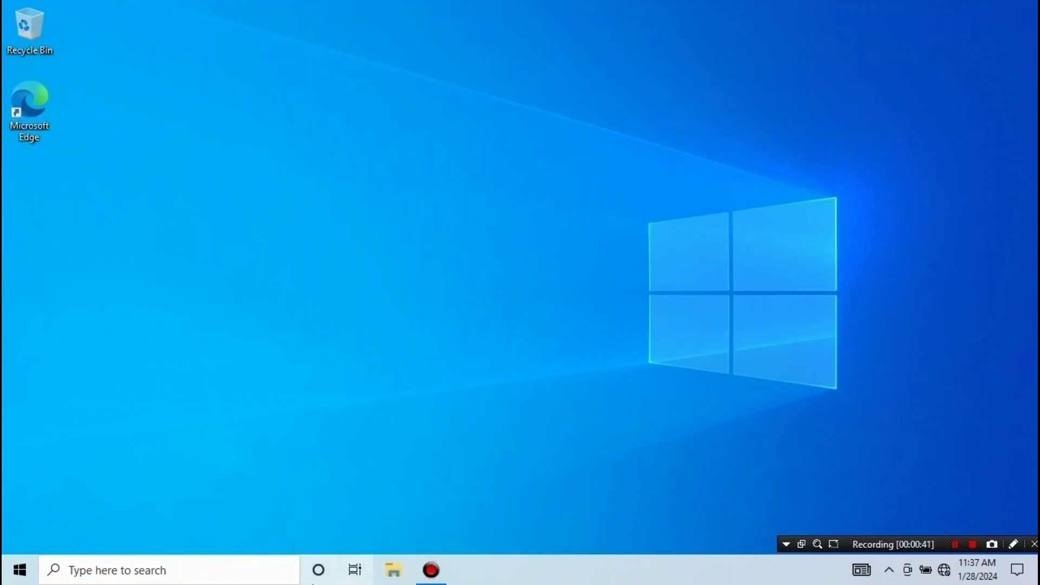
# - Hide the Cortana and Task View buttons on the taskbar
pyautogui.rightClick(318, 578)
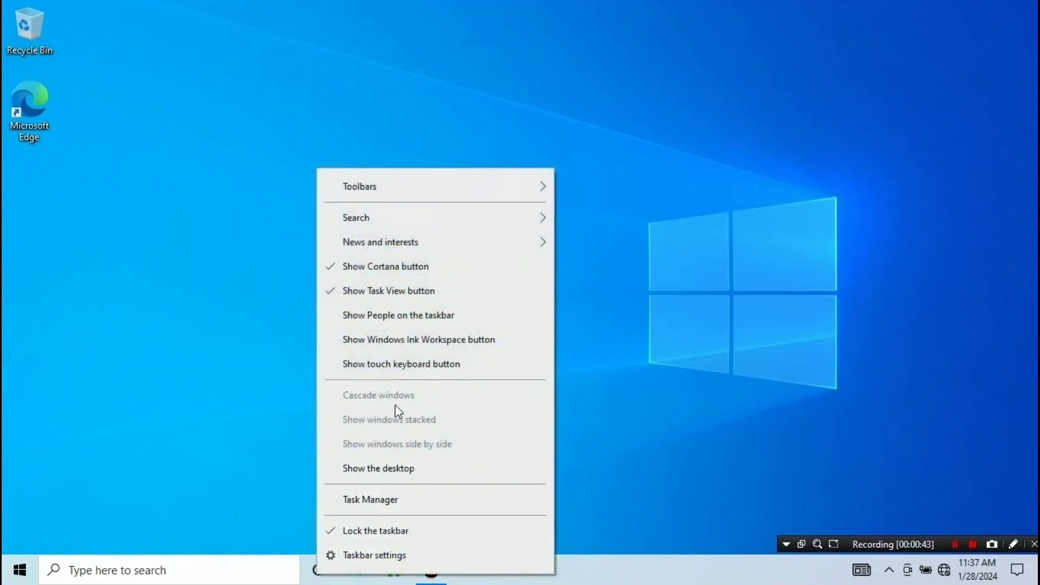
pyautogui.click(427, 267)
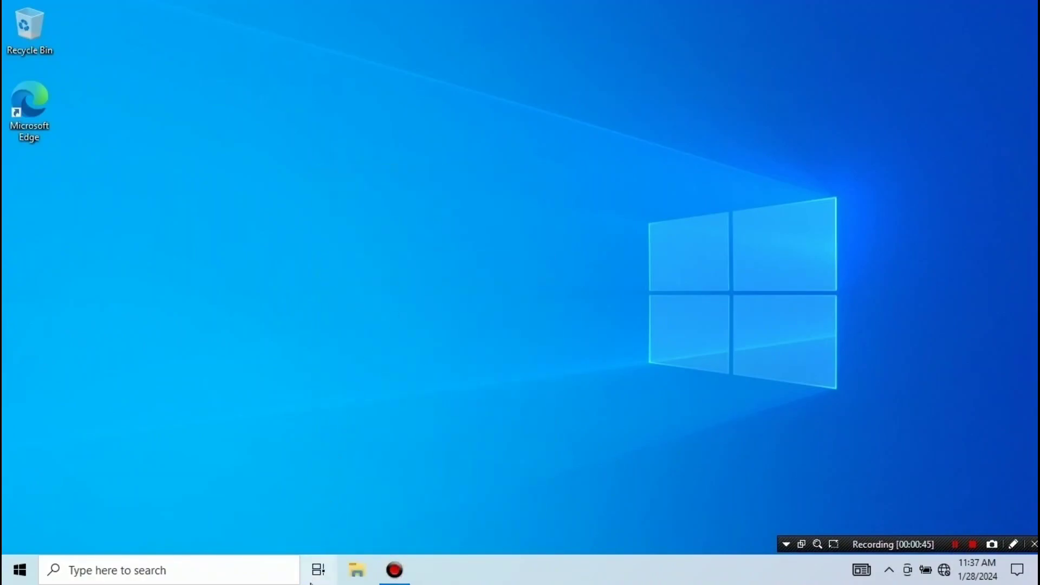
pyautogui.rightClick(312, 579)
pyautogui.click(395, 299)
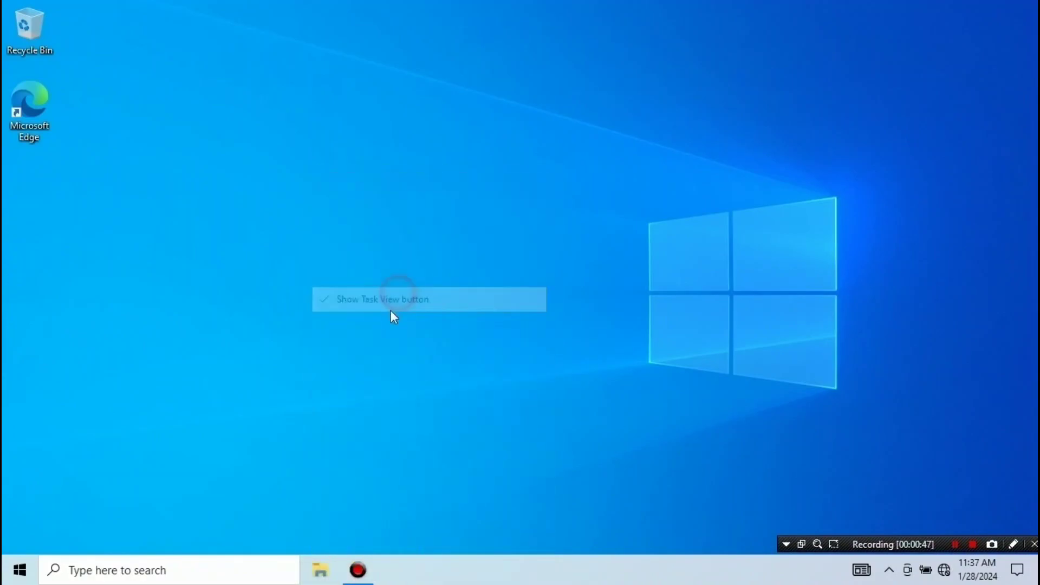
# - Reduce the taskbar search box to a search icon only
pyautogui.rightClick(397, 575)
pyautogui.click(232, 569)
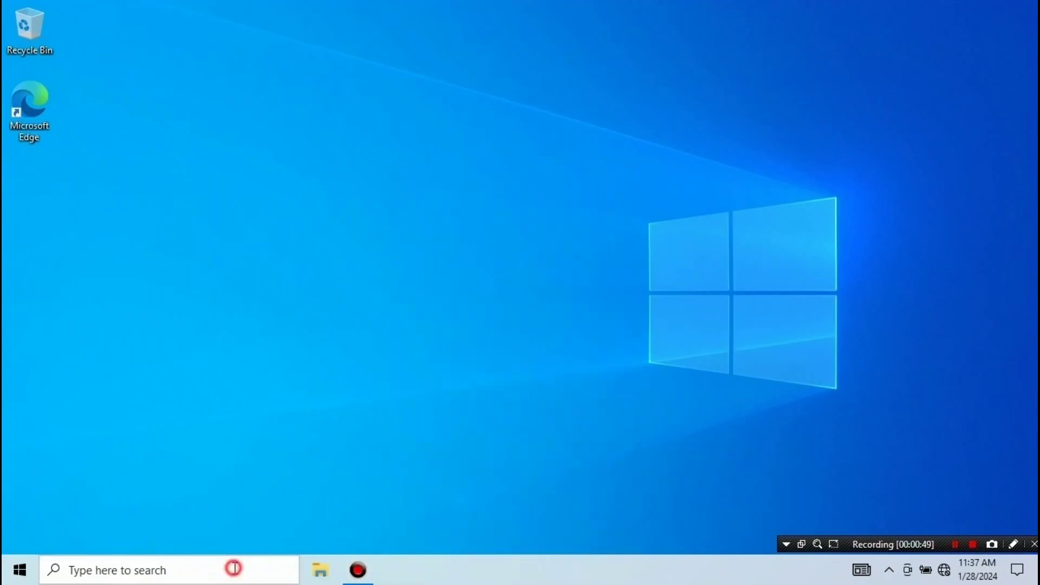
pyautogui.click(207, 570)
pyautogui.click(511, 580)
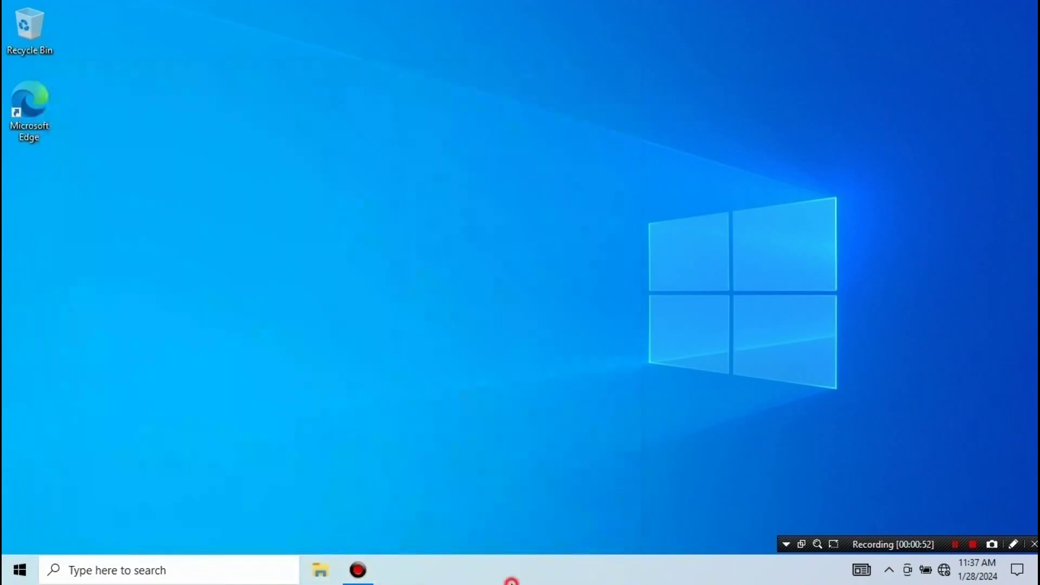
pyautogui.rightClick(426, 580)
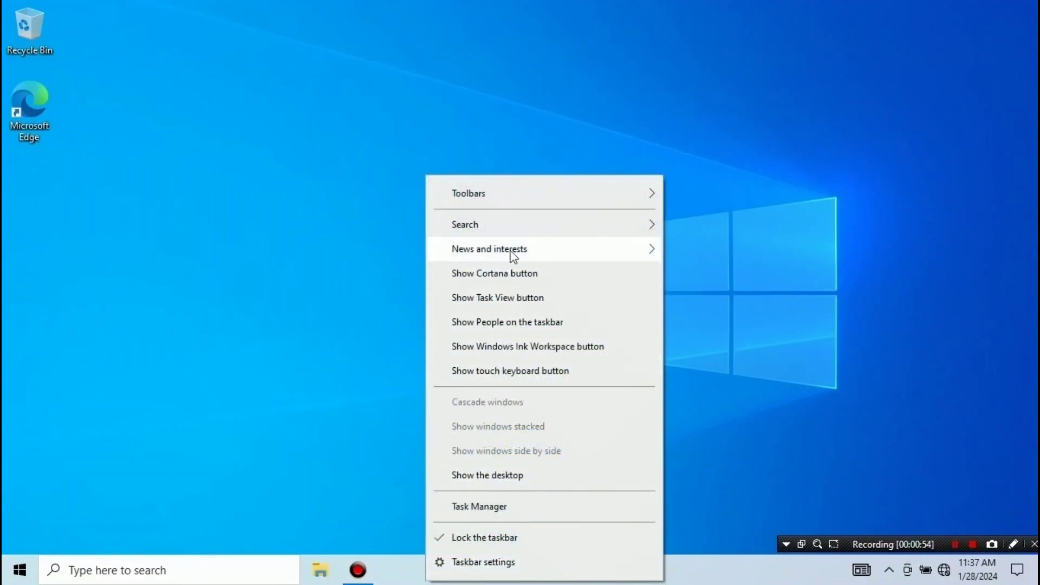
pyautogui.moveTo(517, 222)
pyautogui.click(678, 249)
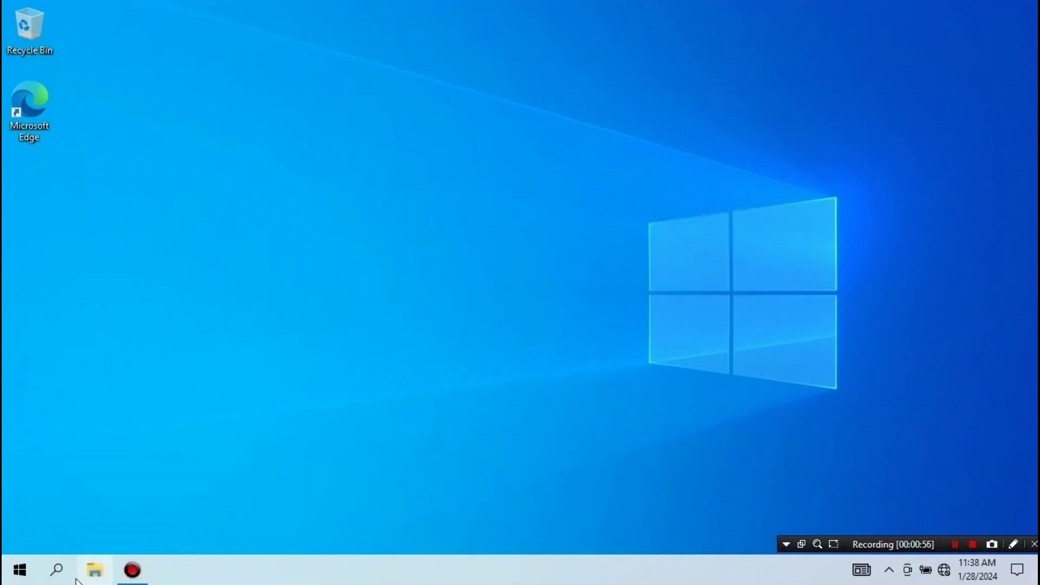
# - Switch News and interests off on the taskbar and back to showing icon and text
pyautogui.rightClick(307, 573)
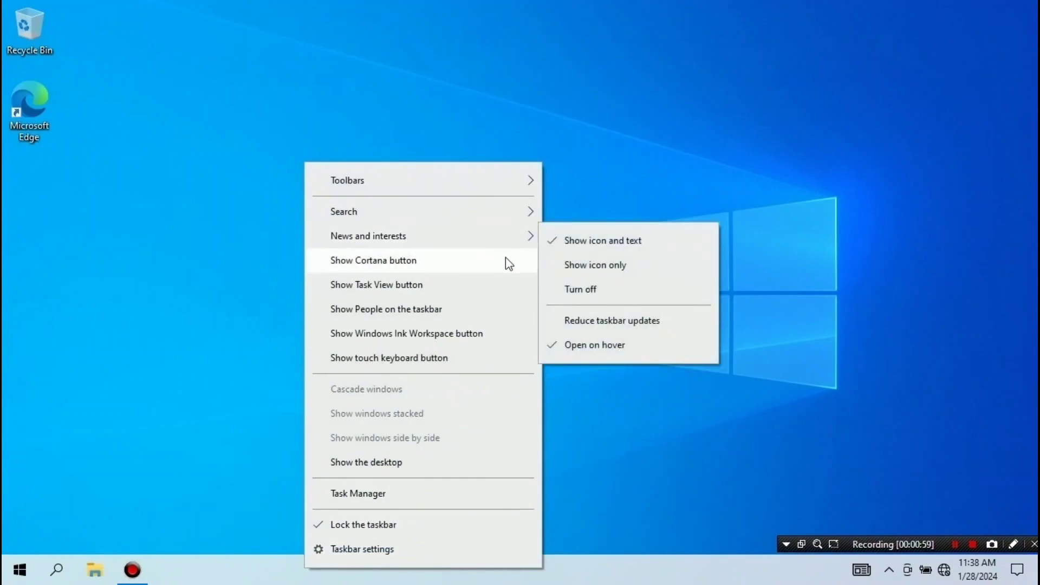
pyautogui.click(573, 288)
pyautogui.rightClick(520, 582)
pyautogui.moveTo(627, 255)
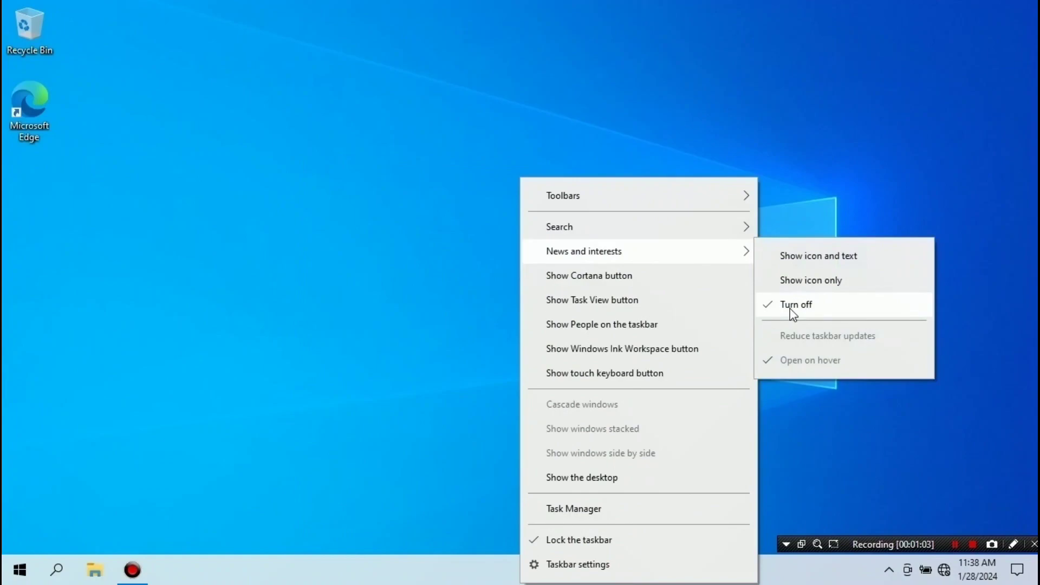
pyautogui.click(799, 255)
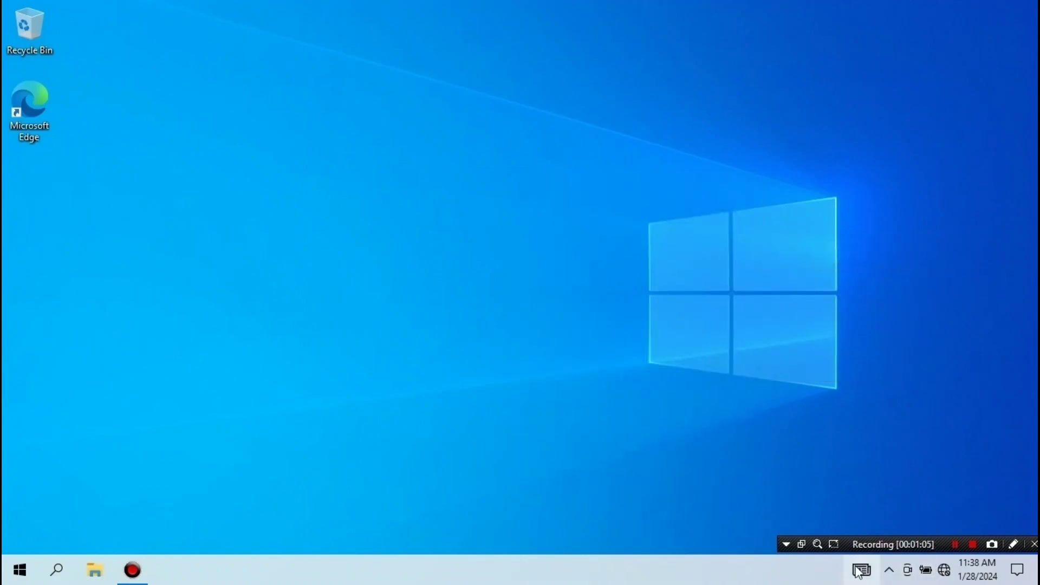
# - Turn off News and interests on the taskbar
pyautogui.rightClick(697, 578)
pyautogui.moveTo(780, 253)
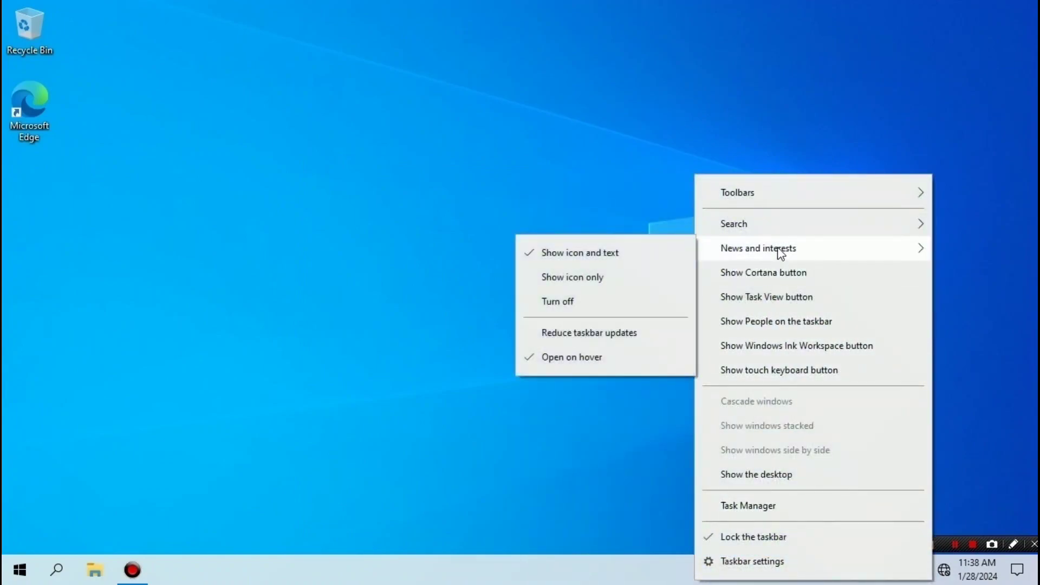
pyautogui.click(632, 301)
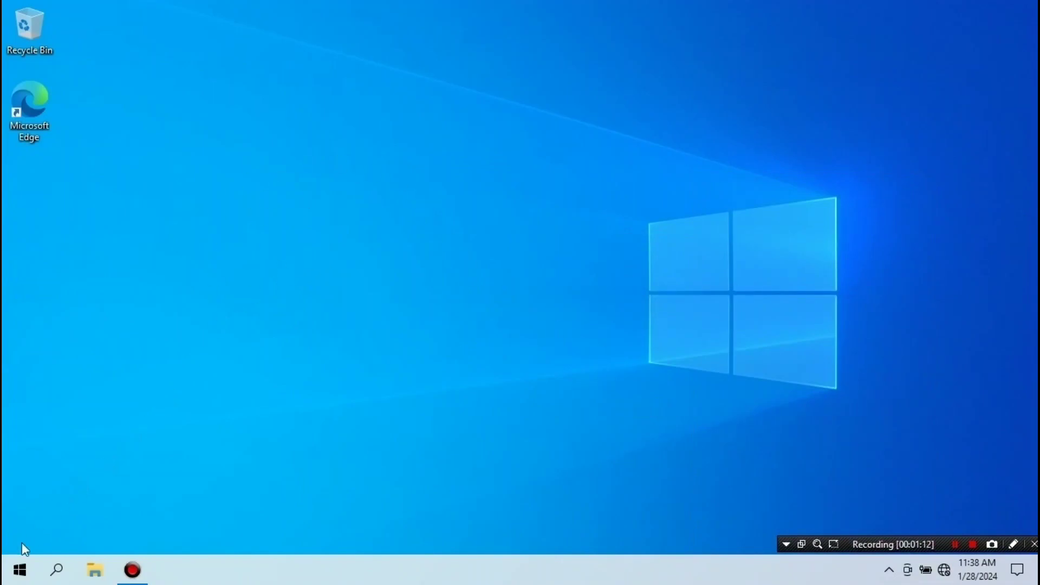
# - Open the desktop background personalization settings and set the picture fit to Stretch
pyautogui.rightClick(316, 290)
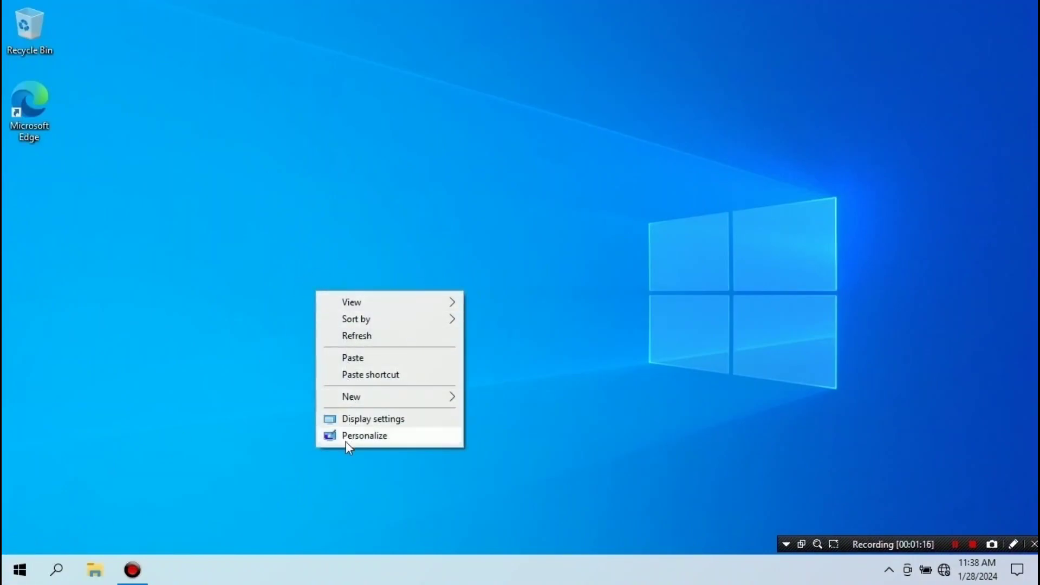
pyautogui.click(390, 437)
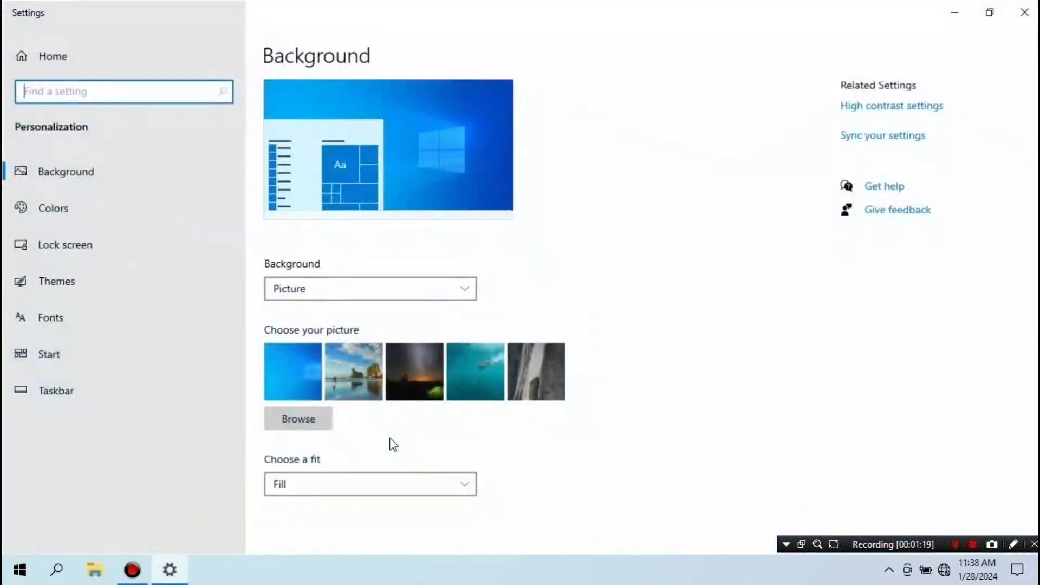
pyautogui.click(341, 494)
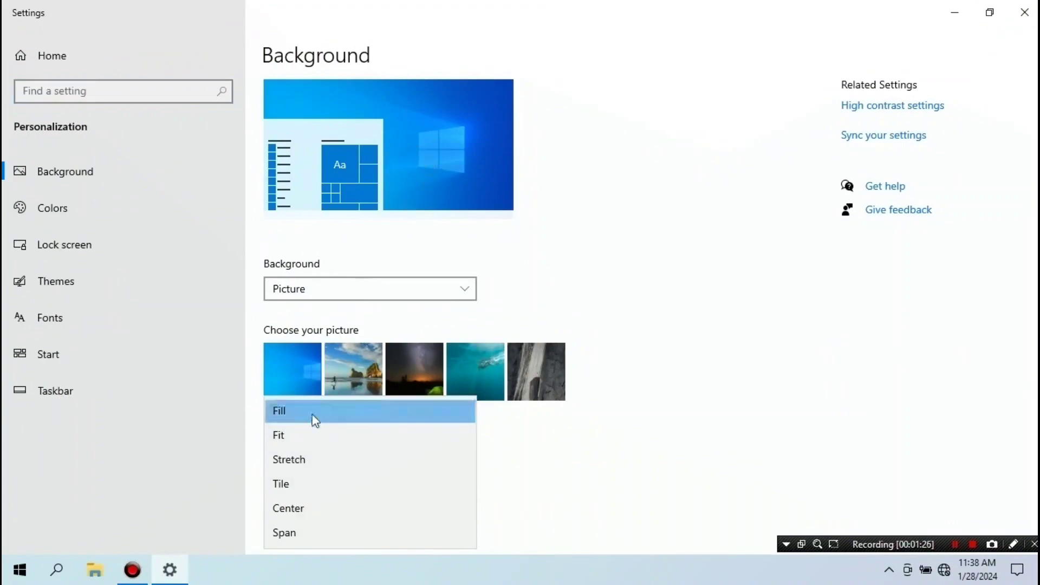
pyautogui.click(302, 460)
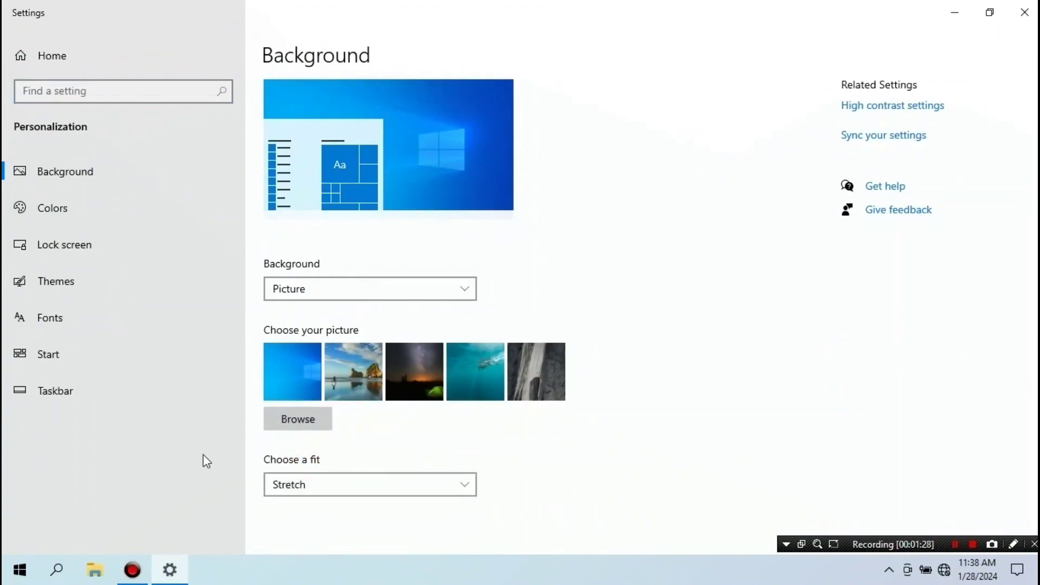
# - Turn off transparency effects in the Colors settings
pyautogui.click(97, 216)
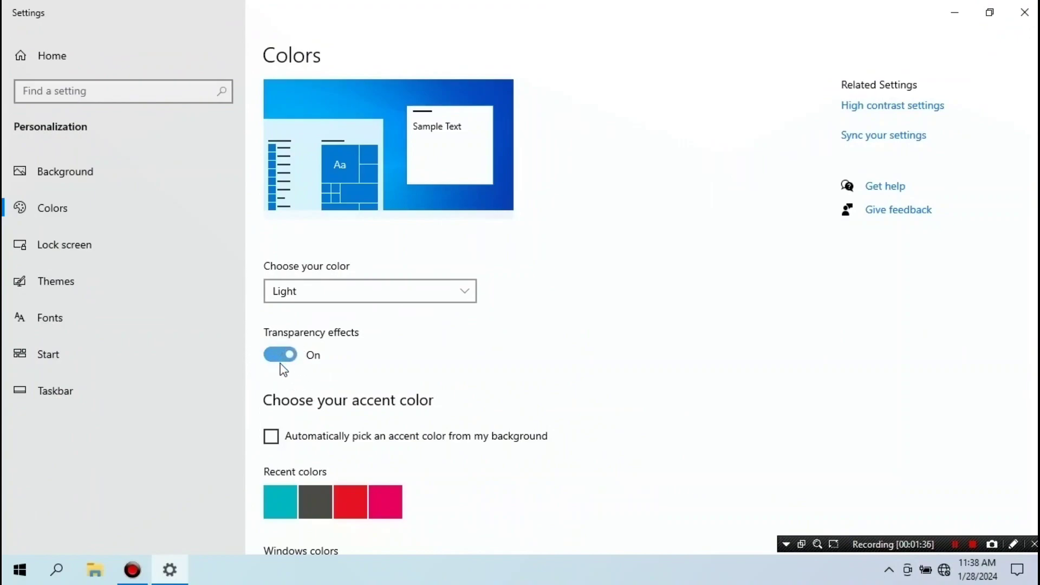
pyautogui.click(294, 357)
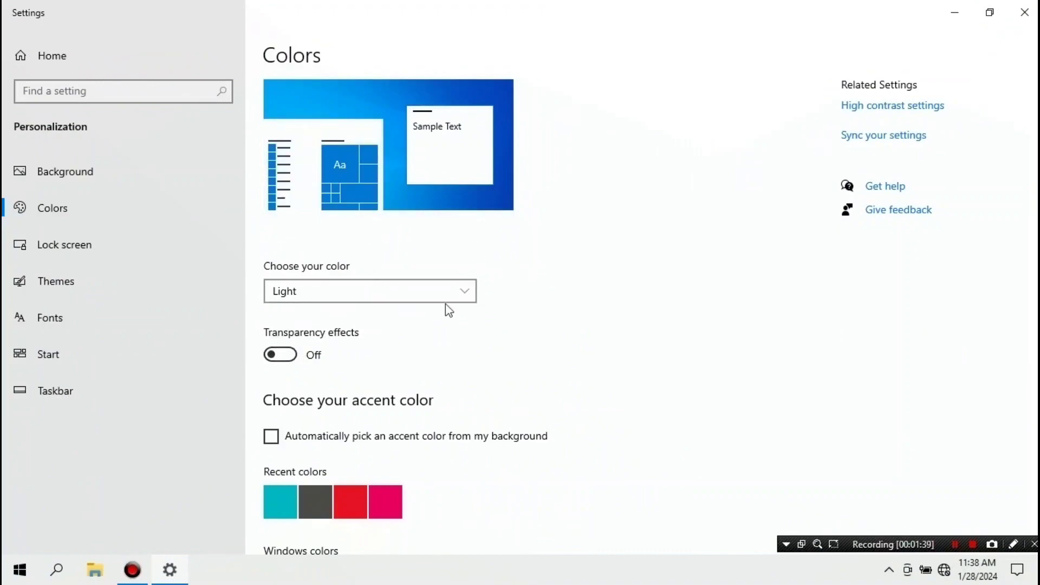
# - Switch the color mode to Dark and back to Light
pyautogui.click(383, 291)
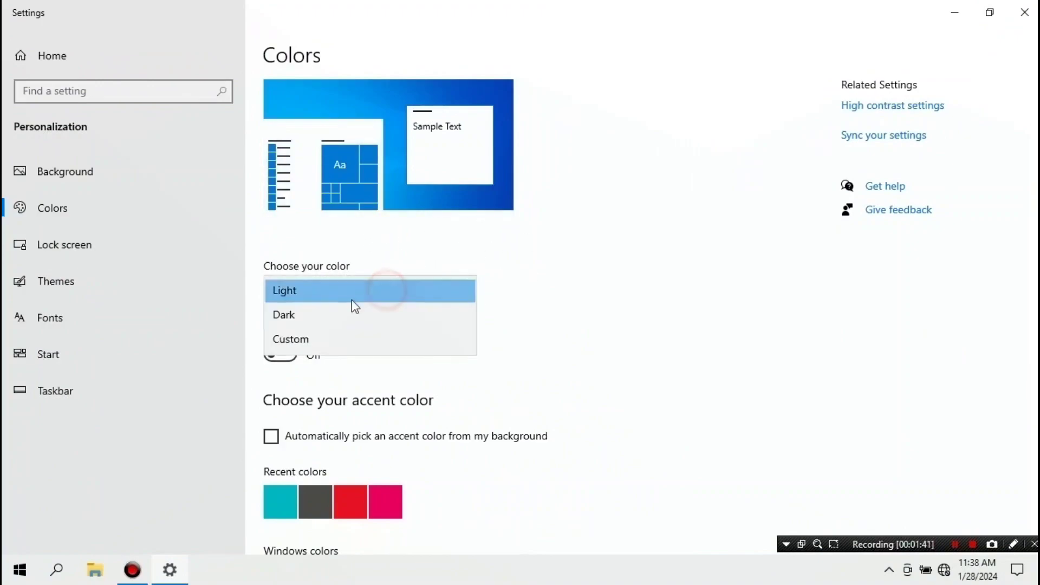
pyautogui.click(322, 315)
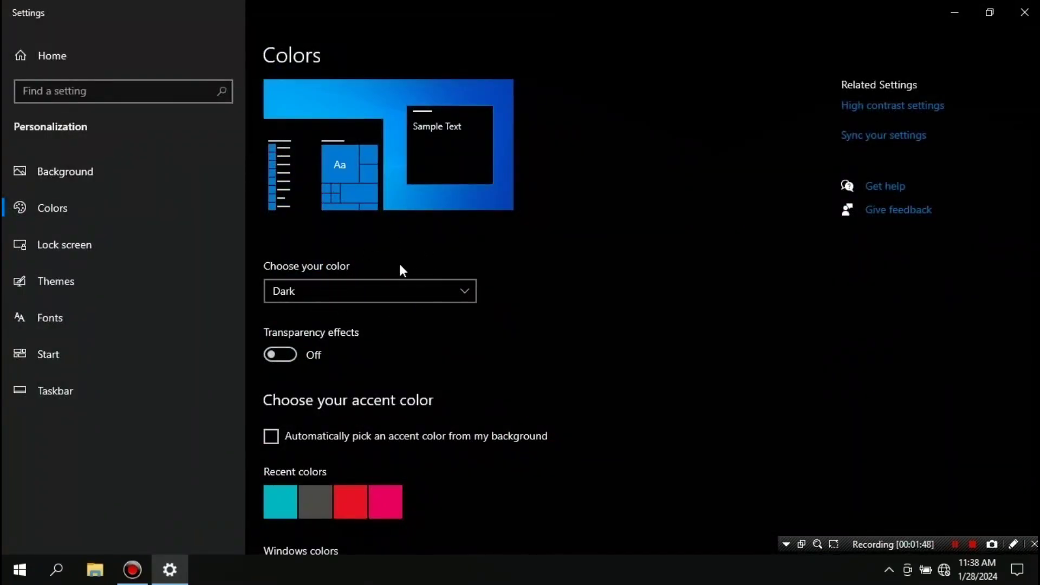
pyautogui.click(379, 296)
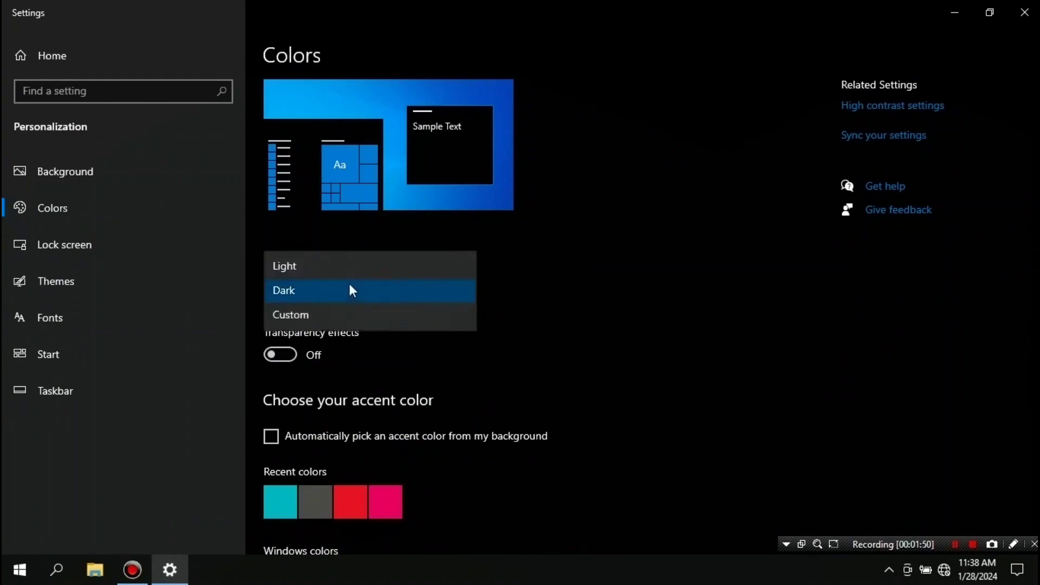
pyautogui.click(337, 265)
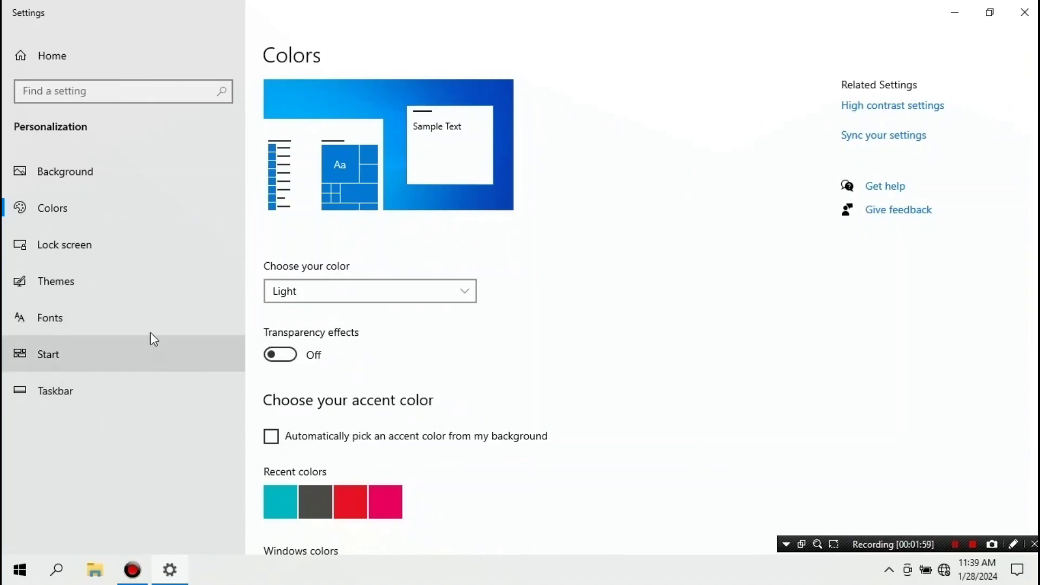
# - Open the Background apps page of the Privacy settings
pyautogui.click(75, 65)
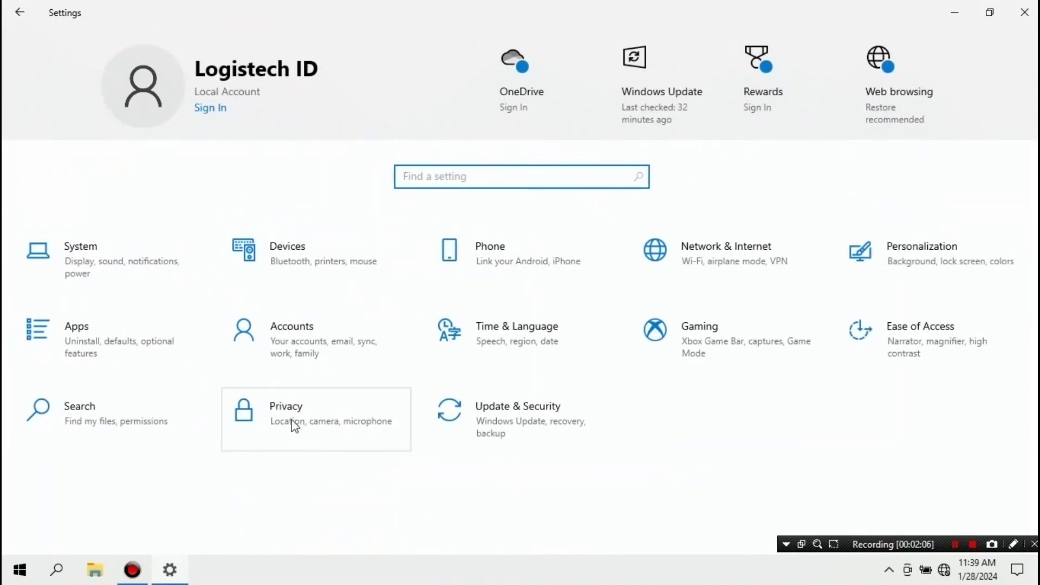
pyautogui.click(307, 425)
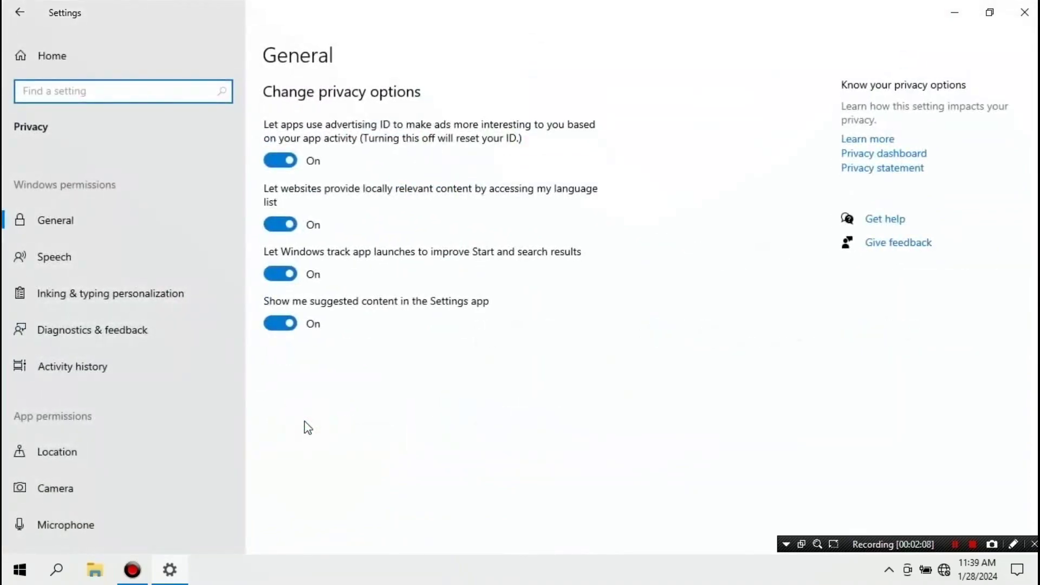
pyautogui.scroll(-5, 168, 386)
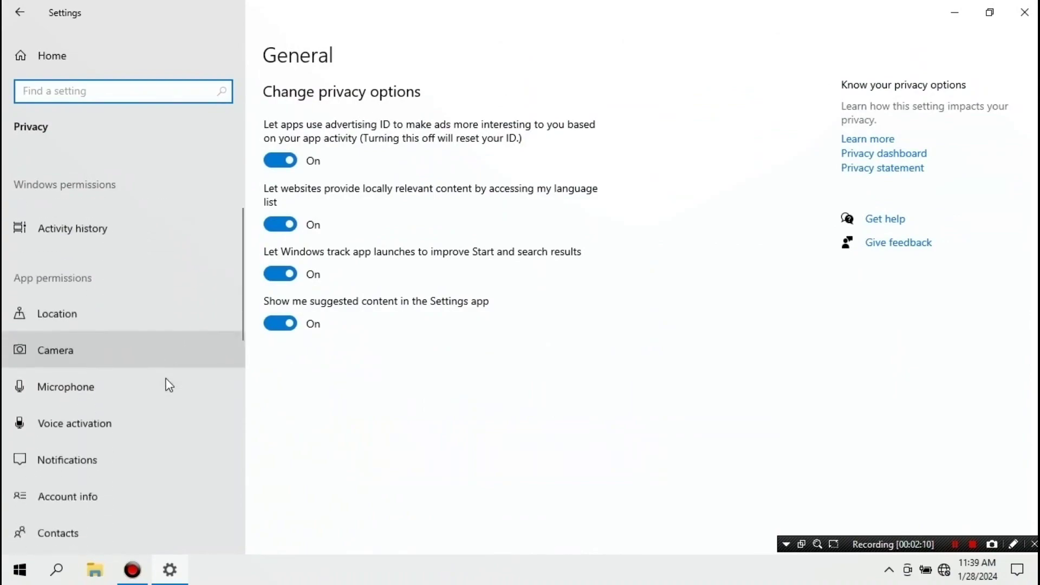
pyautogui.scroll(-5, 157, 401)
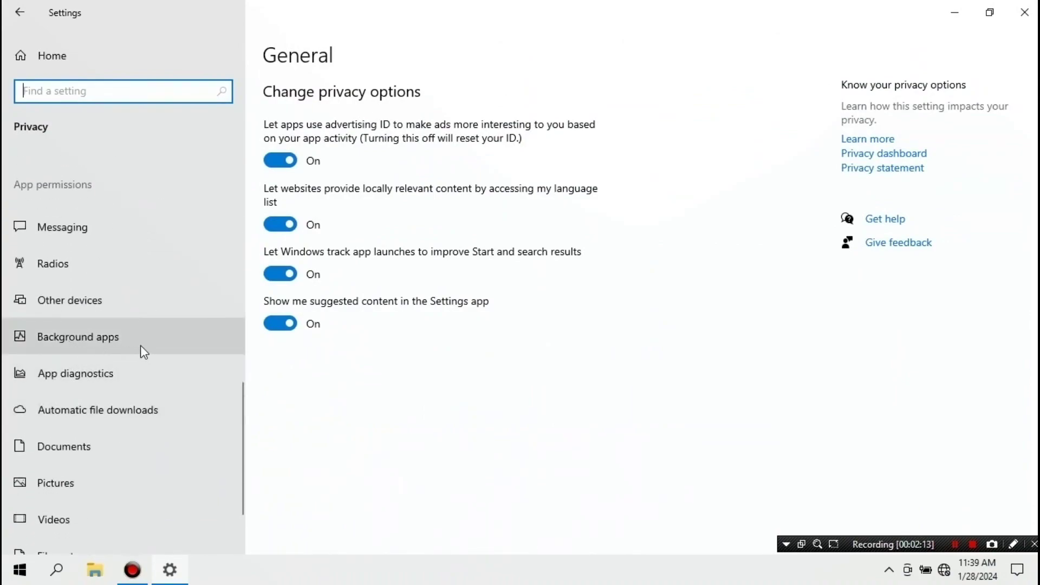
pyautogui.click(106, 339)
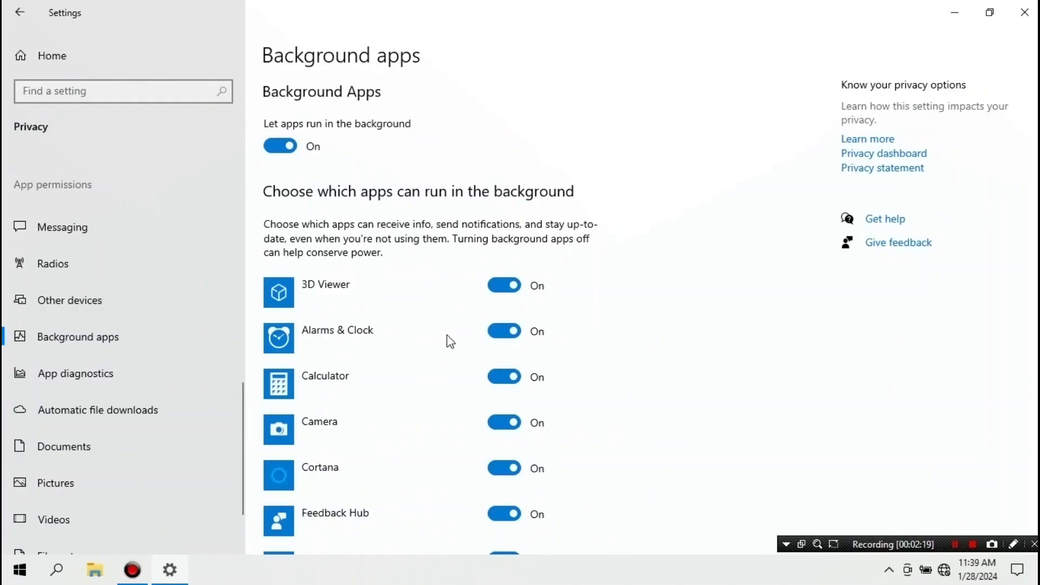
# - Turn off background running for 3D Viewer, Alarms & Clock, Cortana, Feedback Hub and Get Help
pyautogui.click(505, 284)
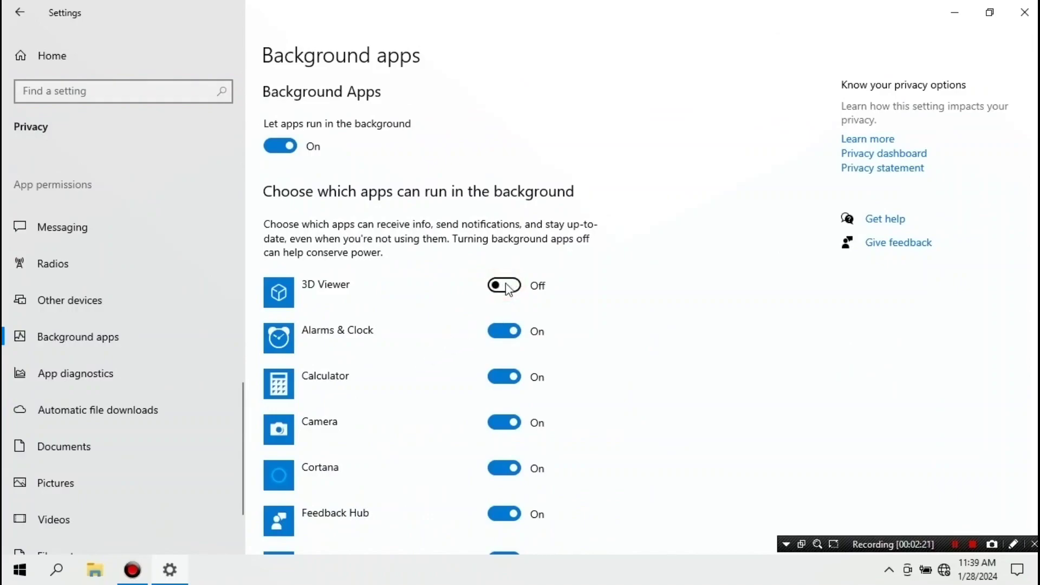
pyautogui.click(505, 331)
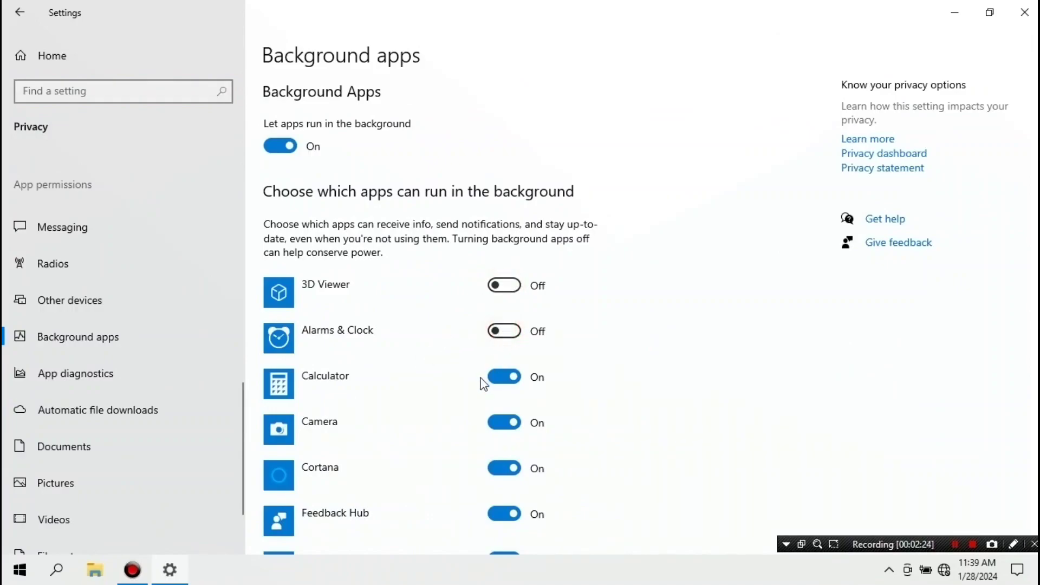
pyautogui.scroll(-3, 482, 382)
pyautogui.click(505, 302)
pyautogui.click(506, 352)
pyautogui.click(505, 394)
pyautogui.scroll(-2, 482, 428)
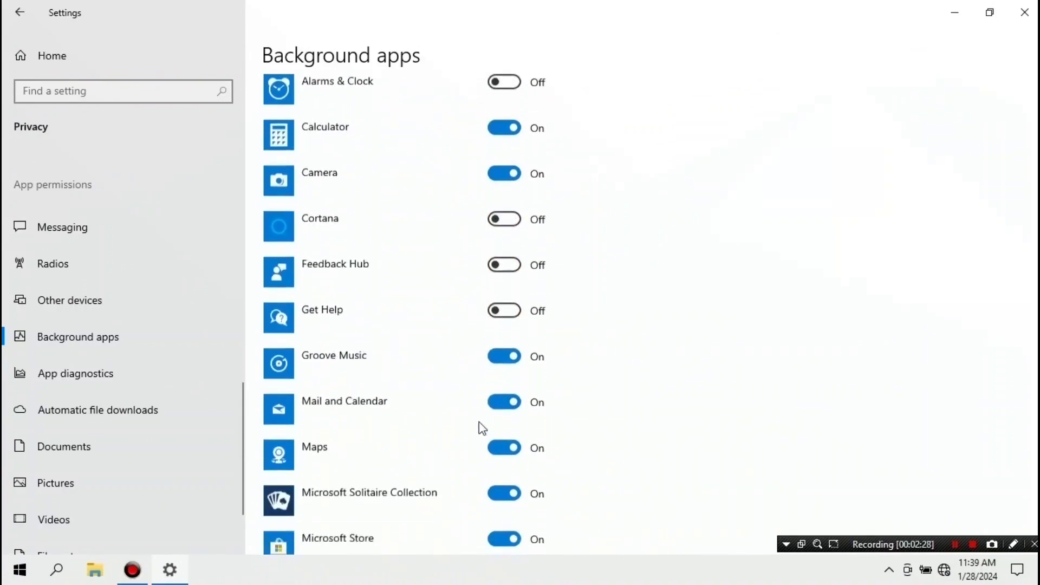
# - Turn off background running for Maps, Microsoft Solitaire Collection, Movies & TV, Office, OneNote and People
pyautogui.scroll(-3, 459, 411)
pyautogui.click(502, 292)
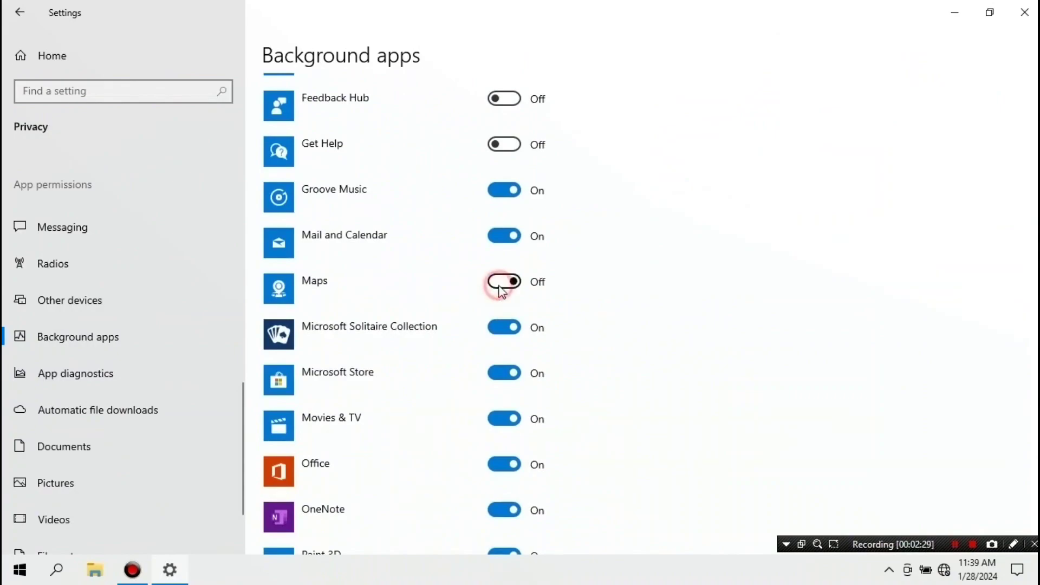
pyautogui.click(498, 333)
pyautogui.scroll(-2, 471, 414)
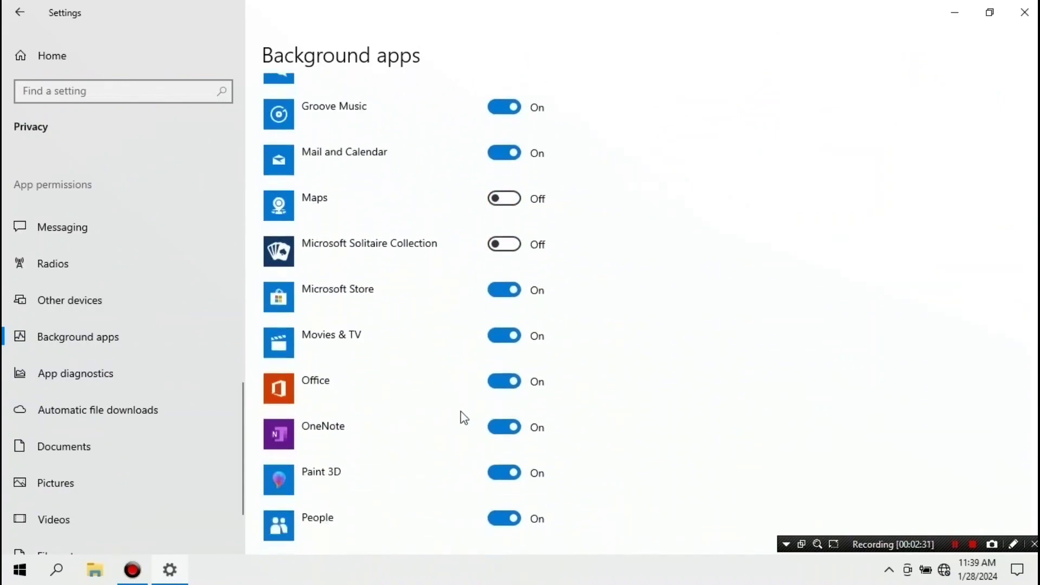
pyautogui.click(498, 338)
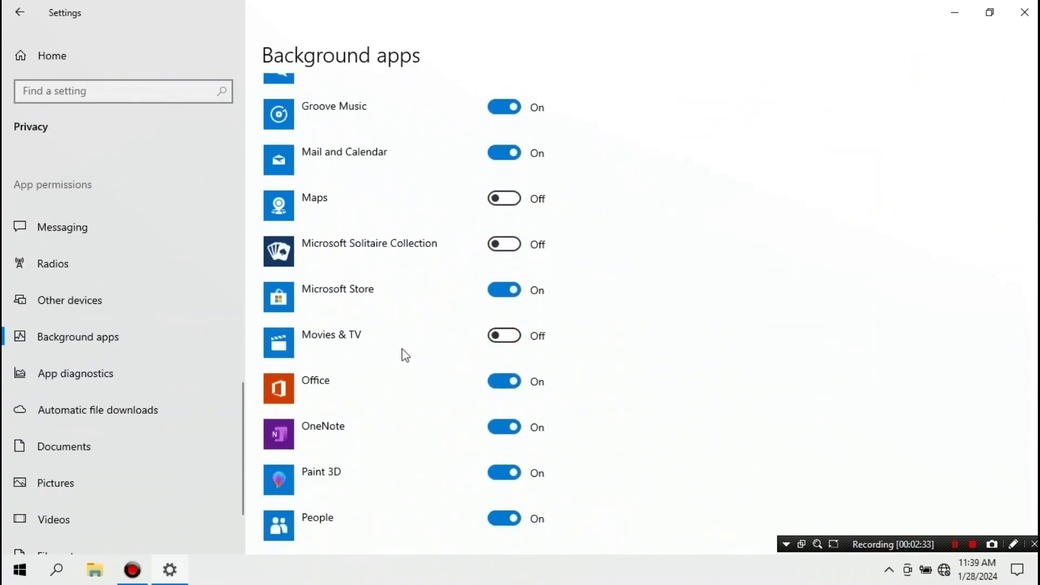
pyautogui.click(504, 382)
pyautogui.click(501, 436)
pyautogui.click(511, 524)
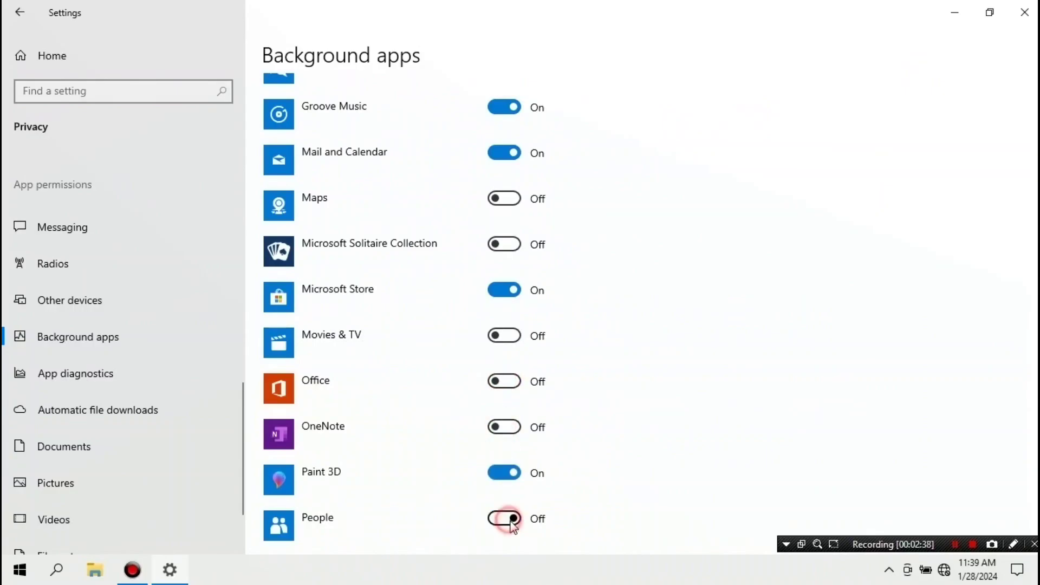
# - Turn off background running for Skype, Snip & Sketch, Tips, Weather and Your Phone
pyautogui.scroll(-5, 473, 436)
pyautogui.click(507, 405)
pyautogui.click(497, 458)
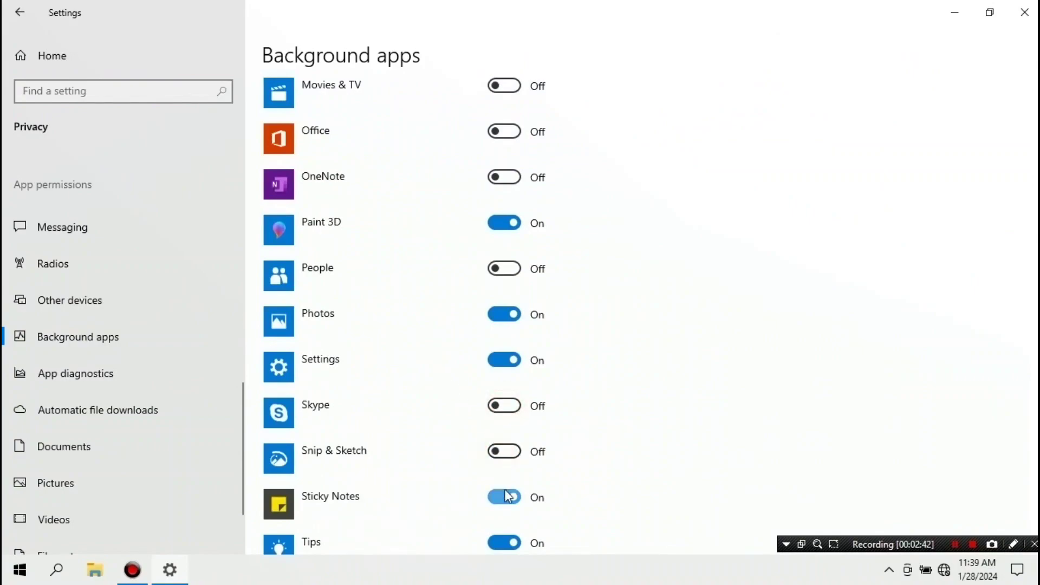
pyautogui.scroll(-2, 504, 495)
pyautogui.click(498, 466)
pyautogui.scroll(-2, 499, 473)
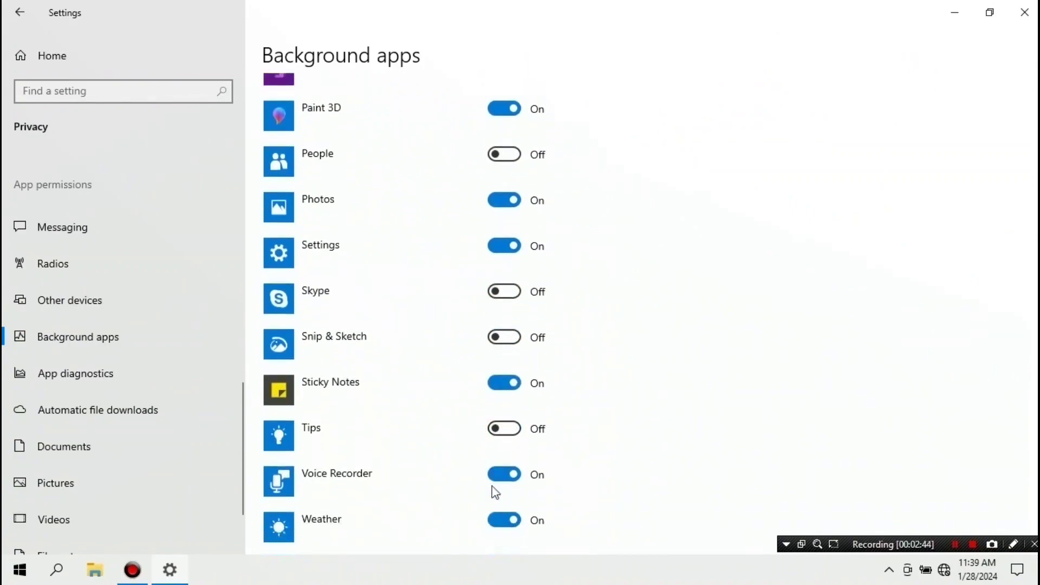
pyautogui.click(499, 467)
pyautogui.scroll(-2, 499, 471)
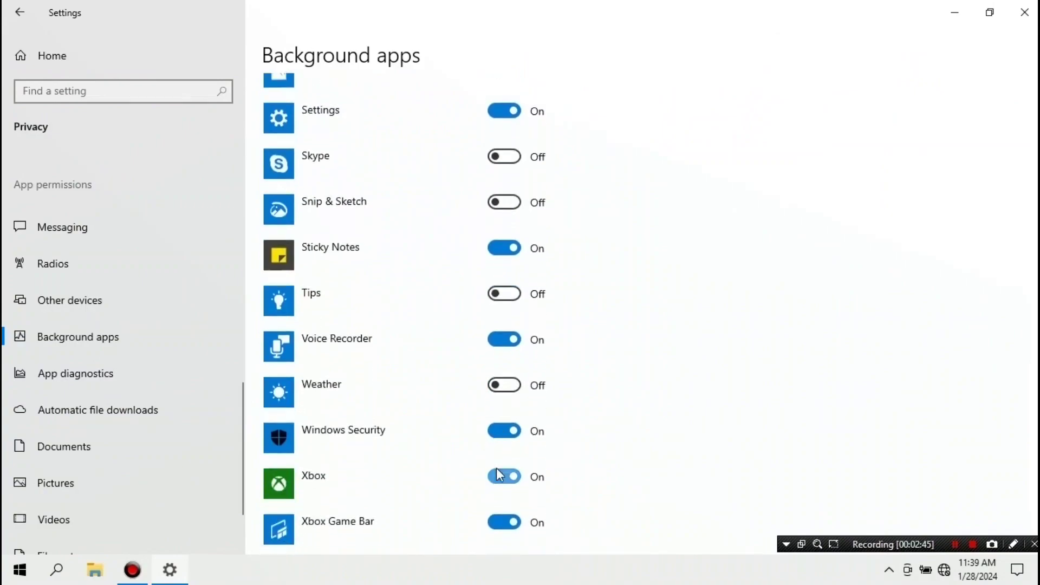
pyautogui.scroll(-2, 497, 470)
pyautogui.click(499, 473)
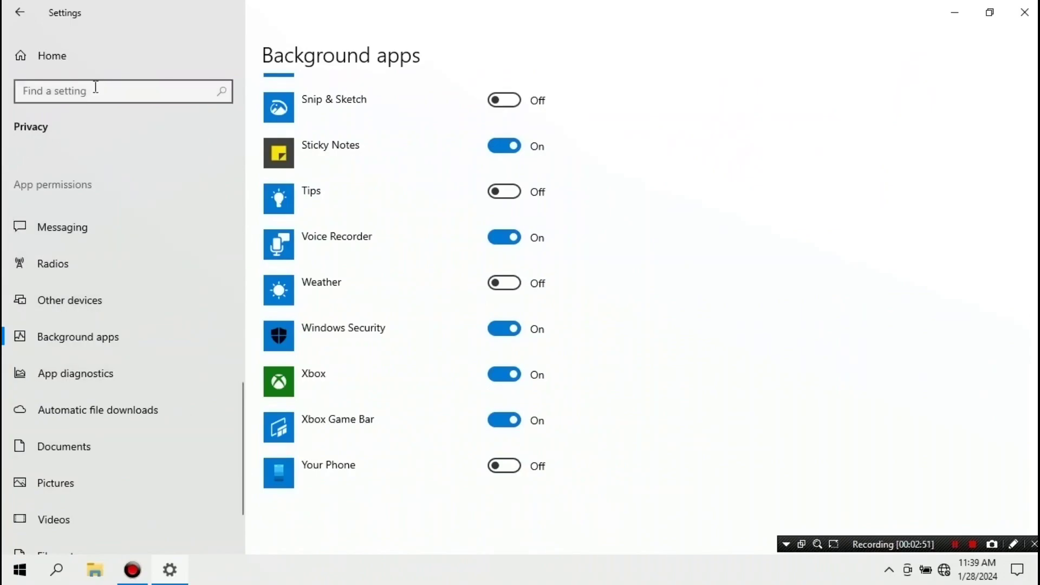
# - Review the Notifications & actions options in the System settings, and close Settings
pyautogui.click(72, 54)
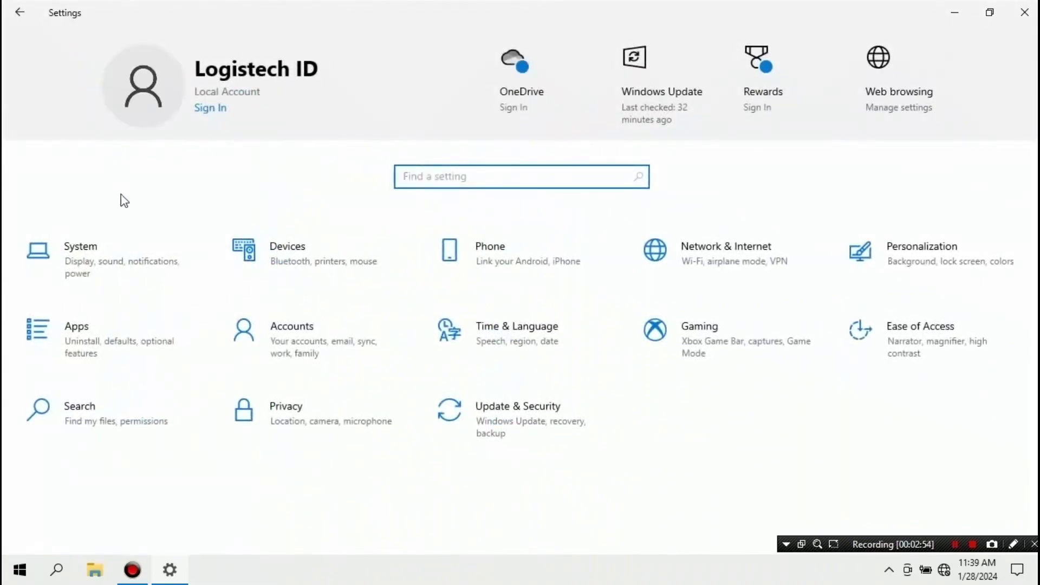
pyautogui.click(118, 262)
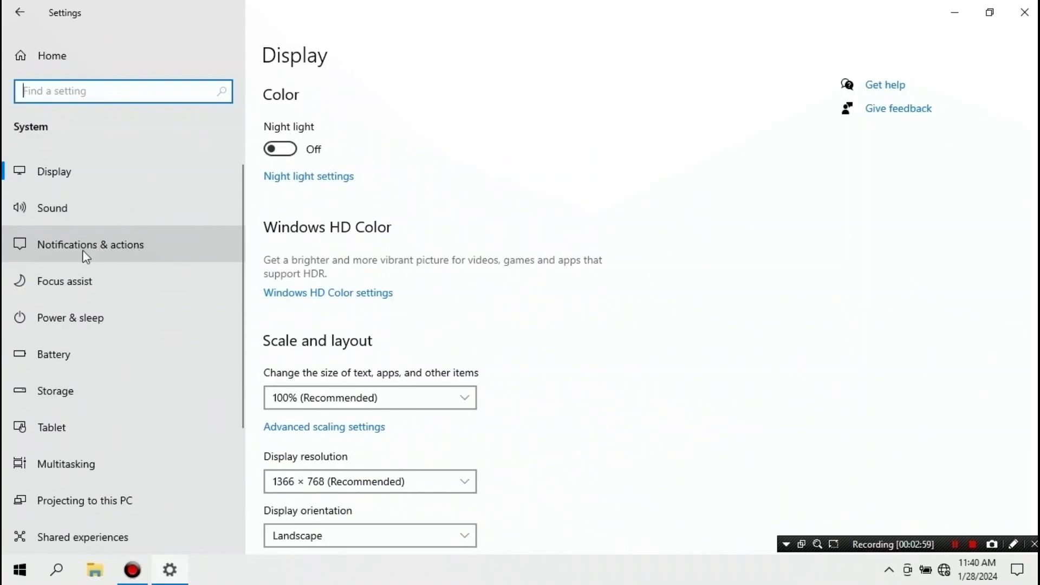
pyautogui.click(123, 247)
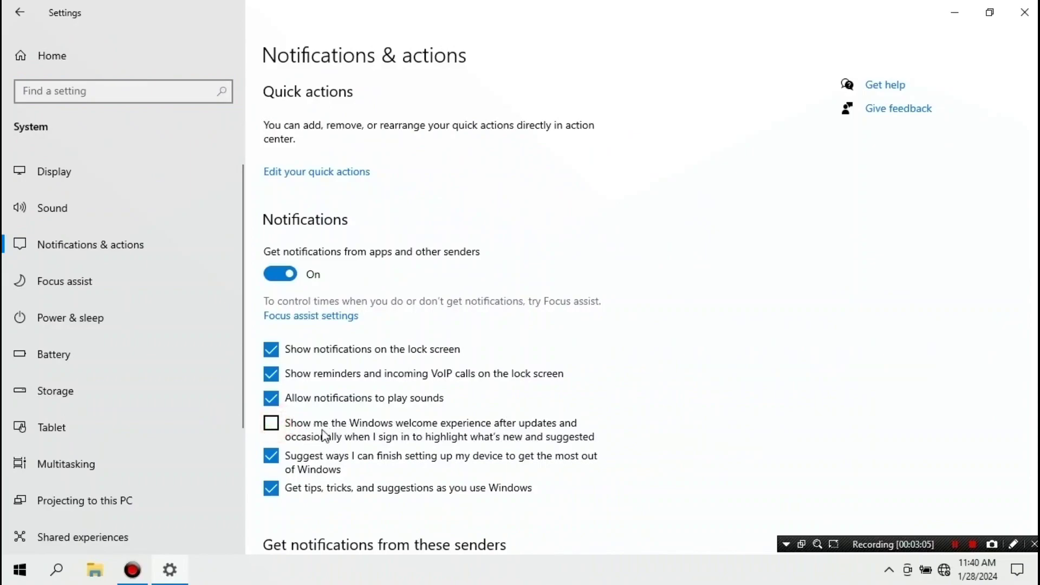
pyautogui.scroll(-4, 328, 428)
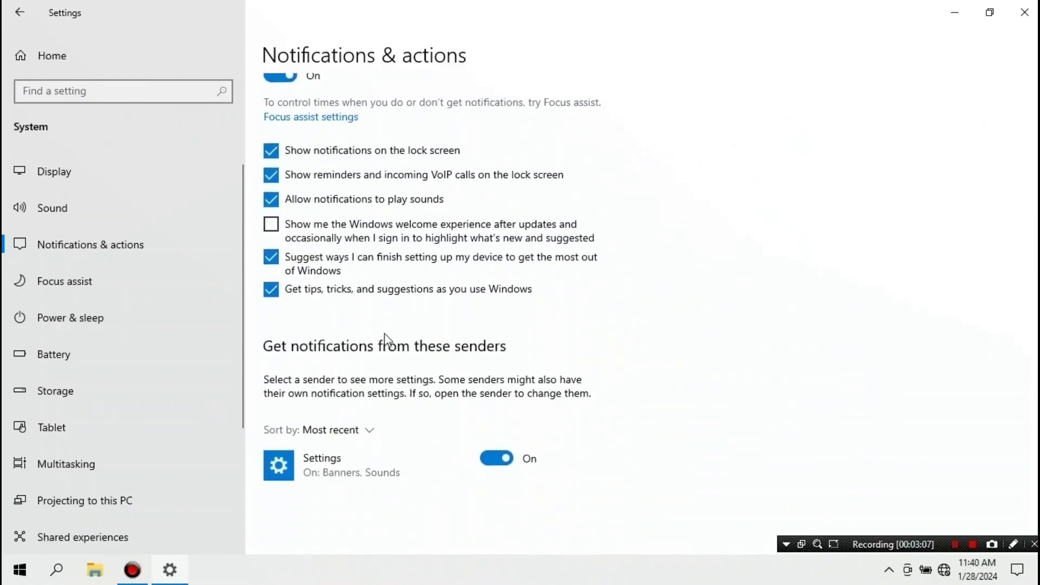
pyautogui.click(1024, 12)
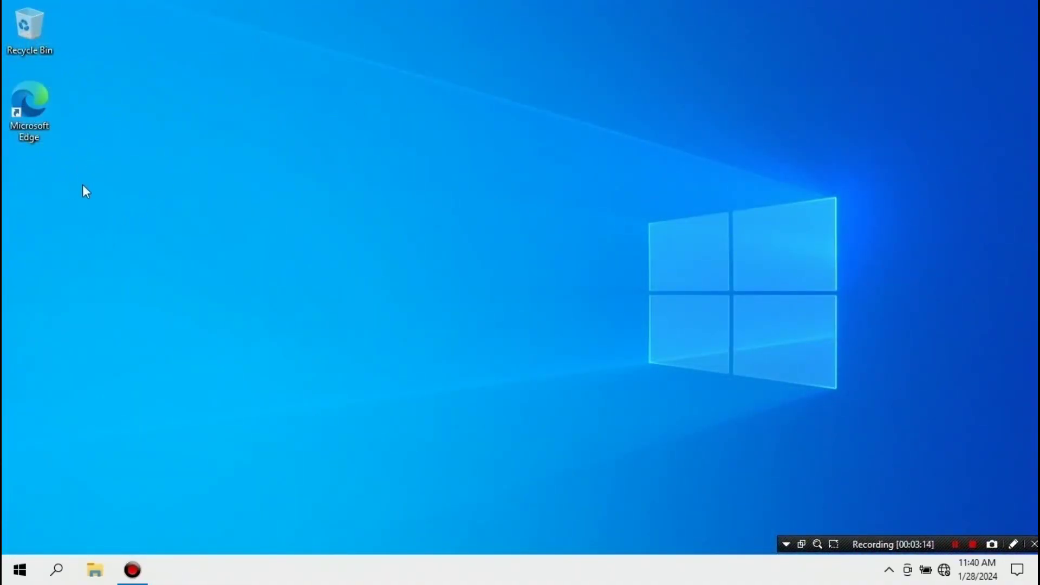
# - Add the Computer and Control Panel icons to the desktop through the theme's desktop icon settings, and minimize Settings
pyautogui.rightClick(341, 233)
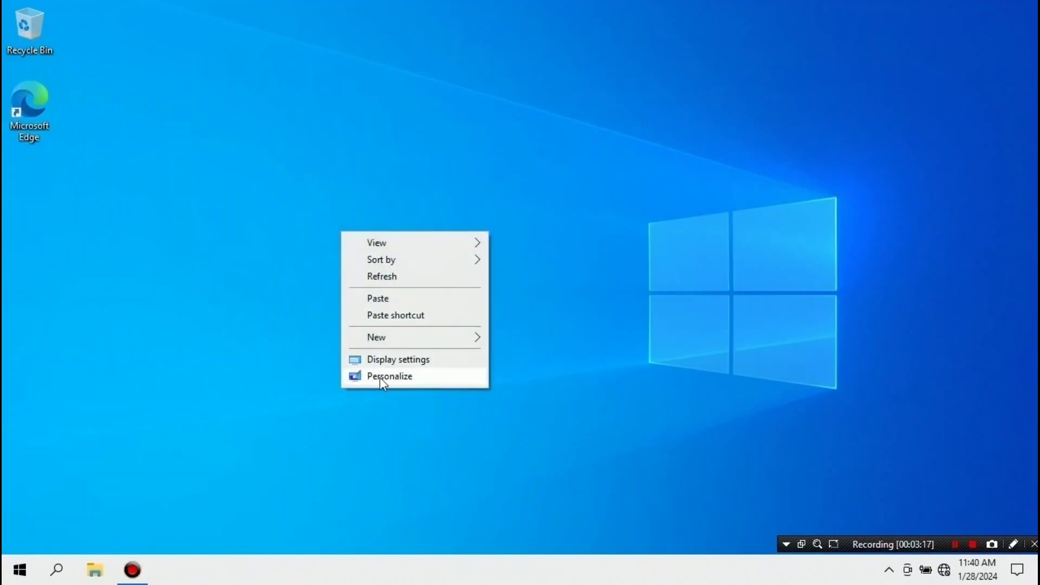
pyautogui.click(410, 378)
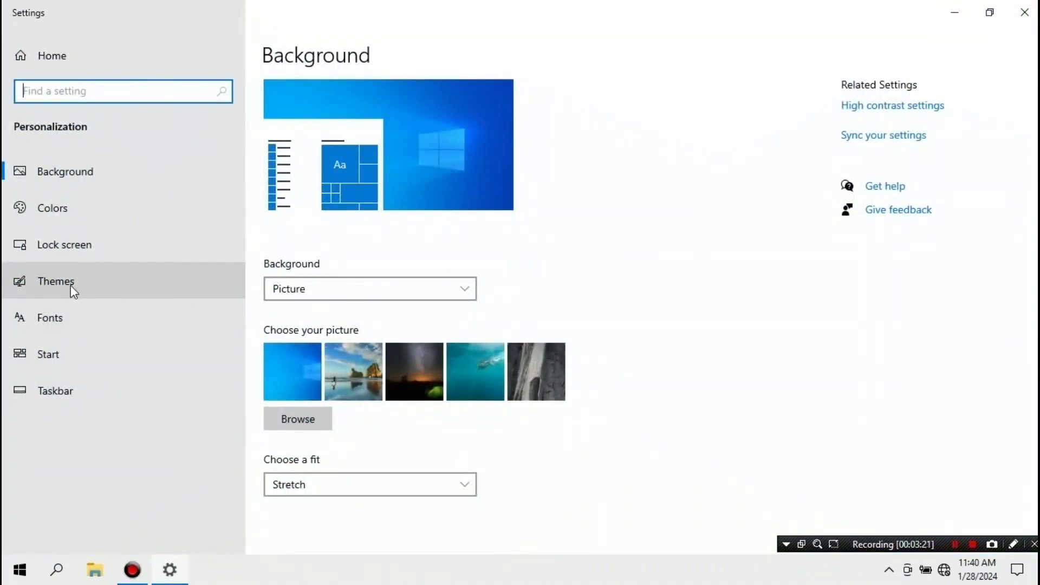
pyautogui.click(99, 284)
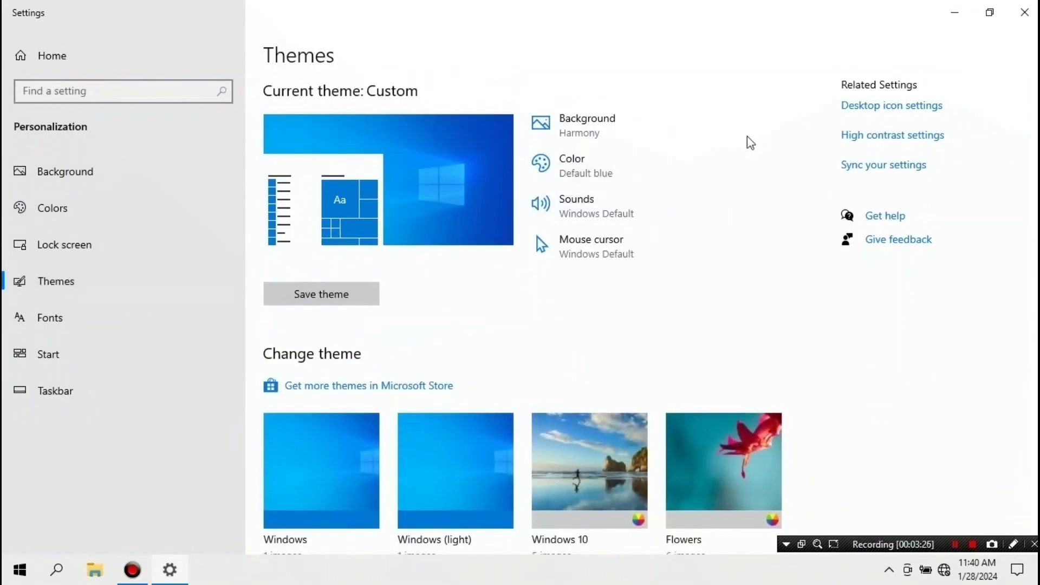
pyautogui.click(877, 105)
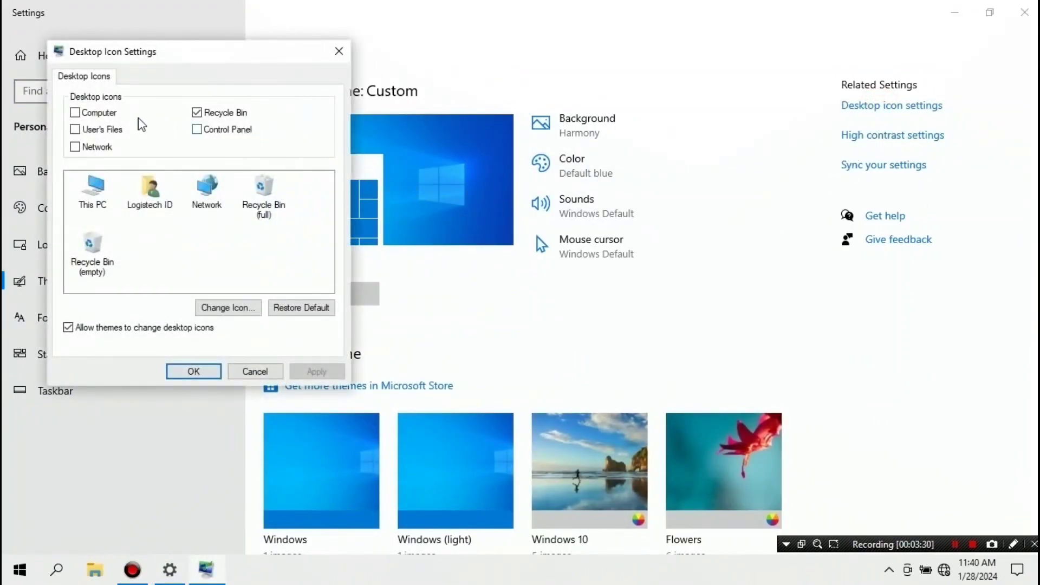
pyautogui.click(69, 116)
pyautogui.click(78, 116)
pyautogui.click(197, 130)
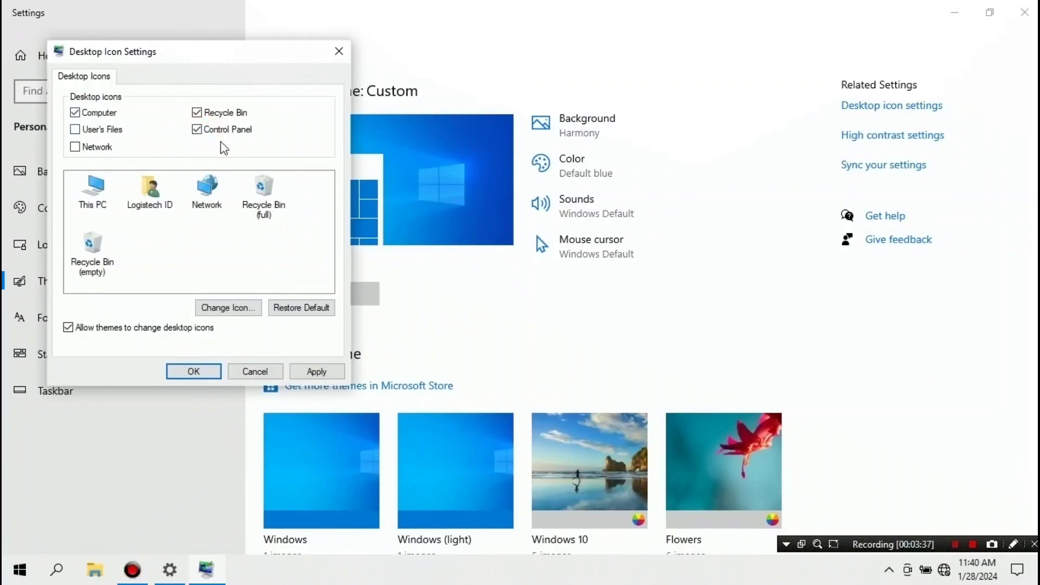
pyautogui.click(196, 372)
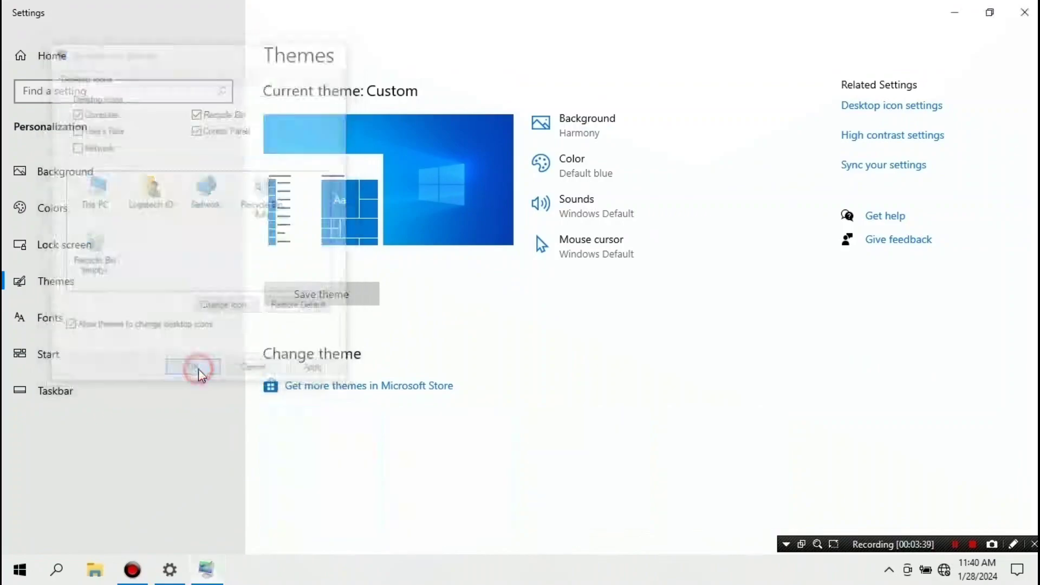
pyautogui.click(954, 13)
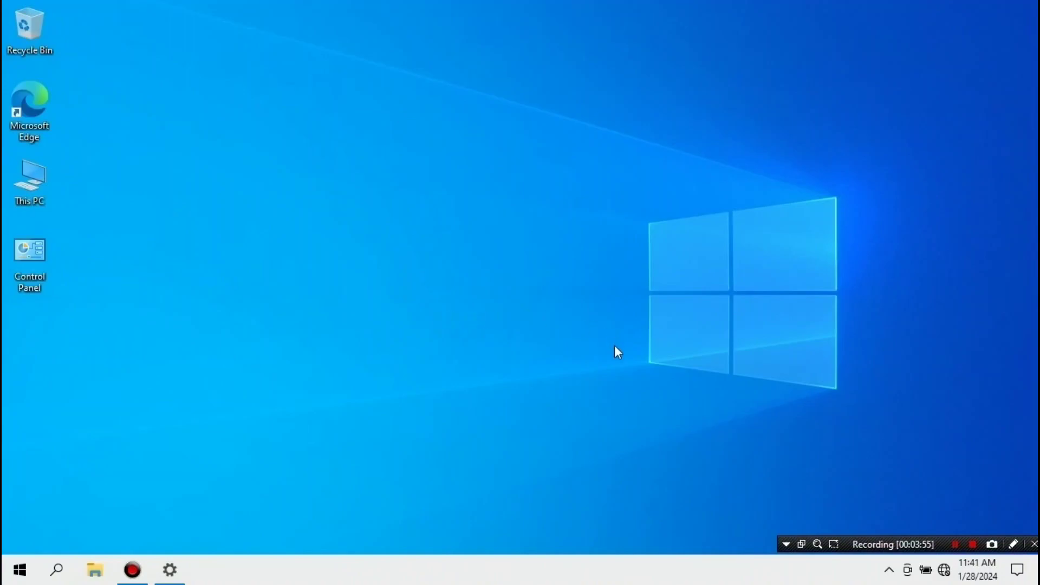
# - Set the mouse pointer speed slightly above the middle through the theme's mouse cursor properties, and close Settings
pyautogui.moveTo(176, 575)
pyautogui.click(184, 566)
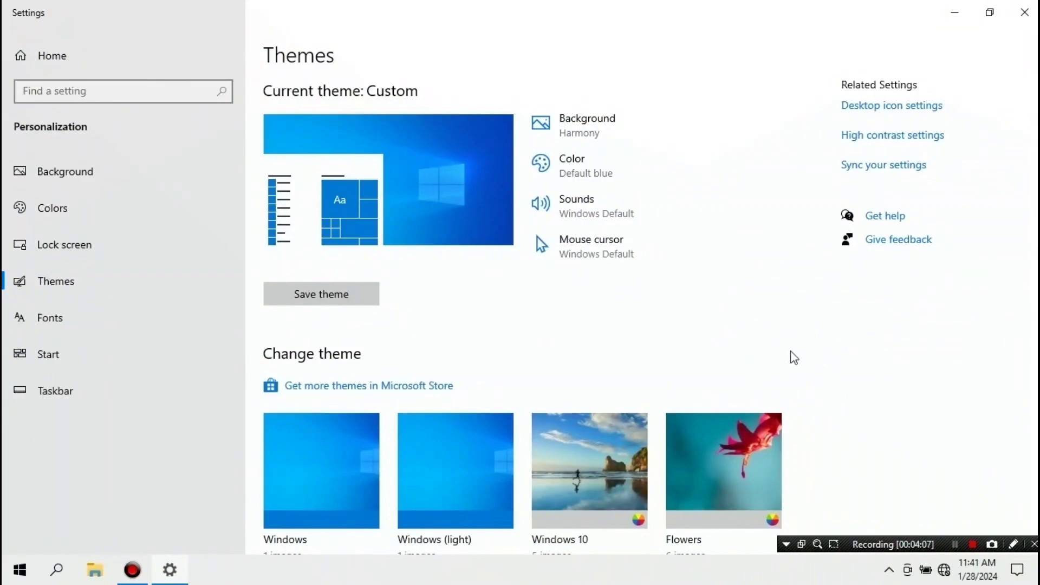
pyautogui.click(624, 253)
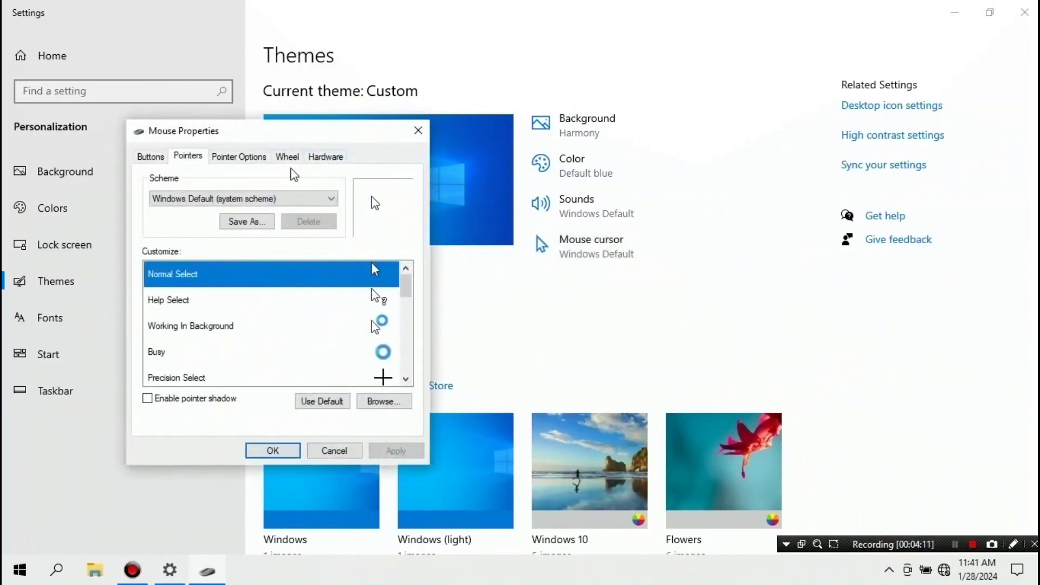
pyautogui.click(243, 158)
pyautogui.moveTo(243, 213); pyautogui.dragTo(259, 214)
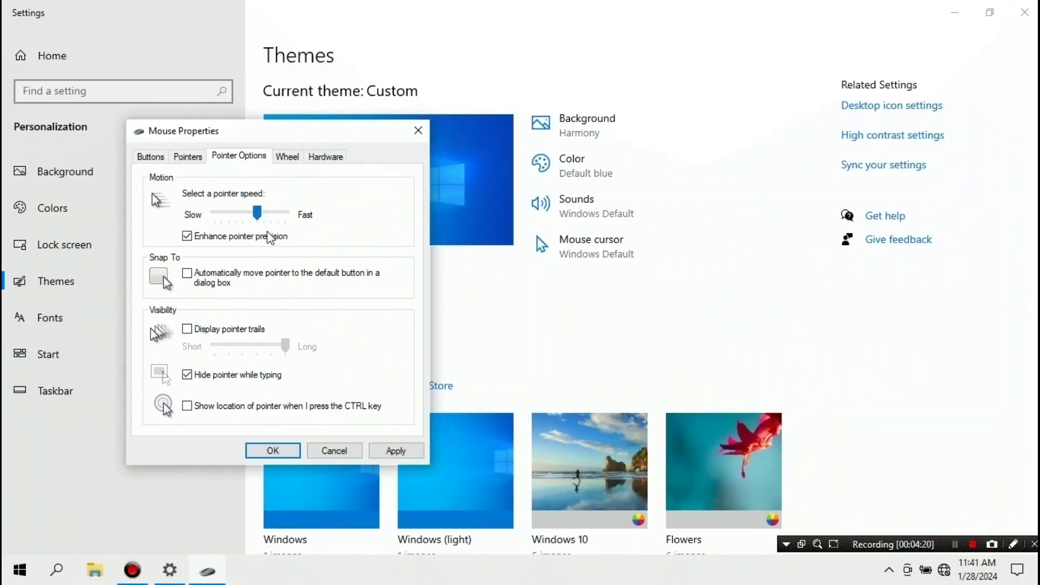
pyautogui.click(281, 455)
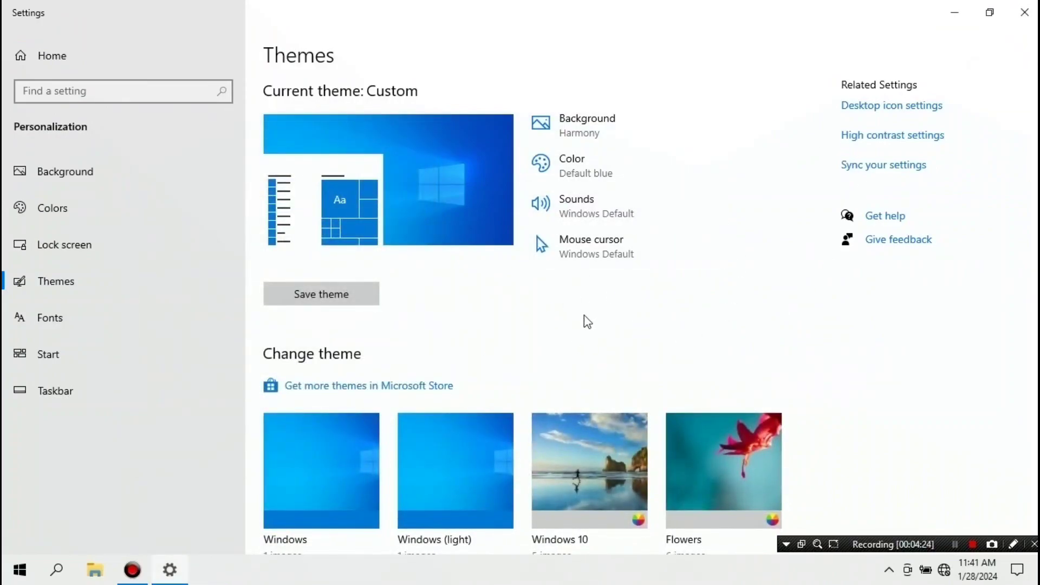
pyautogui.click(1024, 12)
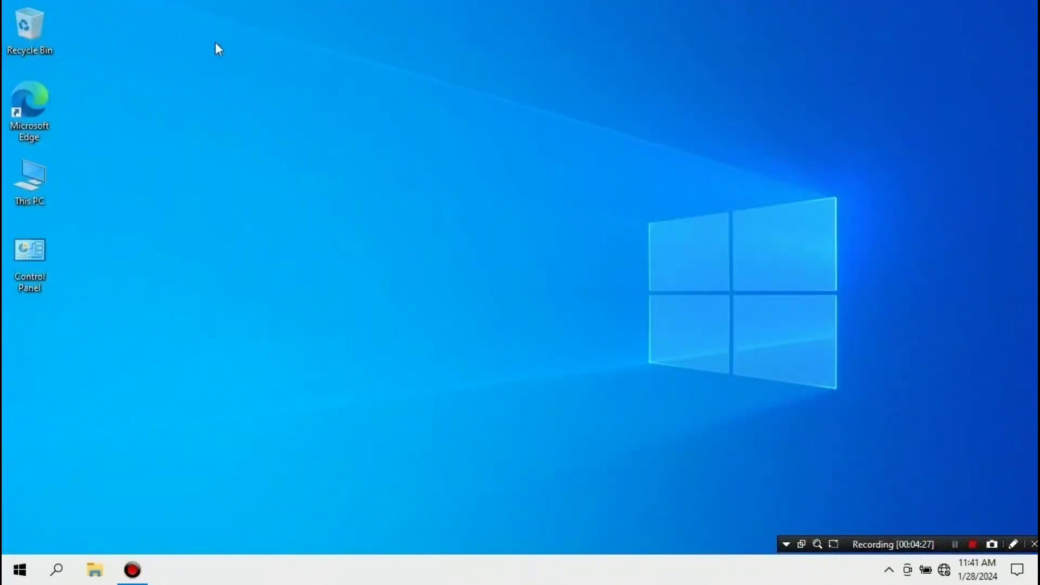
# - Switch the desktop icon view to small icons
pyautogui.moveTo(77, 15); pyautogui.dragTo(25, 271)
pyautogui.click(152, 168)
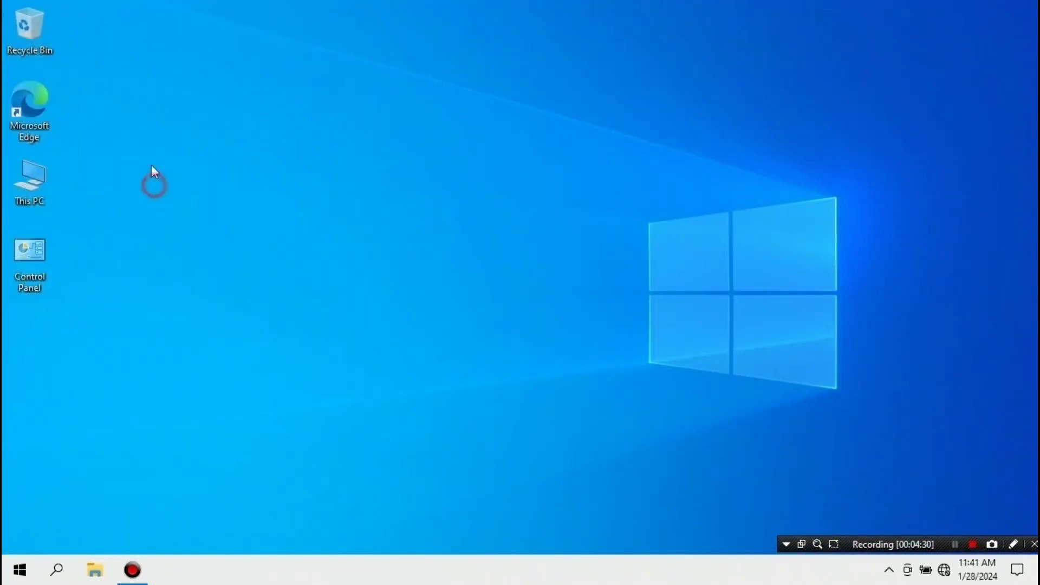
pyautogui.rightClick(321, 92)
pyautogui.moveTo(373, 105)
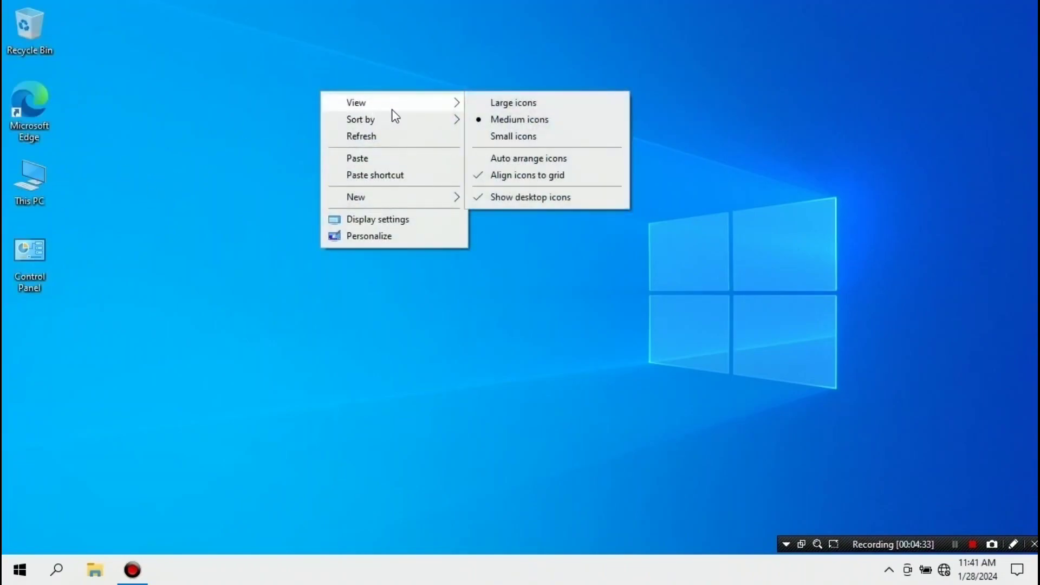
pyautogui.click(513, 138)
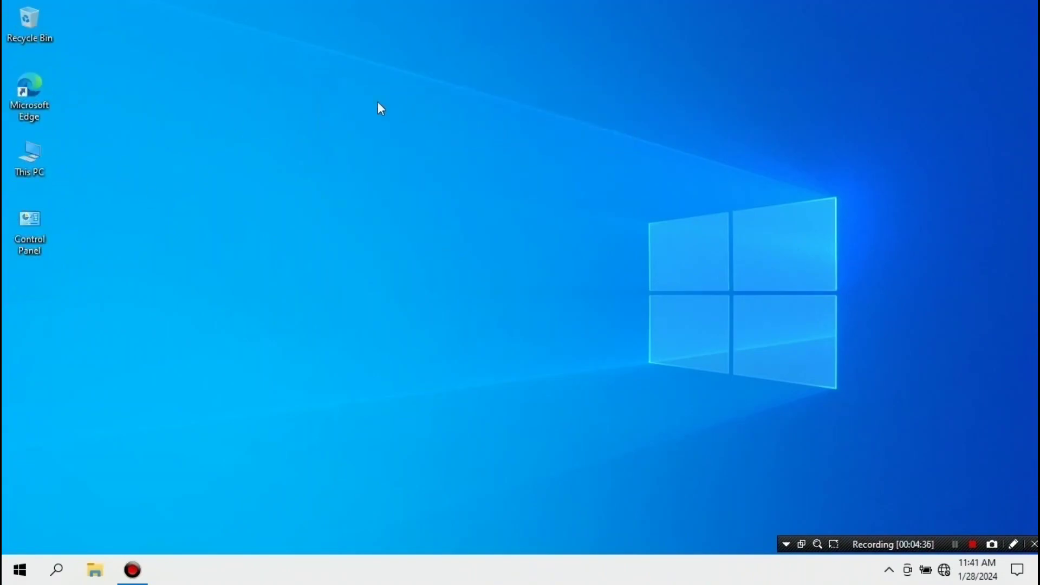
# - Sort the desktop icons by item type
pyautogui.rightClick(381, 74)
pyautogui.moveTo(472, 107)
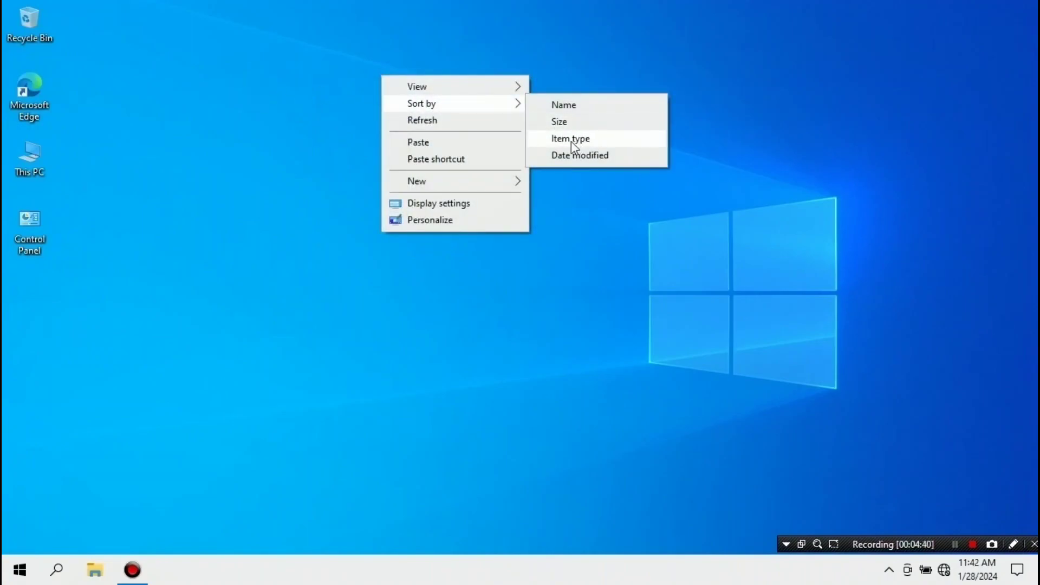
pyautogui.click(596, 142)
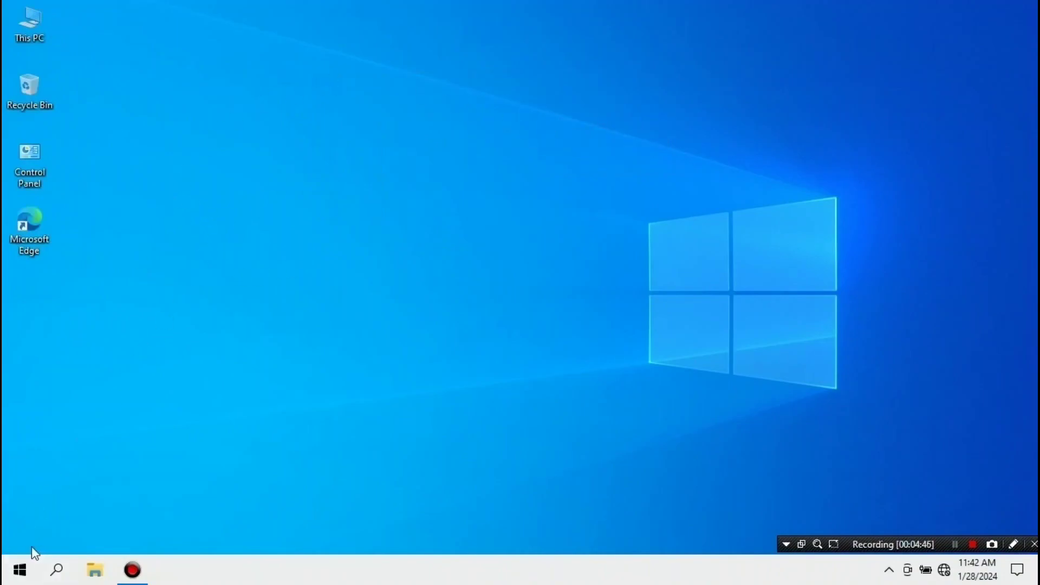
# - Unpin the Office tile, the Office apps folder and the pending-download tile from the Start menu's Productivity group
pyautogui.click(22, 574)
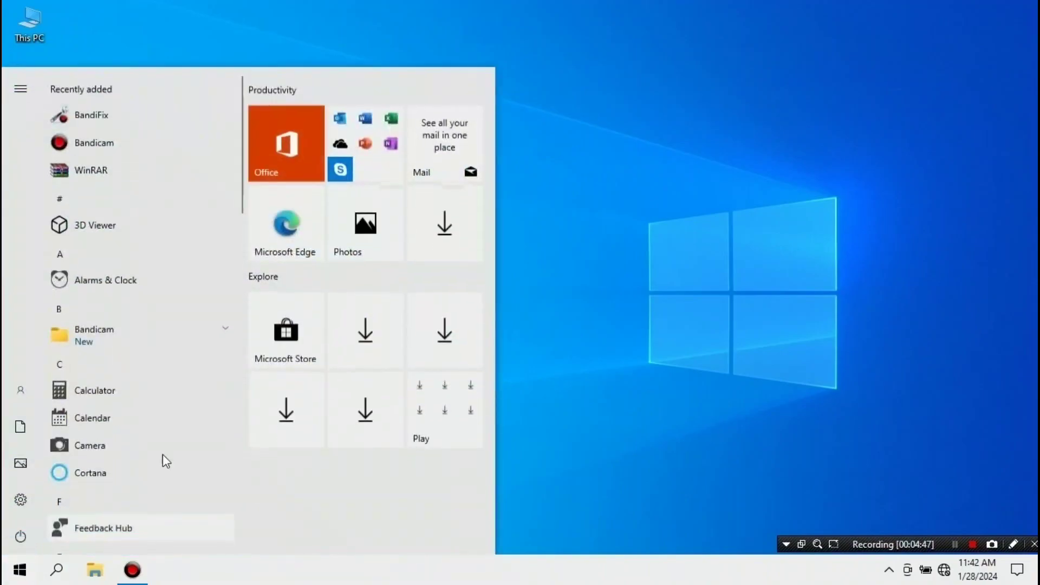
pyautogui.click(281, 139)
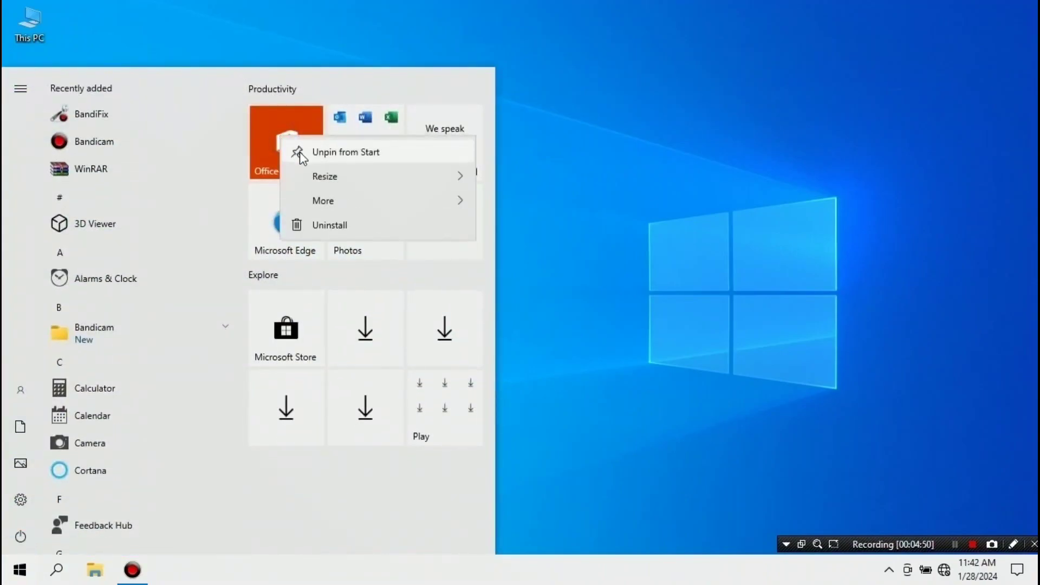
pyautogui.click(345, 155)
pyautogui.rightClick(362, 156)
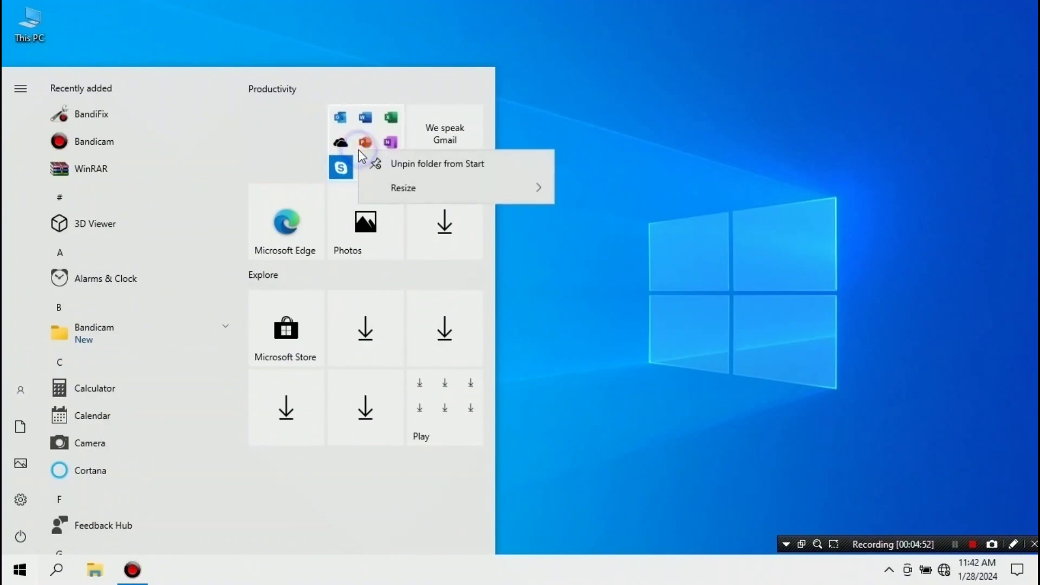
pyautogui.click(380, 165)
pyautogui.rightClick(440, 215)
pyautogui.click(460, 227)
# - Unpin the pending-download tiles and the Play folder from the Start menu's Explore group, keeping Microsoft Store
pyautogui.rightClick(439, 329)
pyautogui.click(467, 344)
pyautogui.rightClick(395, 328)
pyautogui.click(428, 336)
pyautogui.rightClick(287, 320)
pyautogui.click(304, 332)
pyautogui.rightClick(359, 261)
pyautogui.click(402, 279)
pyautogui.rightClick(424, 259)
pyautogui.click(441, 270)
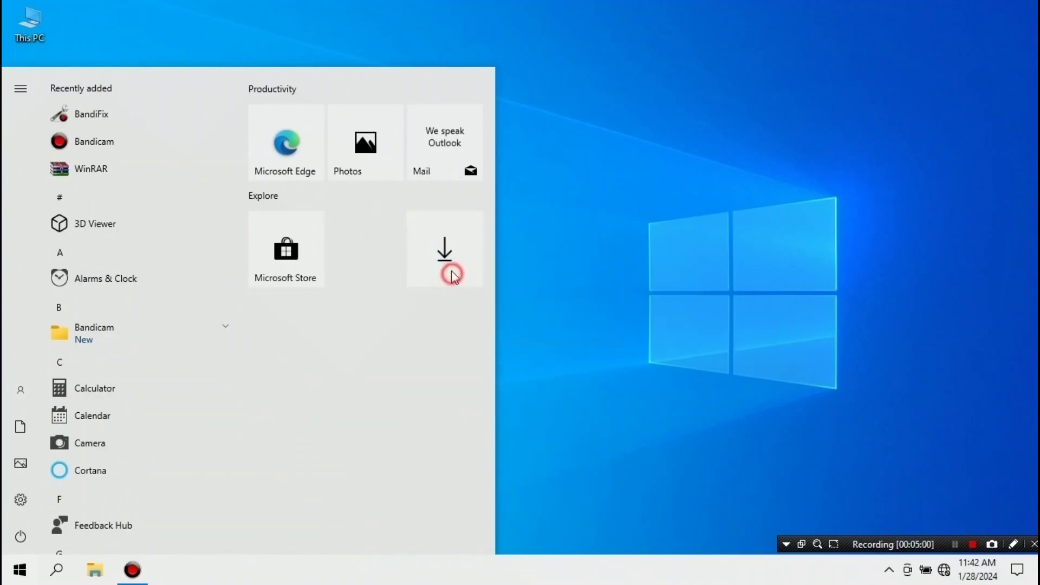
# - Unpin the Mail tile, move the Microsoft Store tile into its place in the Productivity group, and close Start
pyautogui.rightClick(439, 171)
pyautogui.click(456, 184)
pyautogui.moveTo(286, 249); pyautogui.dragTo(459, 150)
pyautogui.click(564, 162)
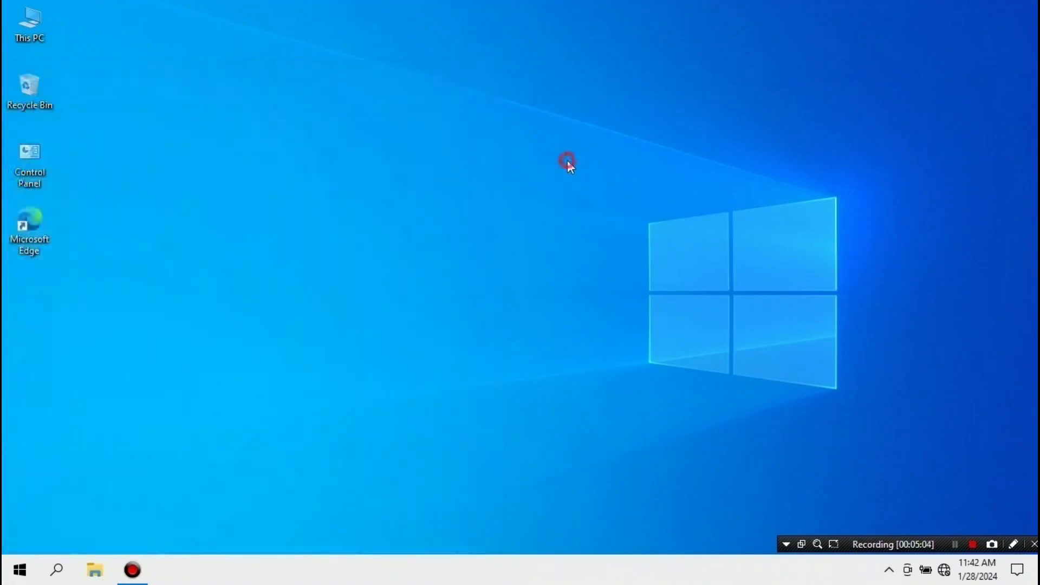
# - Turn off showing recently used files and frequently used folders in Quick access through File Explorer's folder options, and close File Explorer
pyautogui.click(101, 579)
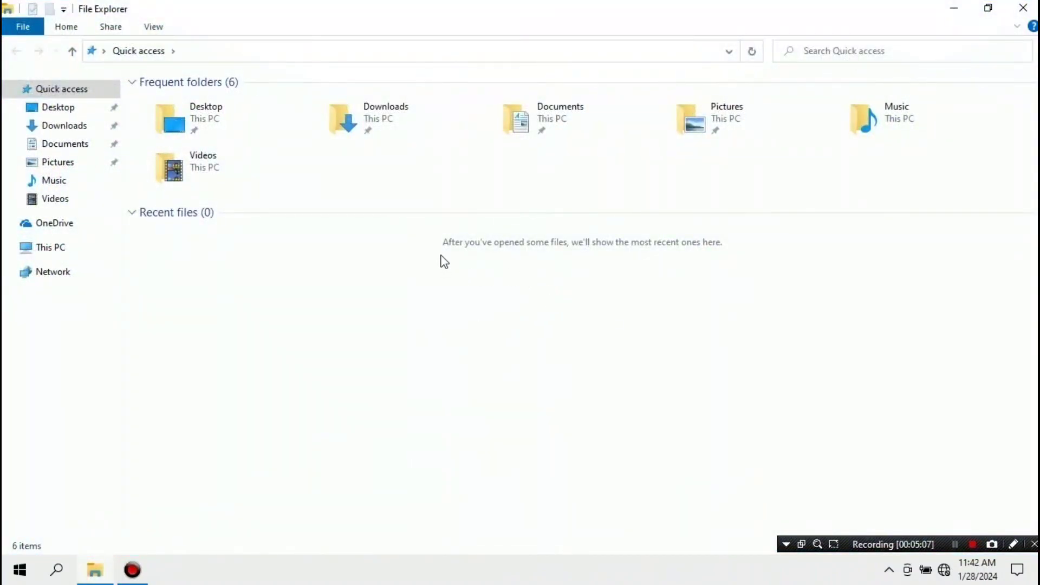
pyautogui.moveTo(443, 242); pyautogui.dragTo(755, 258)
pyautogui.click(28, 32)
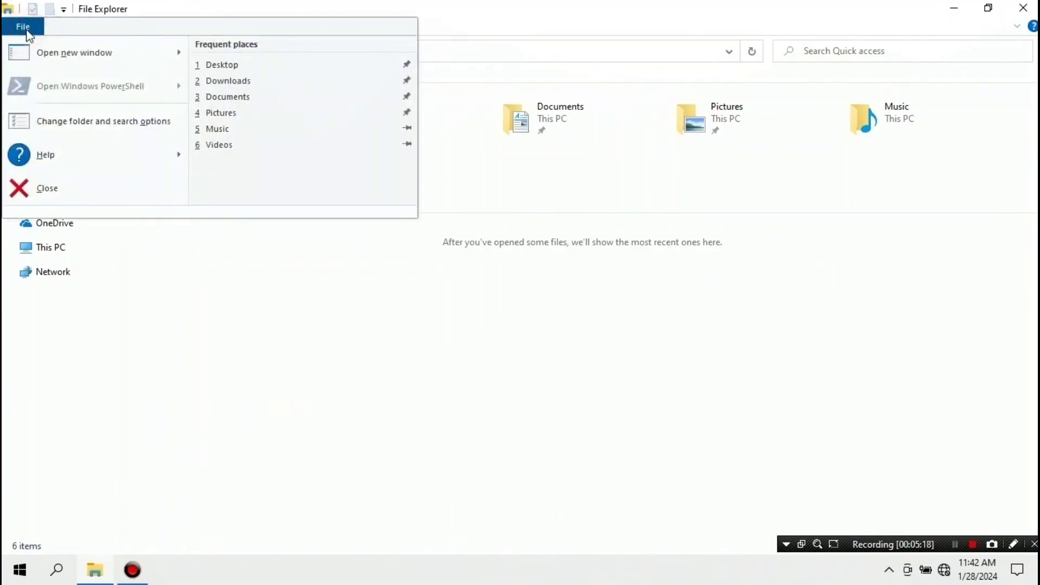
pyautogui.click(123, 130)
pyautogui.click(81, 310)
pyautogui.click(80, 326)
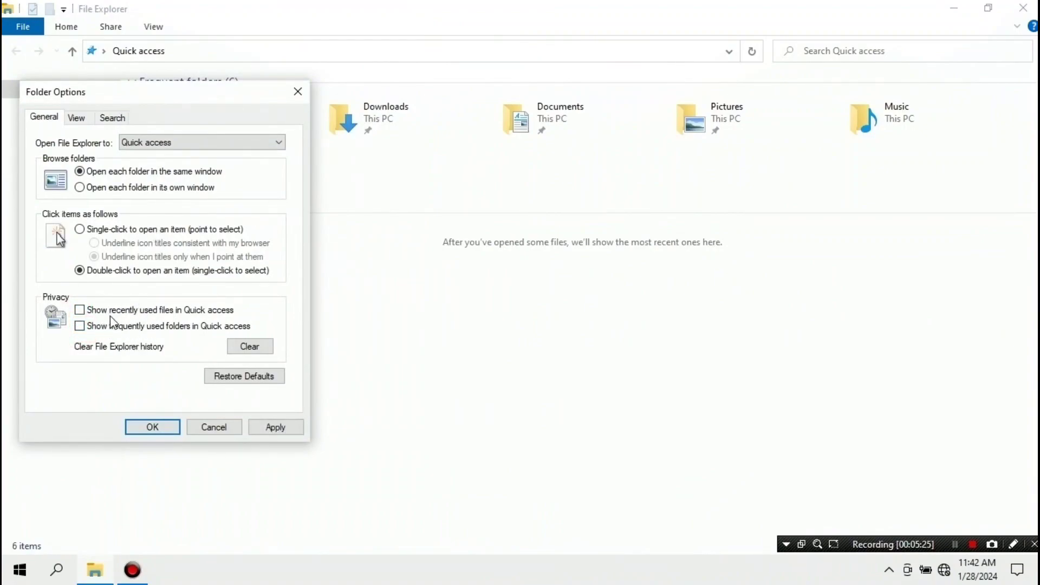
pyautogui.click(151, 427)
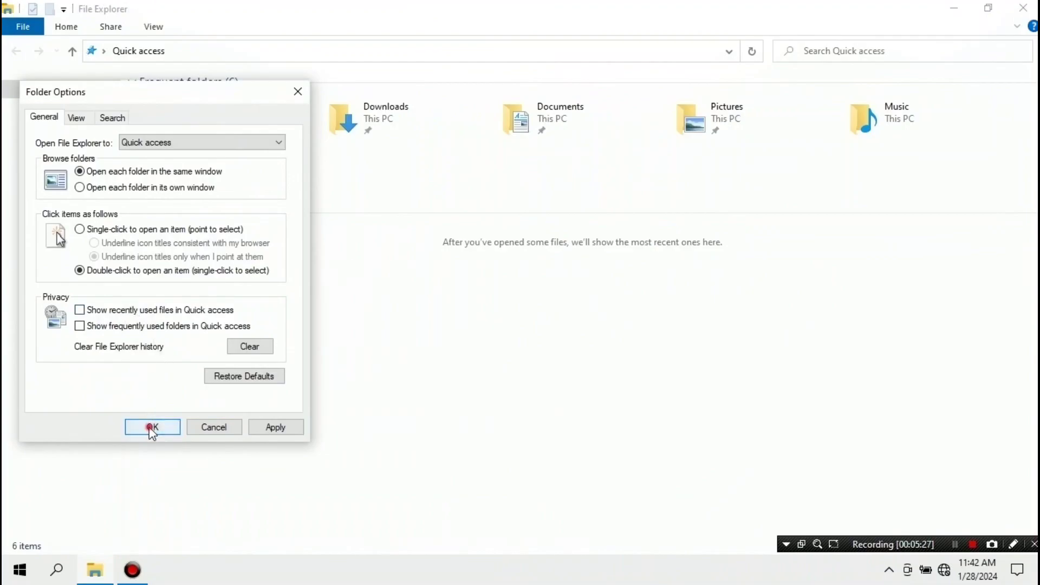
pyautogui.click(66, 212)
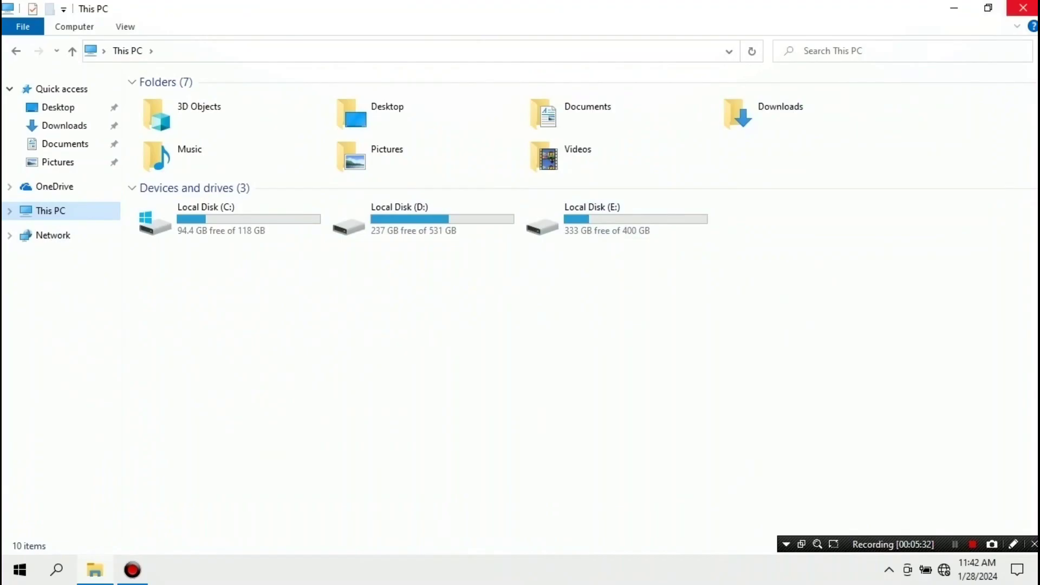
pyautogui.click(1023, 7)
# - Refresh the desktop twice
pyautogui.rightClick(311, 157)
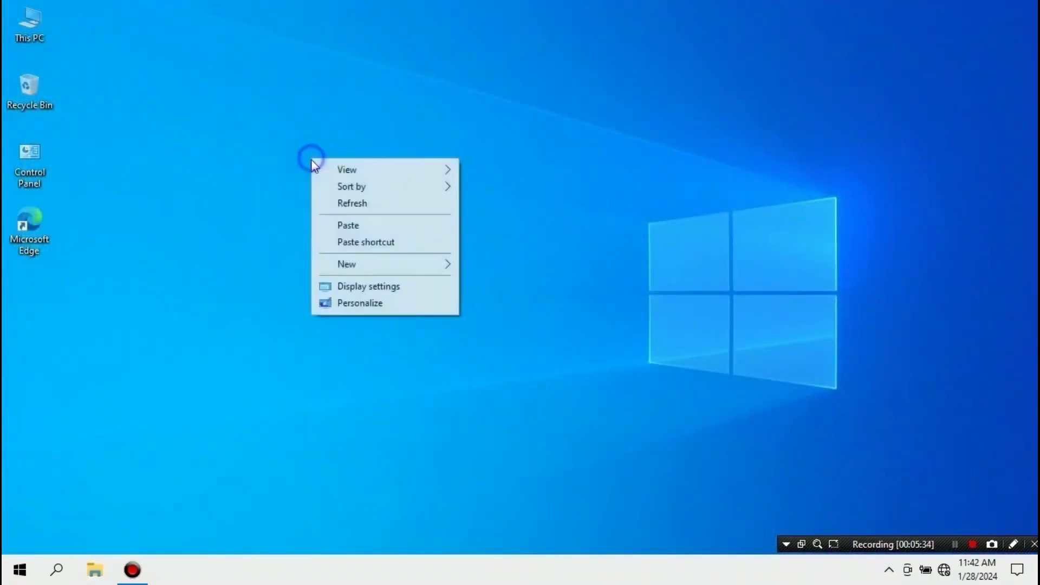
pyautogui.click(348, 203)
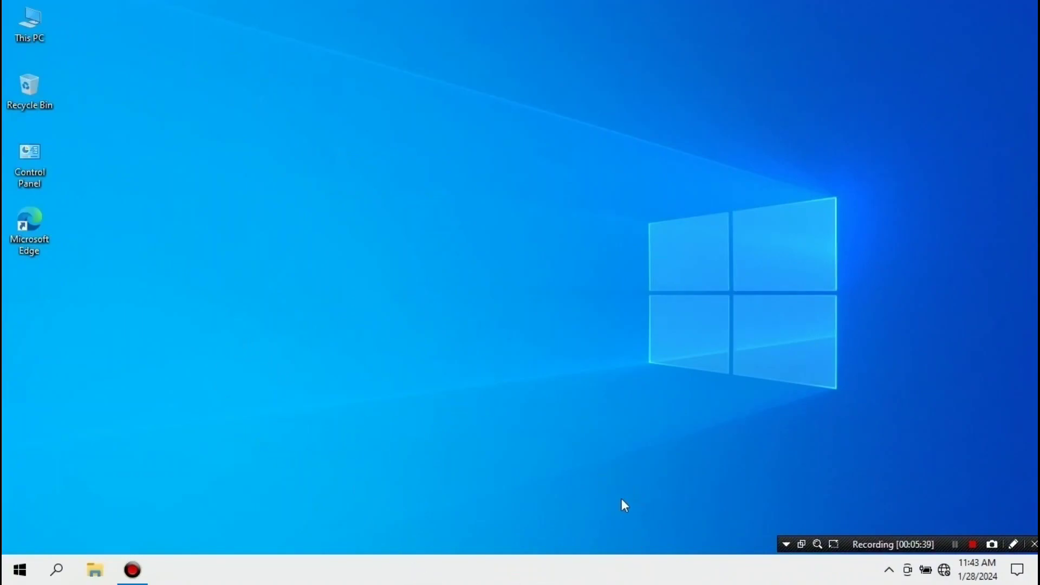
pyautogui.rightClick(598, 347)
pyautogui.click(621, 387)
# - Disable Microsoft OneDrive as a startup app in Task Manager's detailed view, and close Task Manager
pyautogui.rightClick(595, 569)
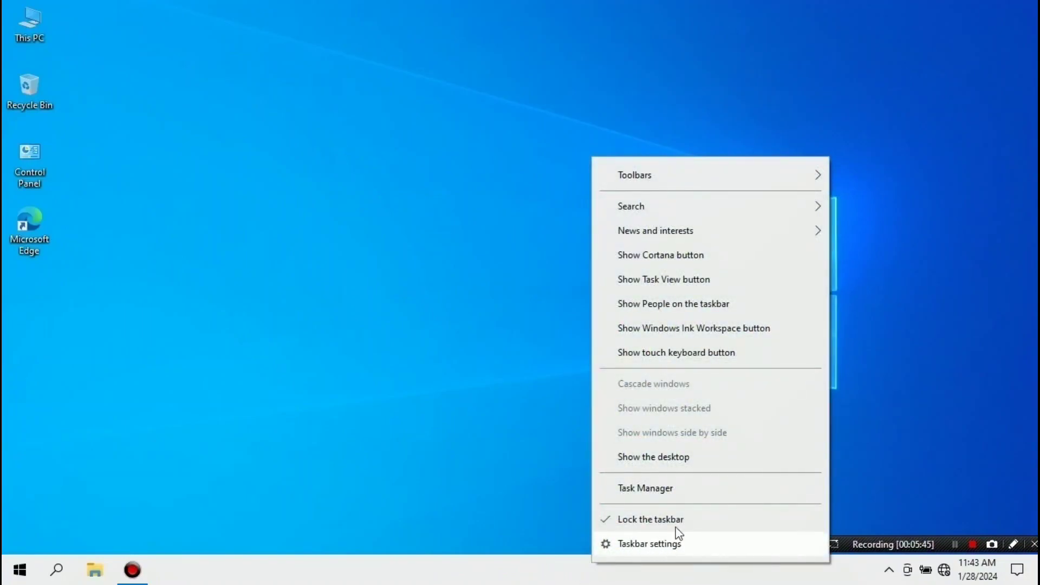
pyautogui.click(658, 490)
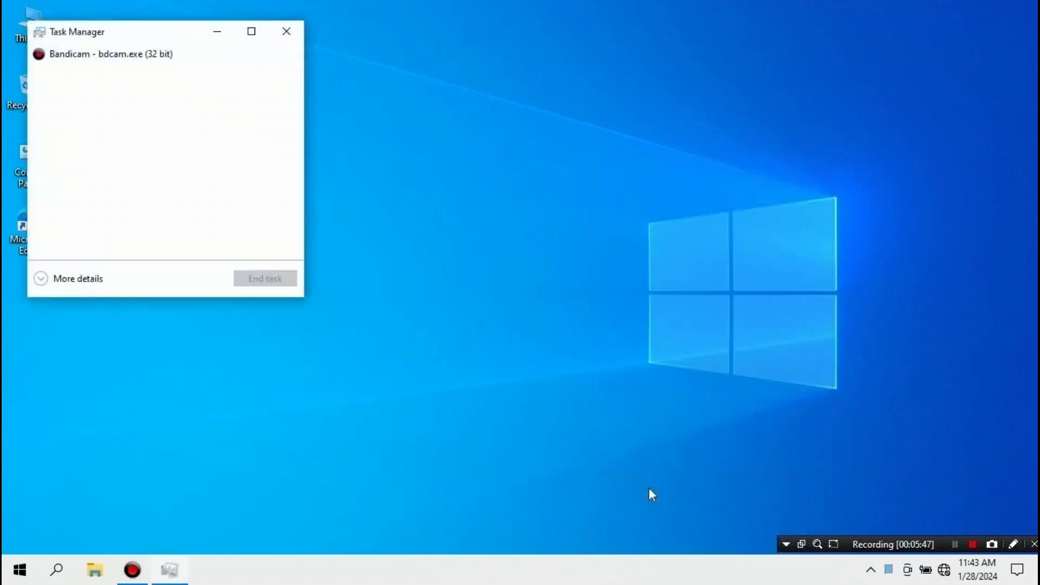
pyautogui.moveTo(158, 24); pyautogui.dragTo(474, 54)
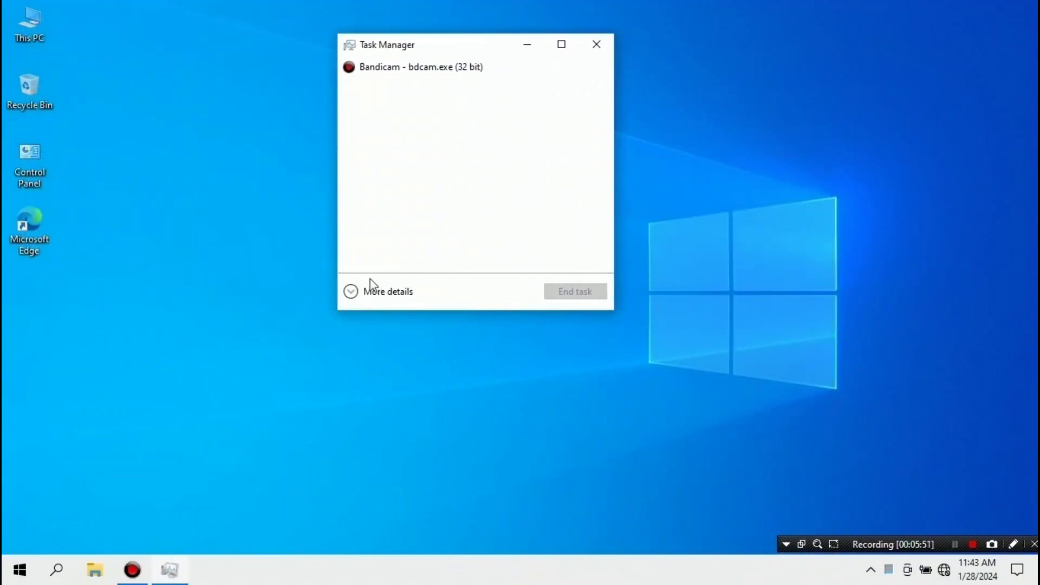
pyautogui.click(349, 293)
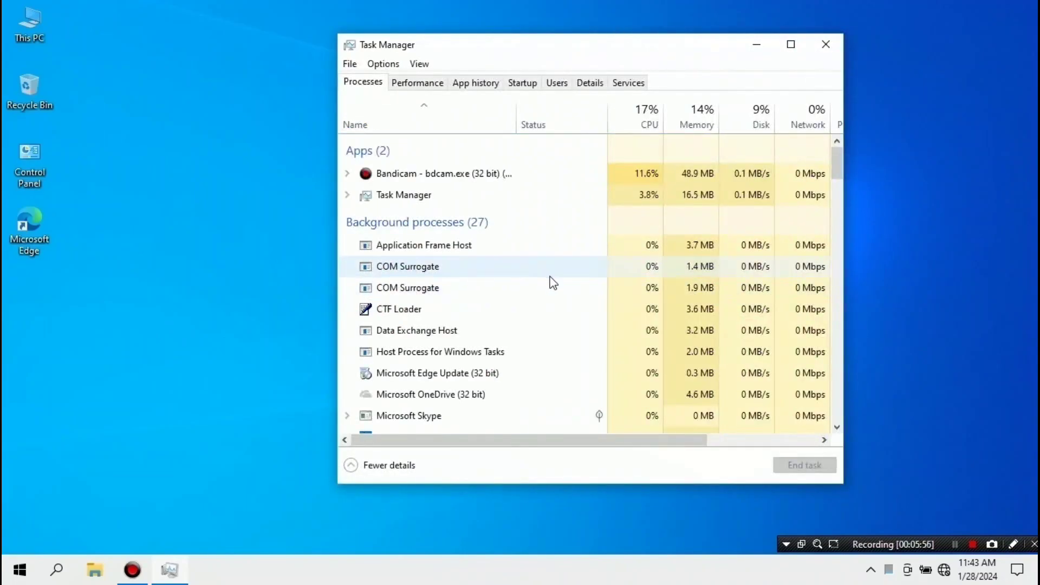
pyautogui.click(526, 80)
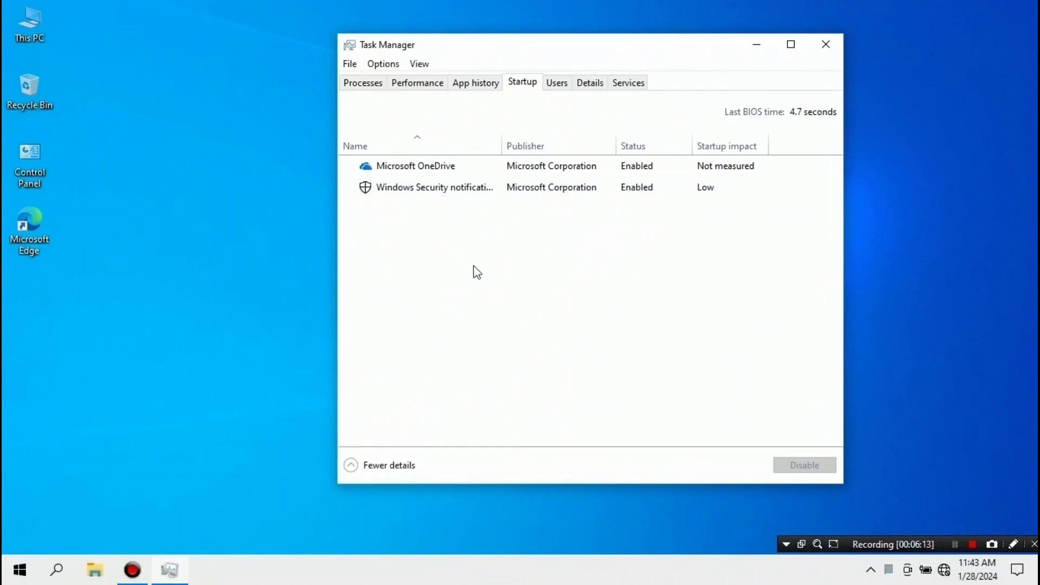
pyautogui.click(531, 167)
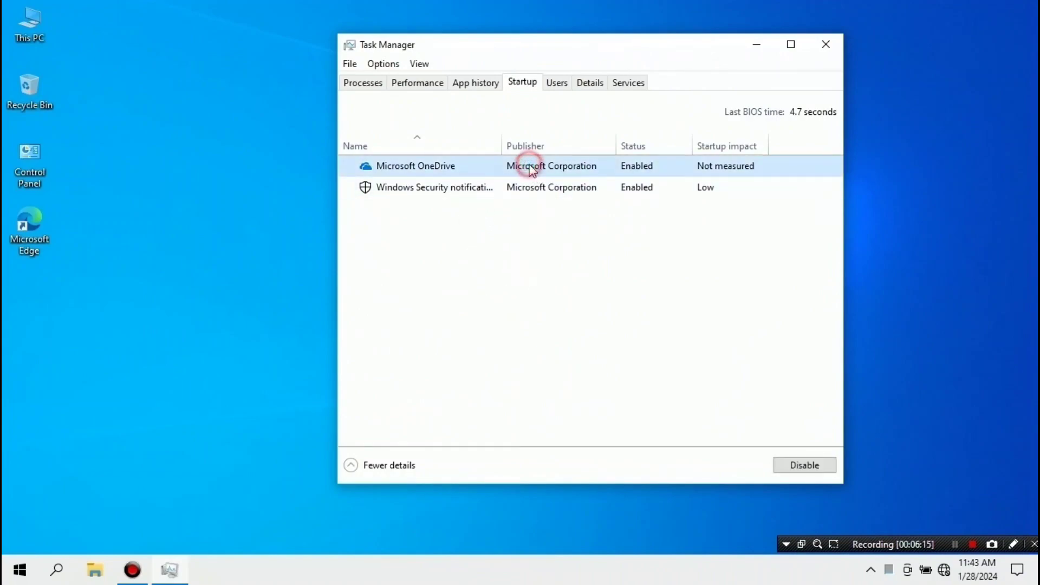
pyautogui.rightClick(563, 169)
pyautogui.click(598, 176)
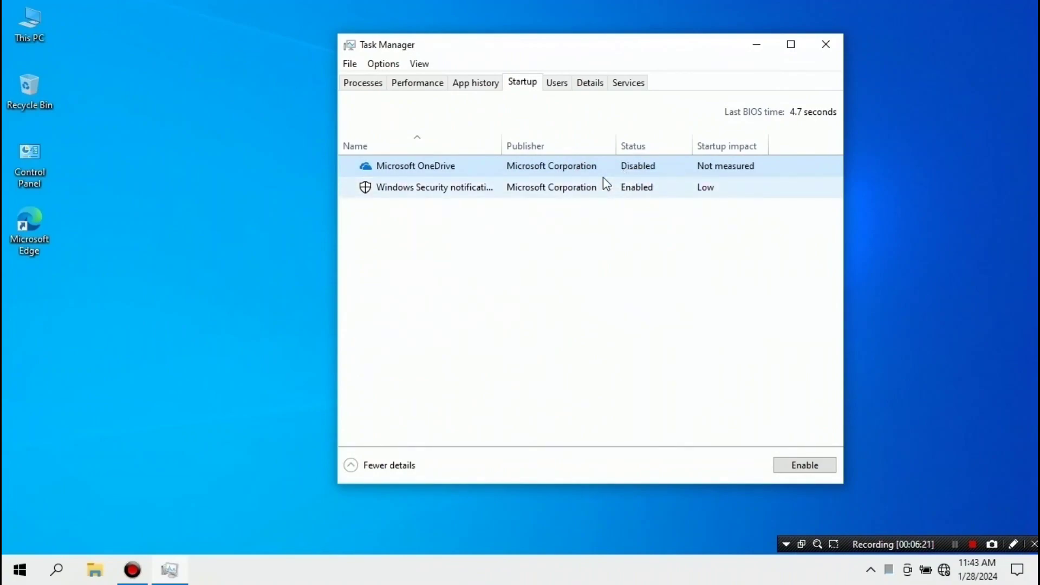
pyautogui.click(517, 187)
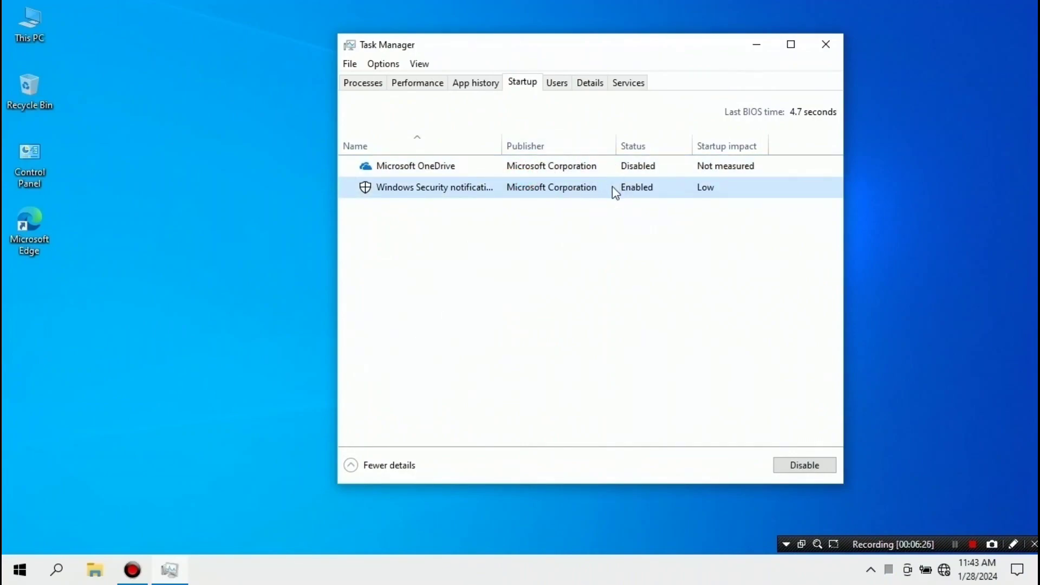
pyautogui.click(823, 49)
# - Refresh the desktop and open System Configuration by searching for "SYSTEM CONFIGURATION"
pyautogui.rightClick(553, 157)
pyautogui.click(589, 202)
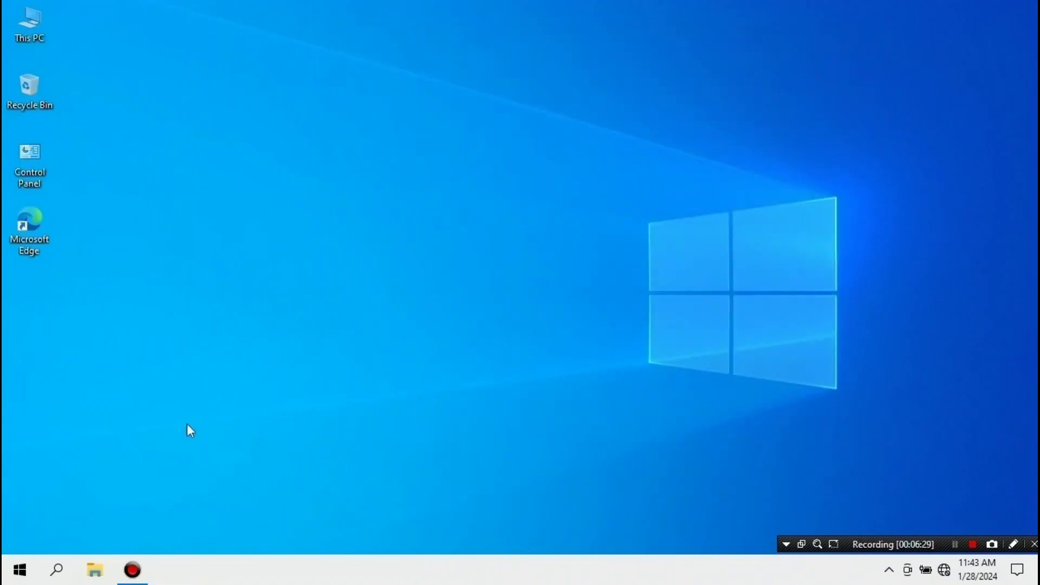
pyautogui.click(58, 572)
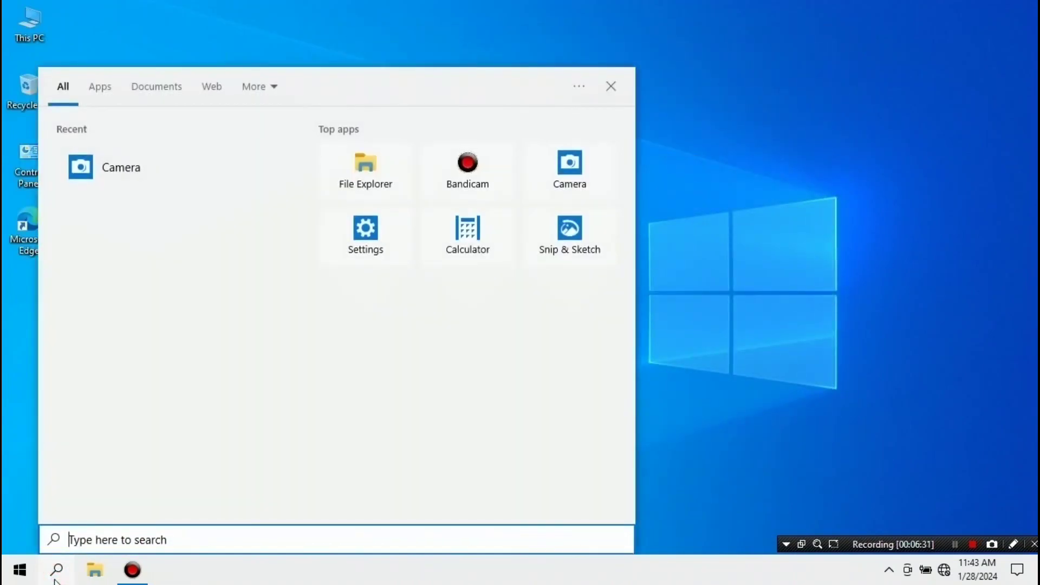
pyautogui.write('SYS')
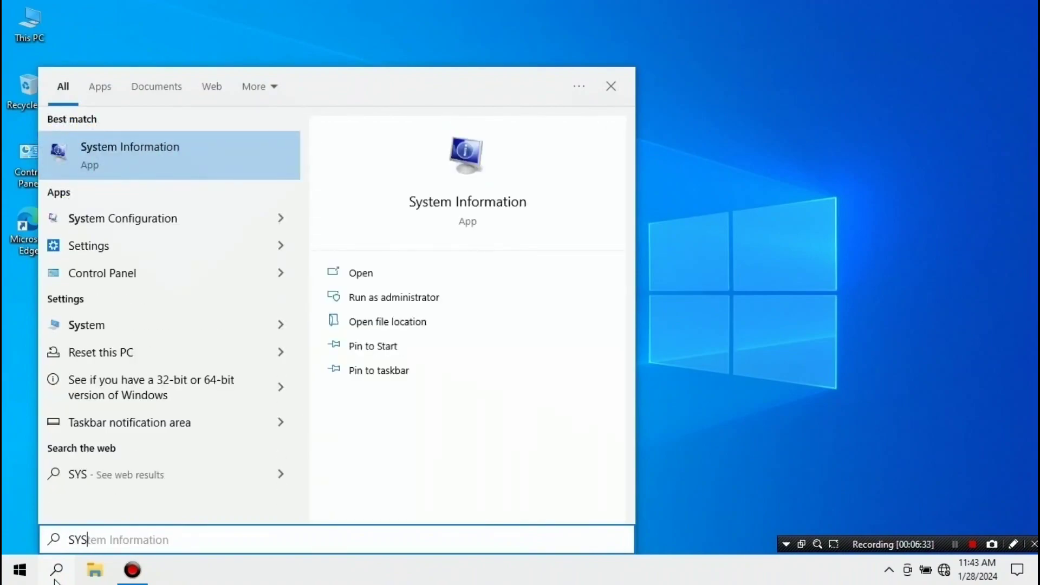
pyautogui.write('TEM CONFI')
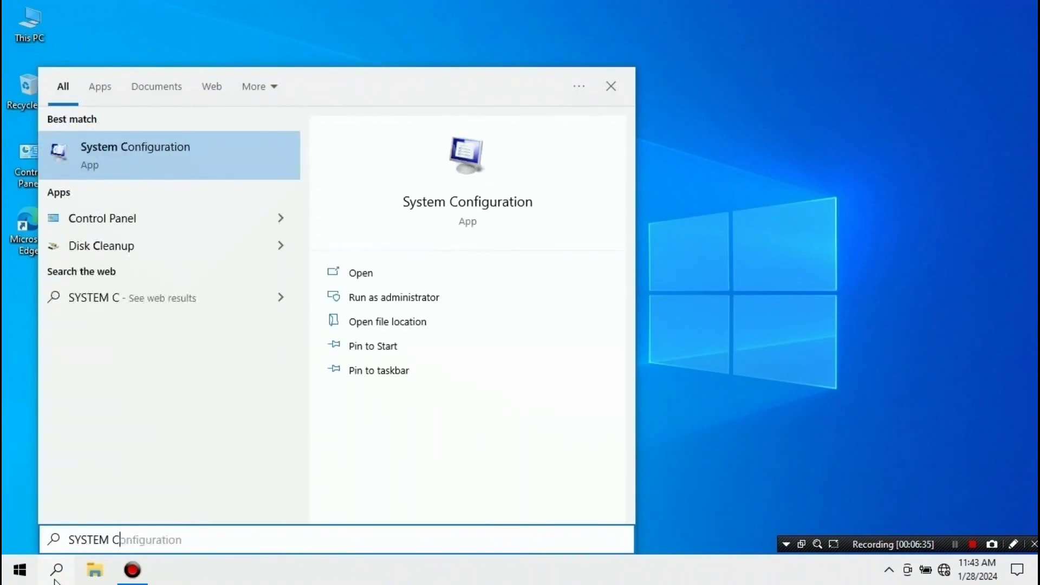
pyautogui.write('RA')
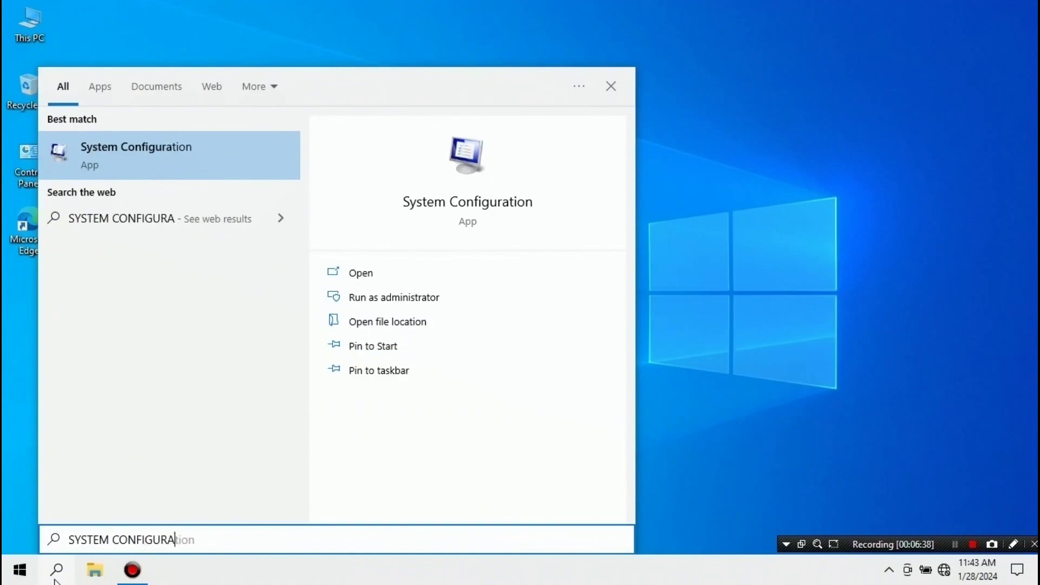
pyautogui.write('TION')
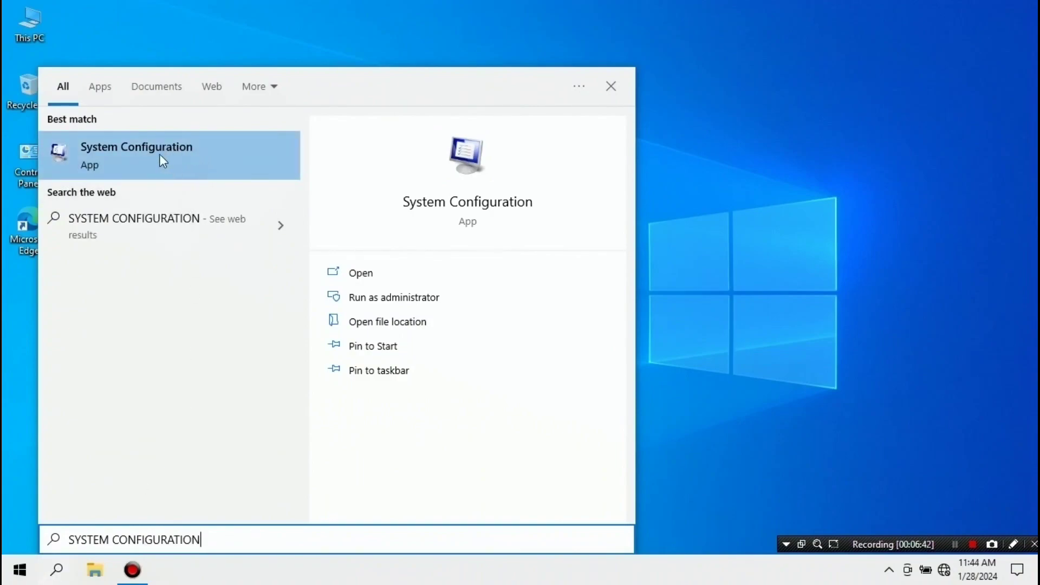
pyautogui.click(219, 159)
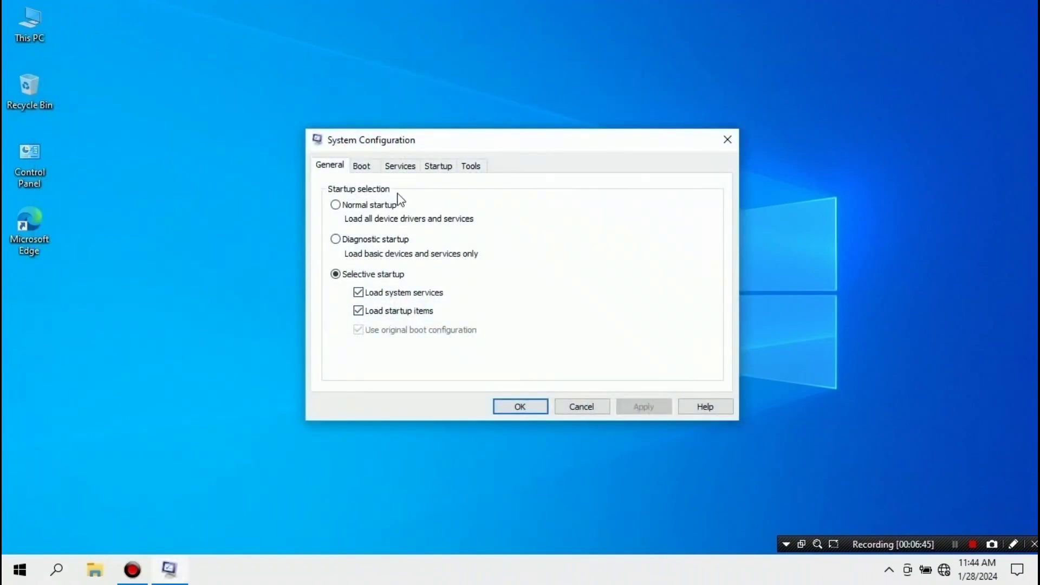
# - Set the number of processors to 4 and enable maximum memory at 12288 in the advanced boot options
pyautogui.click(365, 167)
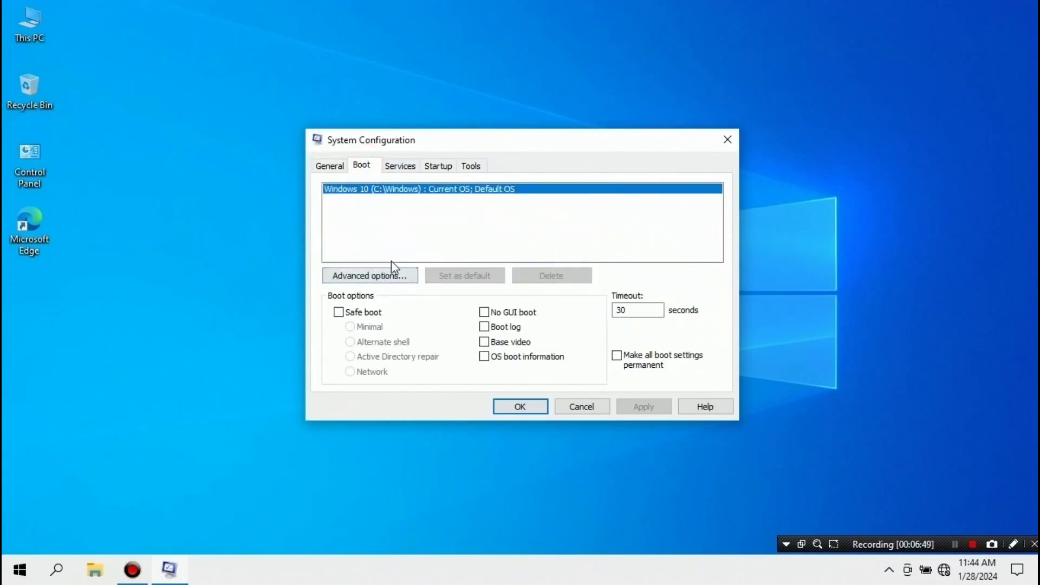
pyautogui.click(393, 275)
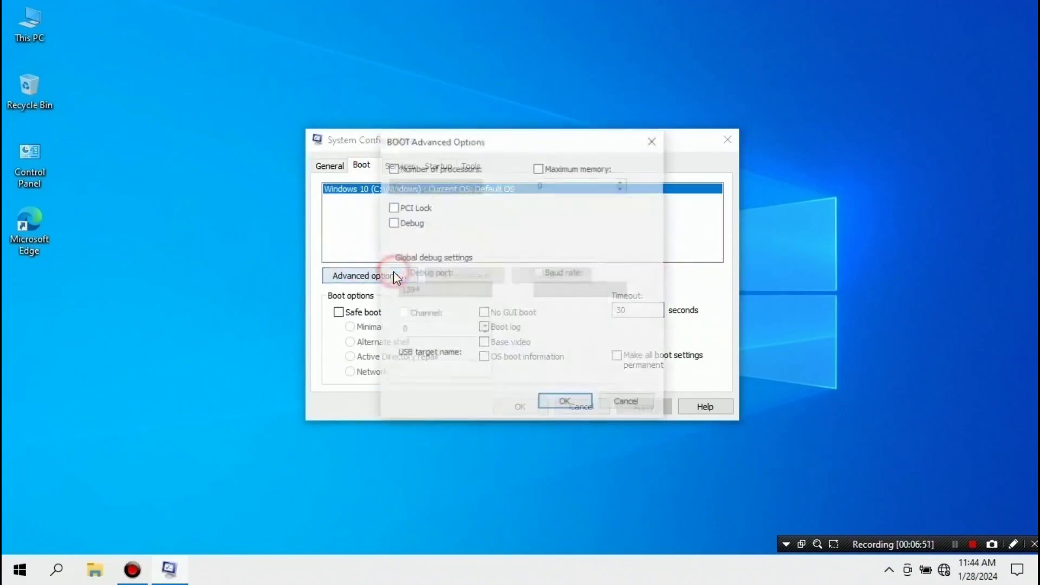
pyautogui.click(392, 168)
pyautogui.click(438, 186)
pyautogui.click(437, 230)
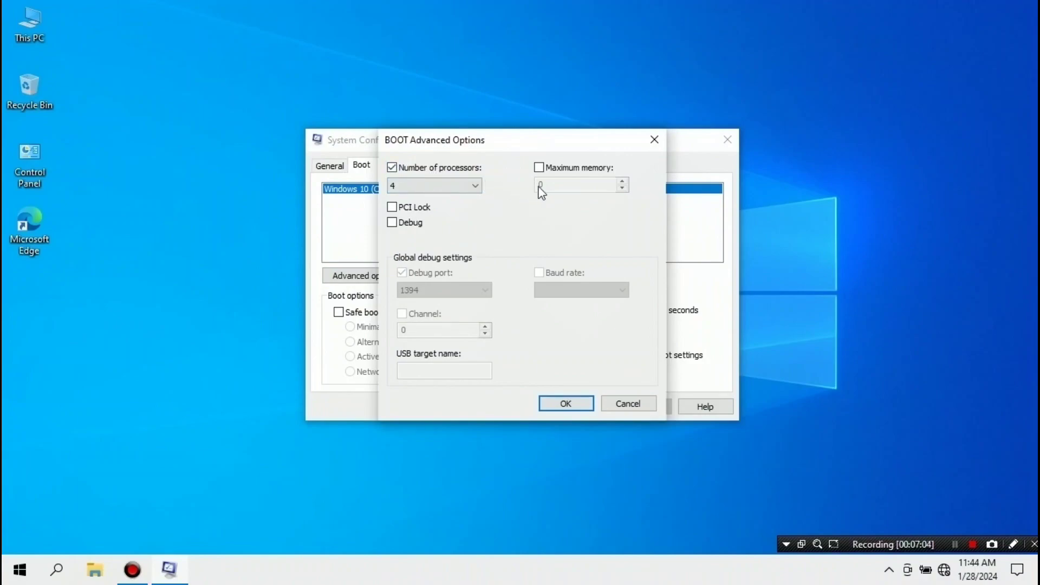
pyautogui.click(540, 168)
pyautogui.click(539, 167)
pyautogui.click(539, 168)
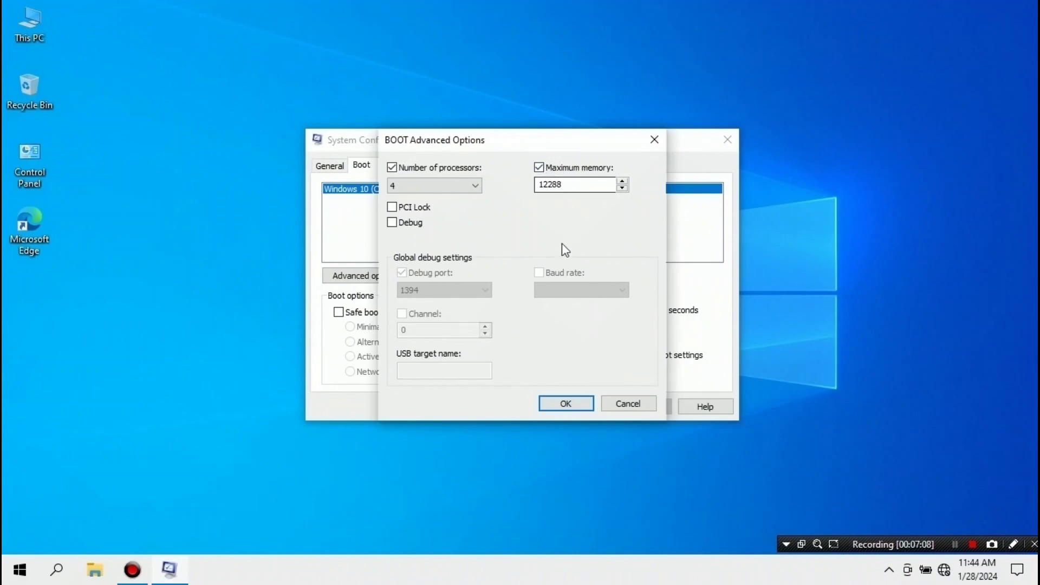
pyautogui.click(558, 404)
# - Set the boot timeout to 20 seconds, apply the System Configuration changes, and exit without restarting
pyautogui.click(620, 309)
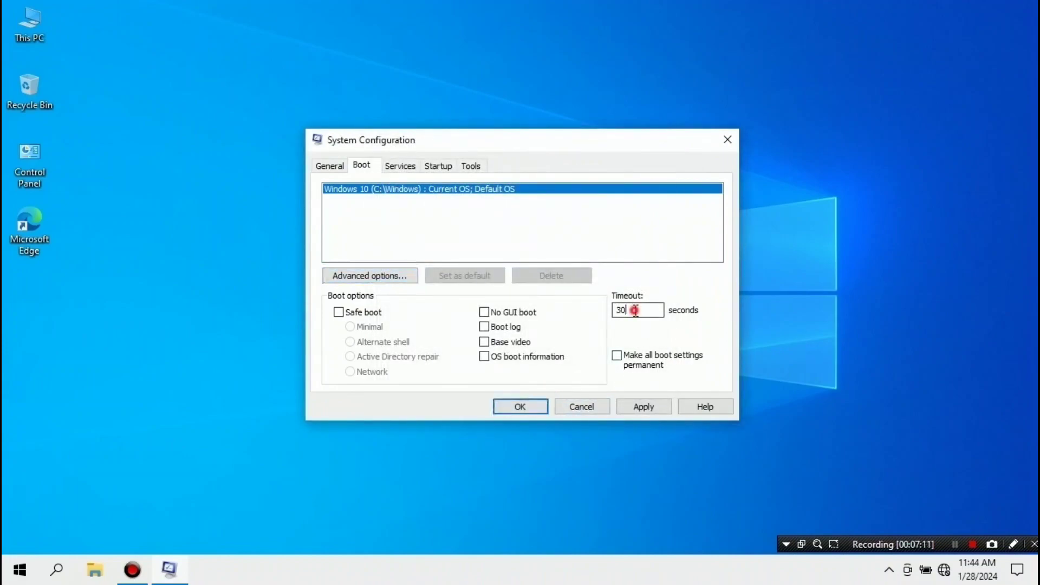
pyautogui.click(622, 309)
pyautogui.doubleClick(622, 309)
pyautogui.write('20')
pyautogui.click(643, 407)
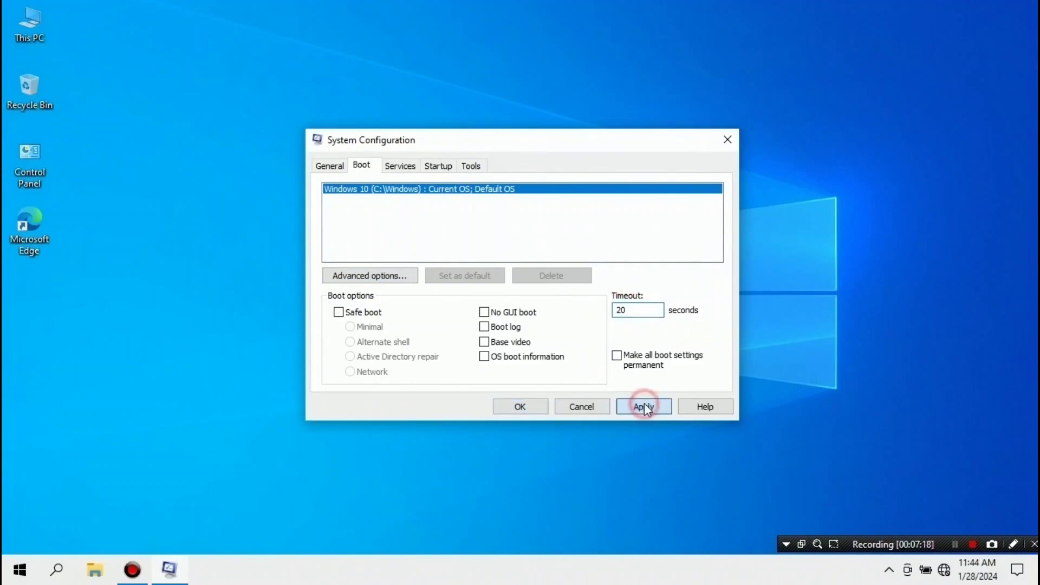
pyautogui.click(520, 406)
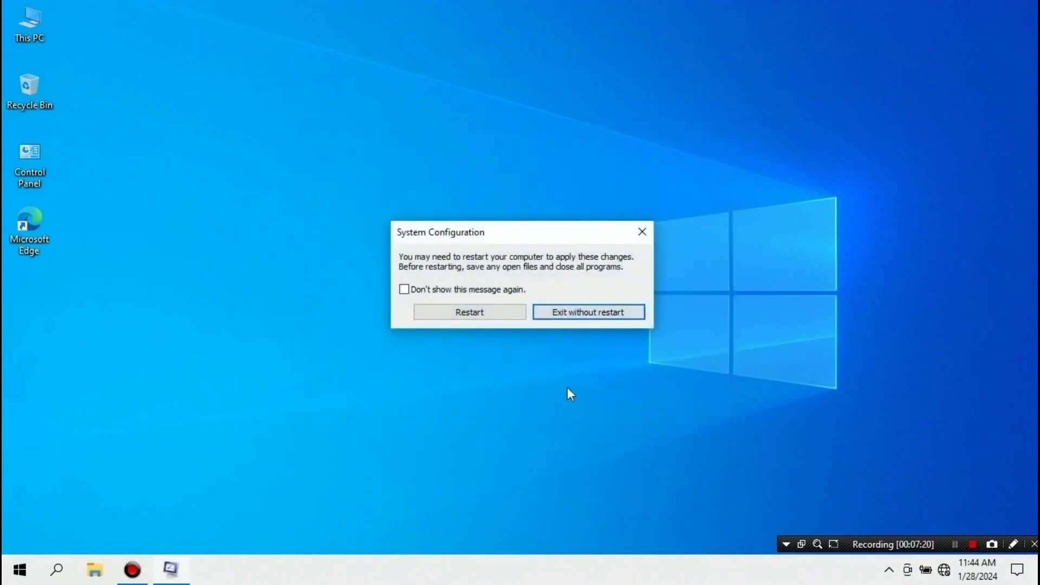
pyautogui.click(585, 314)
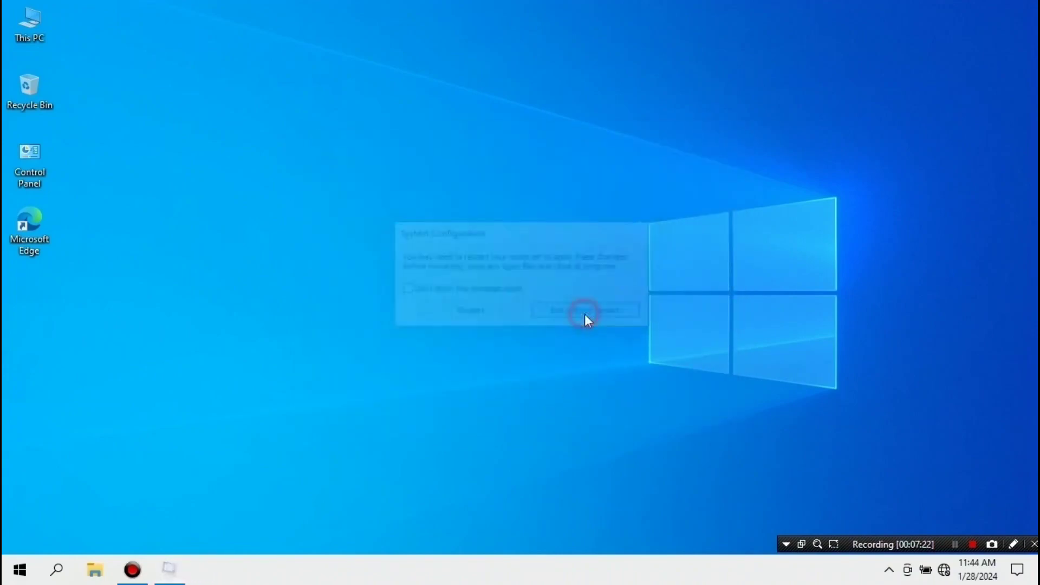
# - Refresh the desktop and turn off automatic time setting in the Date & time settings
pyautogui.rightClick(602, 217)
pyautogui.click(631, 259)
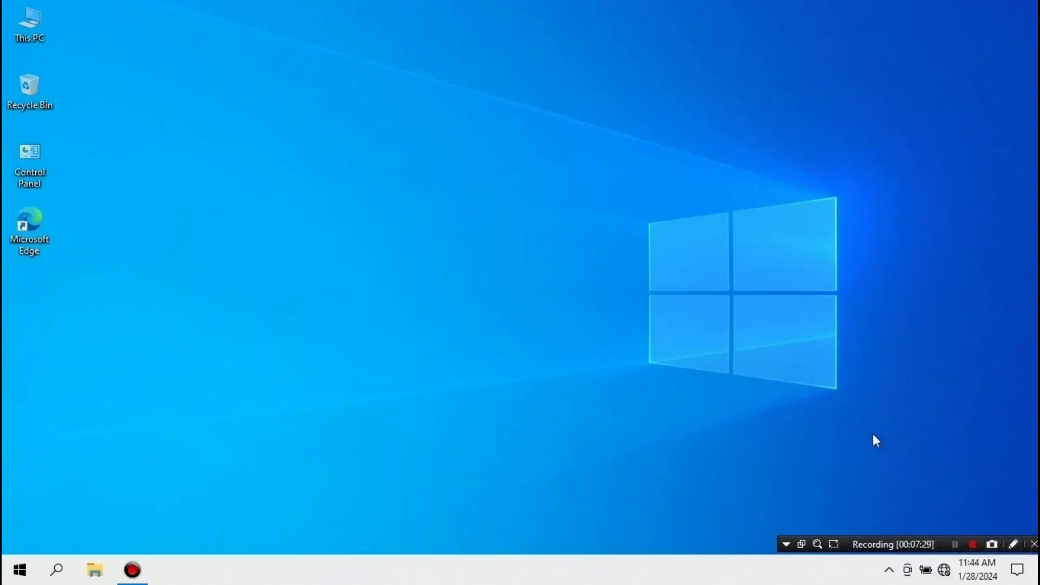
pyautogui.click(20, 570)
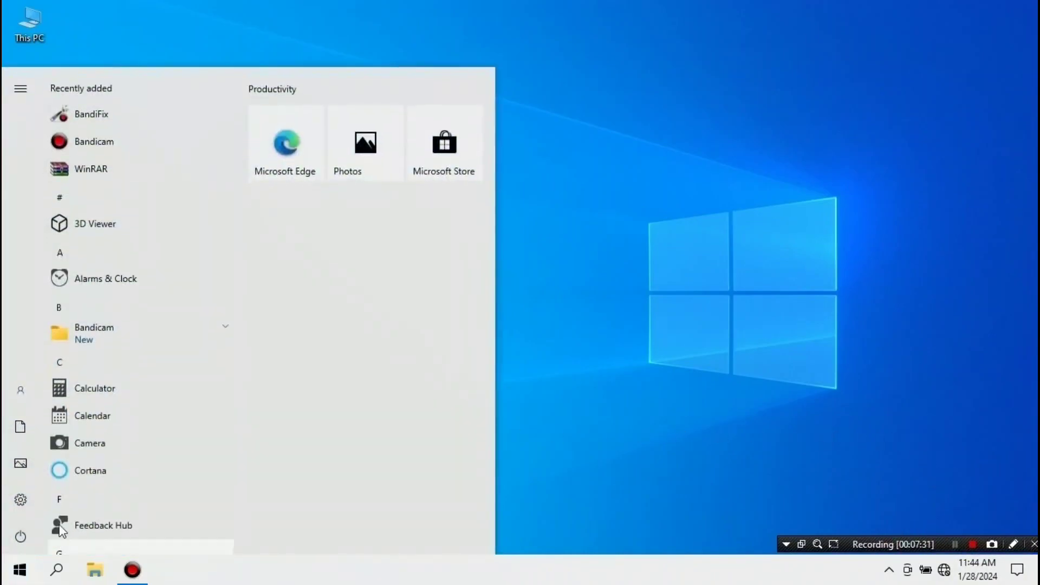
pyautogui.click(38, 502)
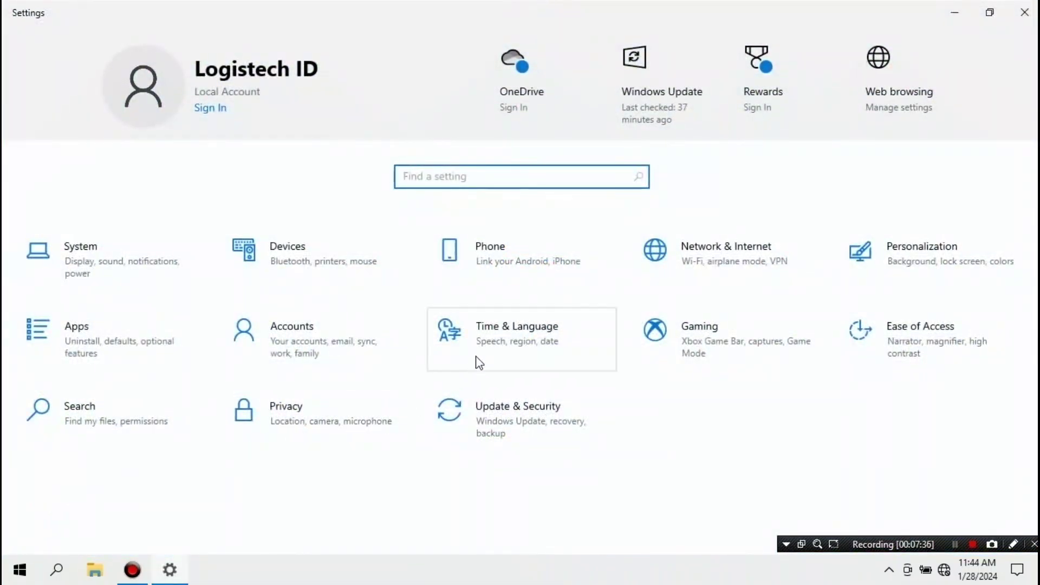
pyautogui.click(529, 347)
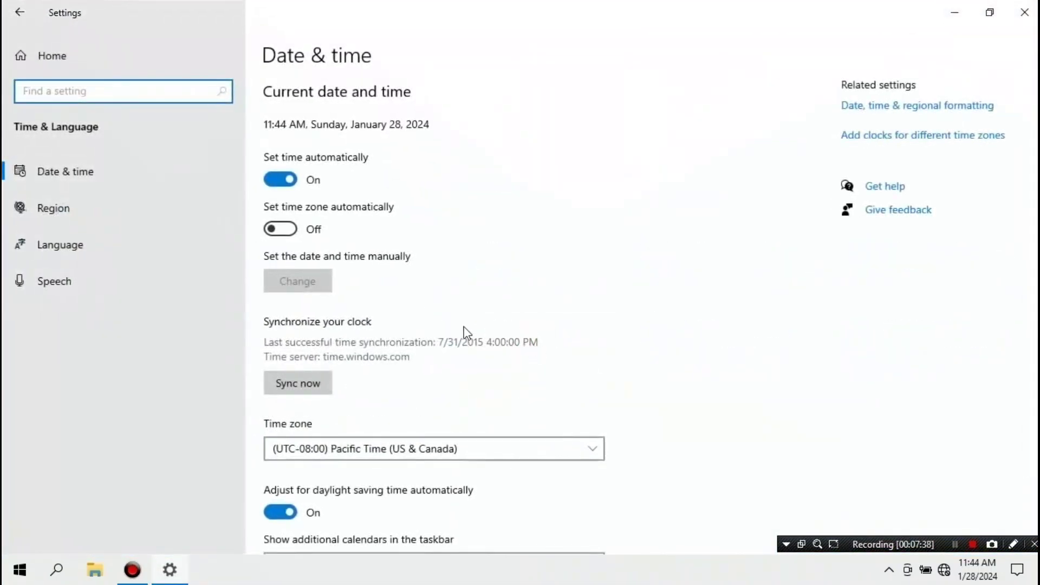
pyautogui.click(278, 181)
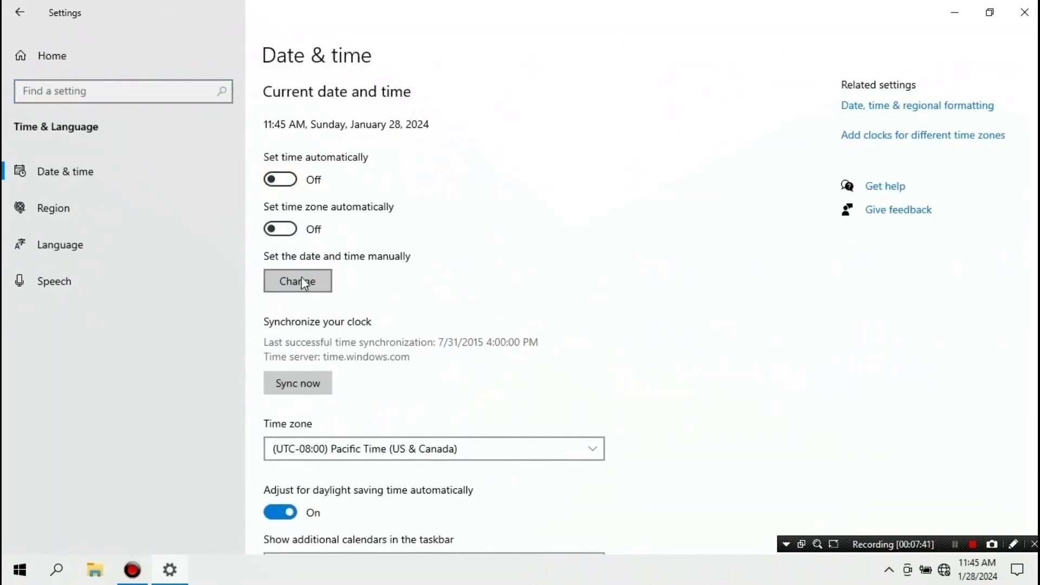
# - Change the time zone to (UTC+07:00) Bangkok, Hanoi, Jakarta
pyautogui.click(420, 454)
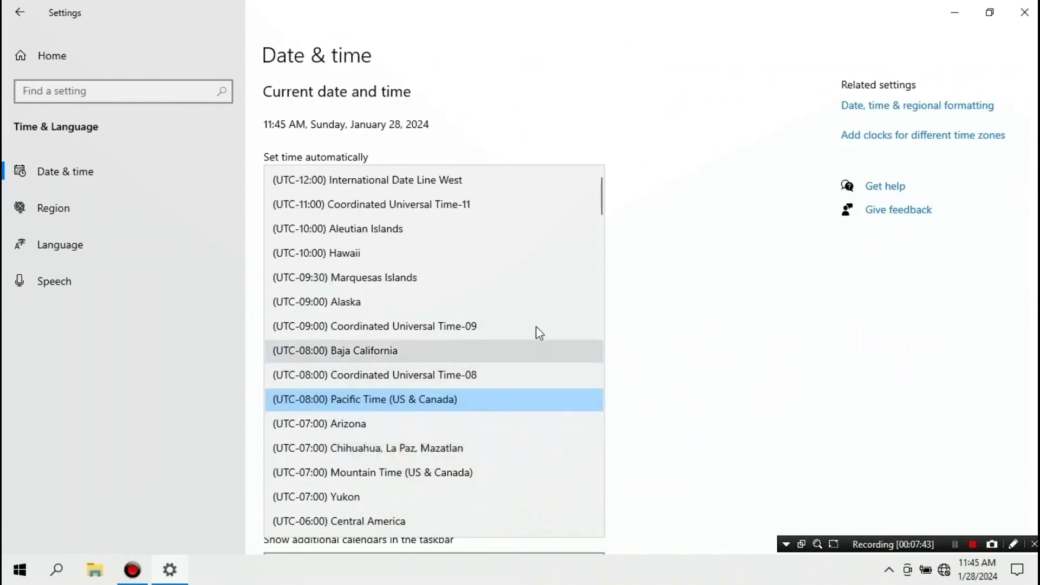
pyautogui.scroll(-20, 562, 258)
pyautogui.scroll(-7, 512, 412)
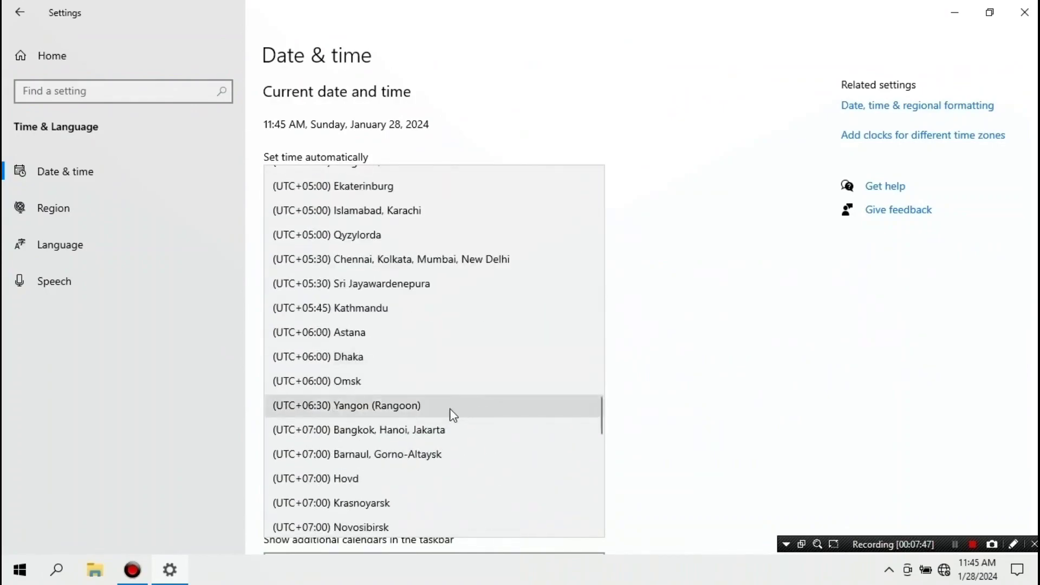
pyautogui.click(416, 429)
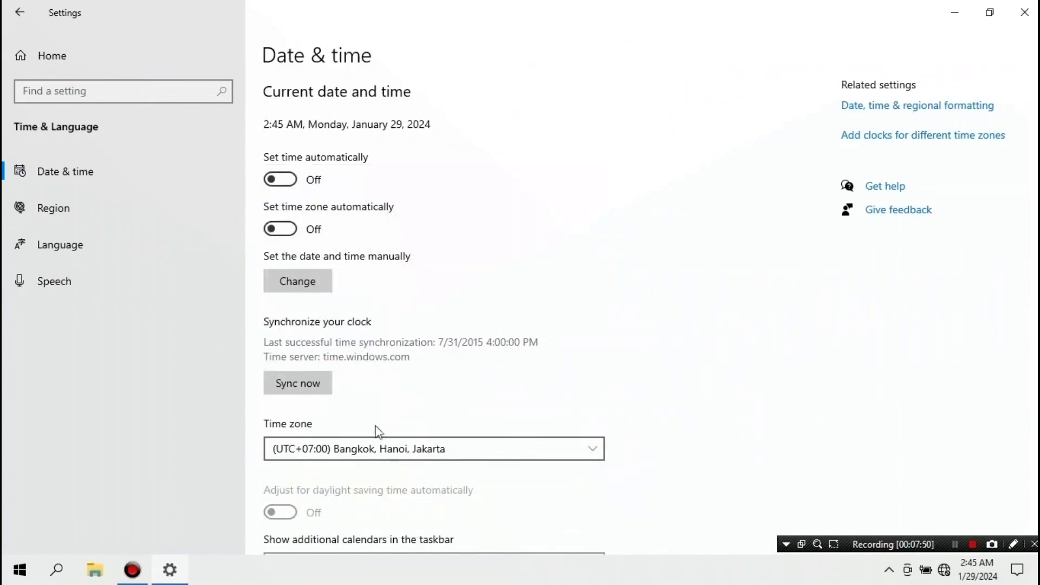
# - In the manual date and time settings, set the day to 28, the period to PM and the hour to 4
pyautogui.click(302, 286)
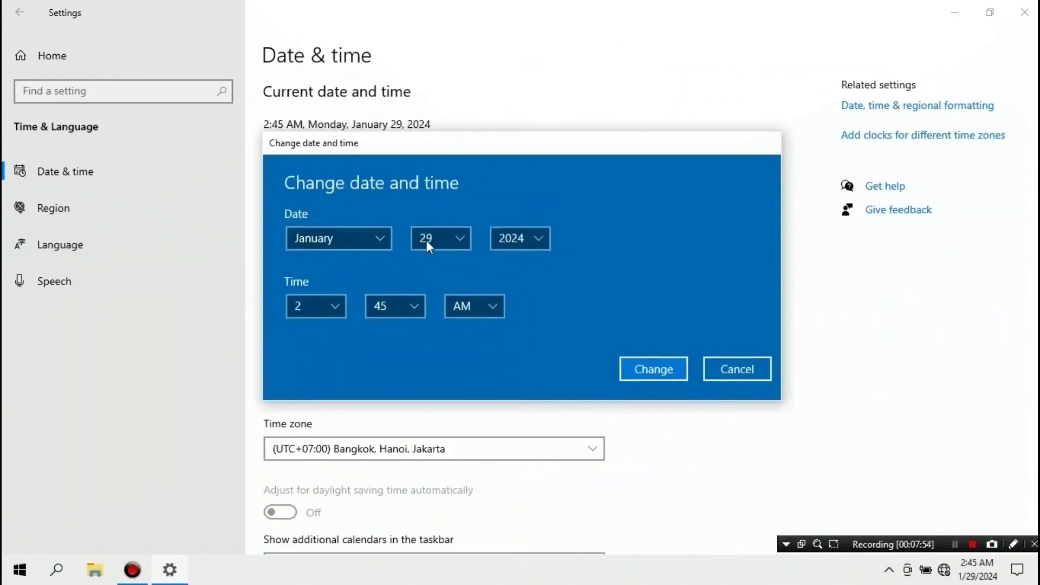
pyautogui.click(461, 240)
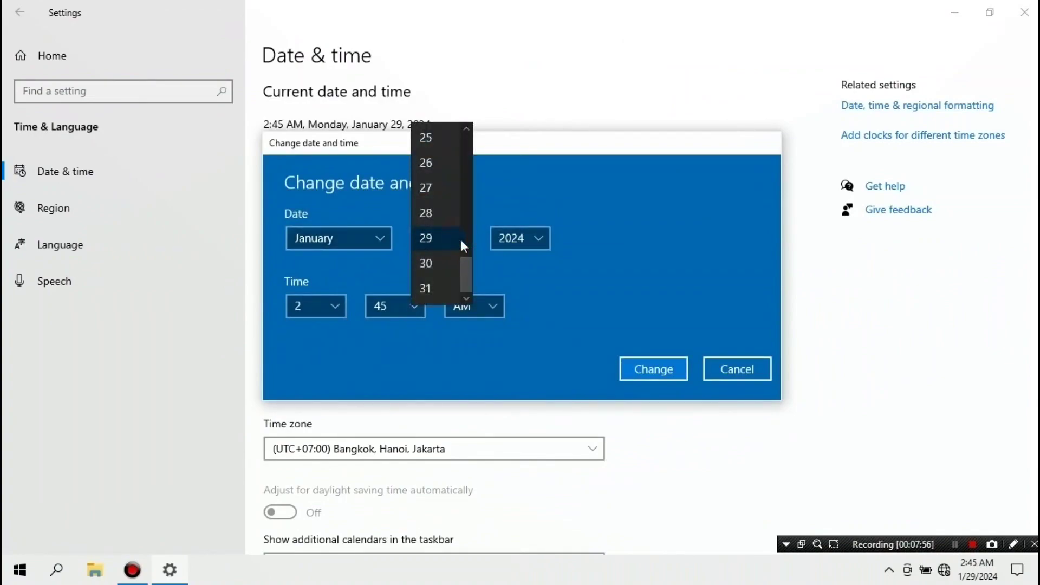
pyautogui.click(441, 219)
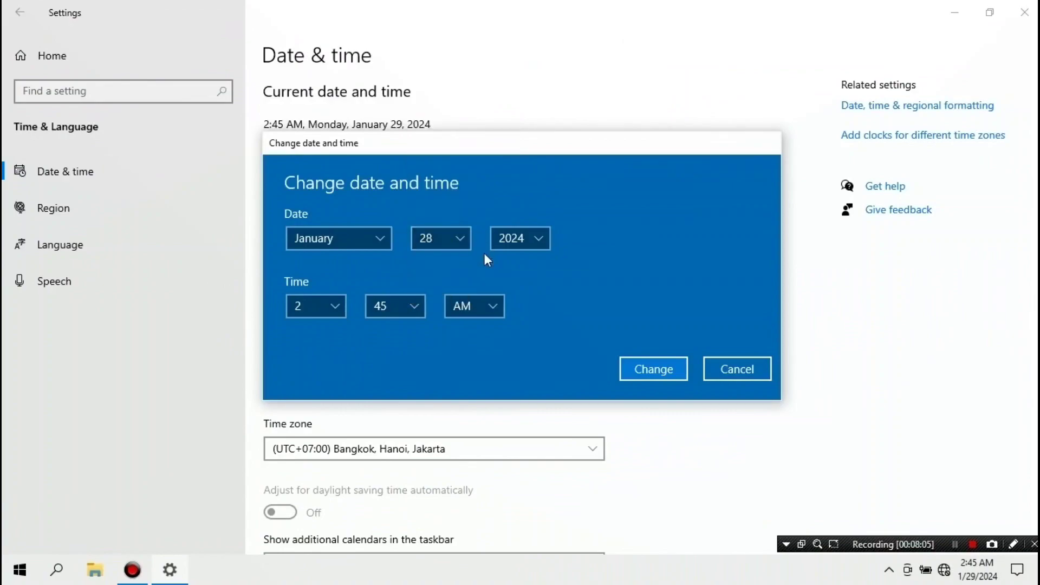
pyautogui.click(486, 307)
pyautogui.click(467, 334)
pyautogui.click(333, 301)
pyautogui.scroll(-8, 333, 302)
pyautogui.scroll(4, 329, 300)
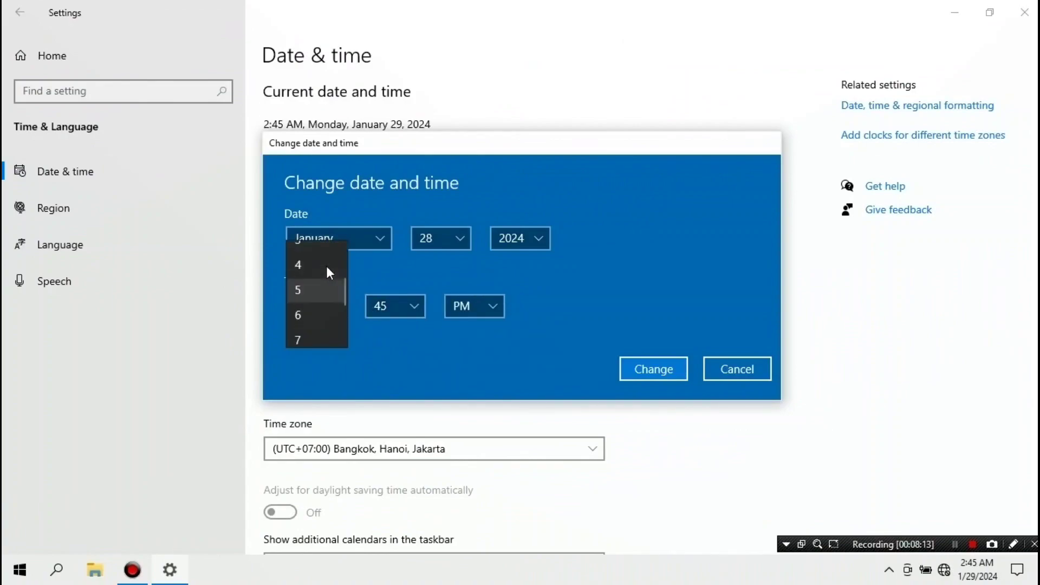
pyautogui.click(327, 268)
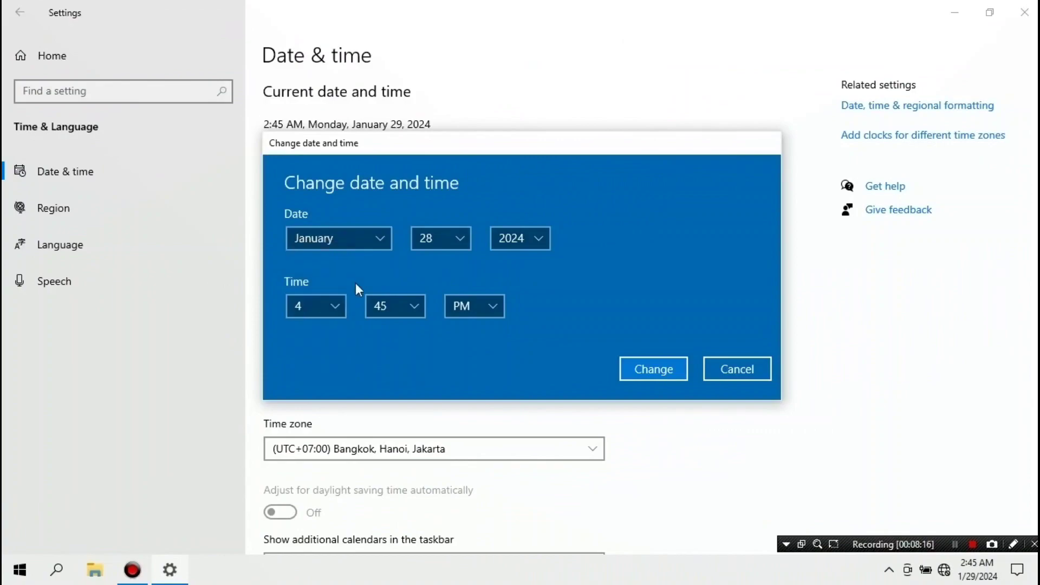
pyautogui.click(476, 313)
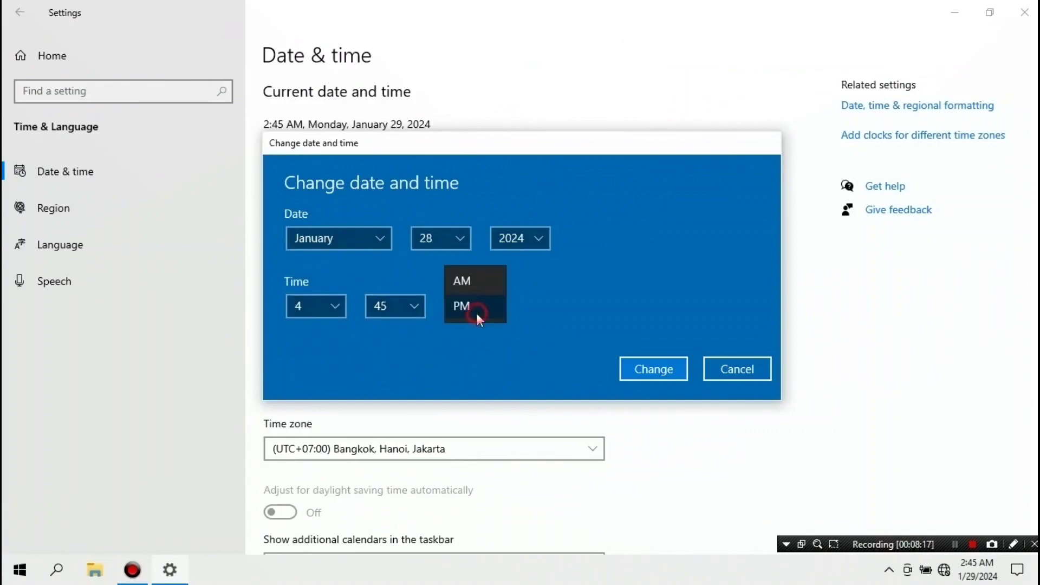
pyautogui.click(470, 275)
pyautogui.click(316, 310)
pyautogui.scroll(-1, 316, 310)
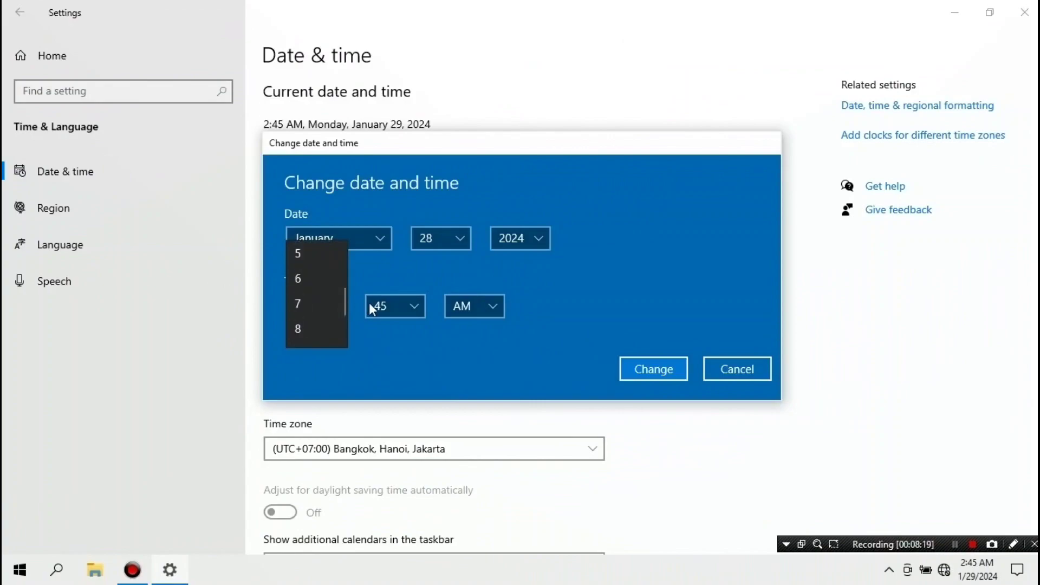
pyautogui.click(401, 276)
pyautogui.click(473, 307)
pyautogui.click(484, 331)
# - Apply the manual date and time, and turn on setting the time and the time zone automatically
pyautogui.click(646, 371)
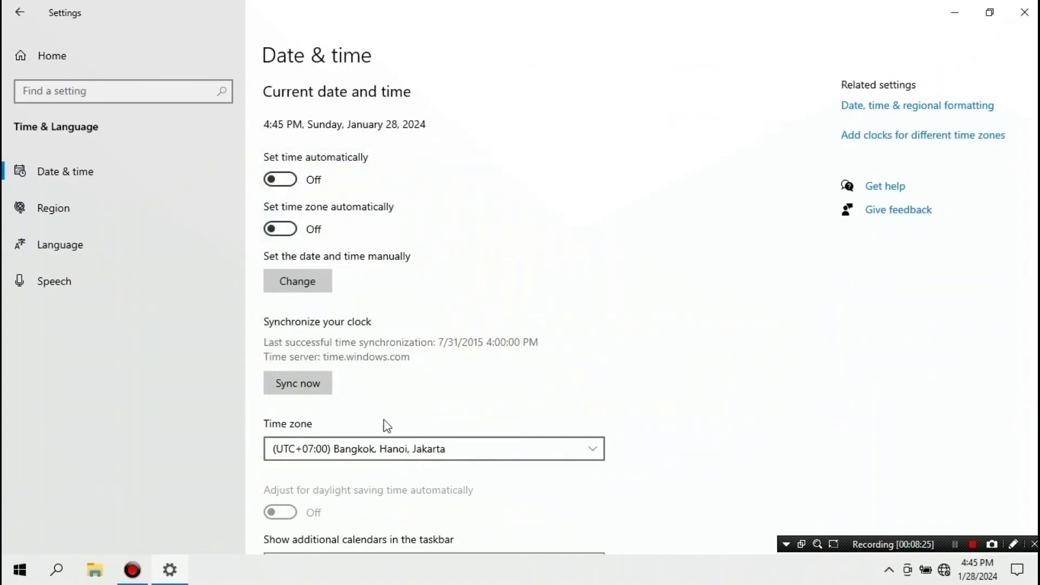
pyautogui.click(286, 179)
pyautogui.click(281, 228)
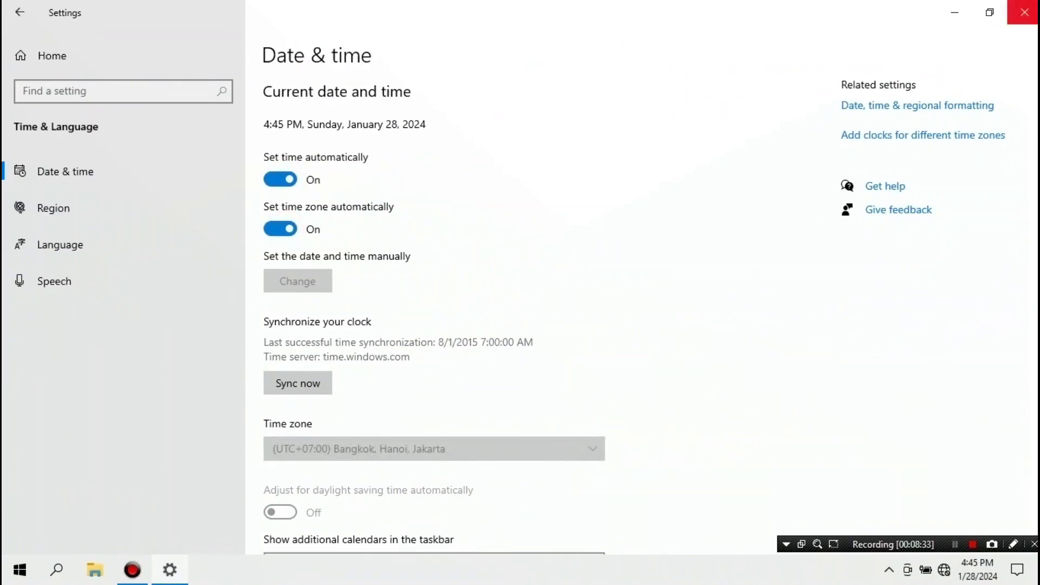
# - Close the Settings window and refresh the desktop
pyautogui.click(1024, 12)
pyautogui.rightClick(438, 163)
pyautogui.click(458, 199)
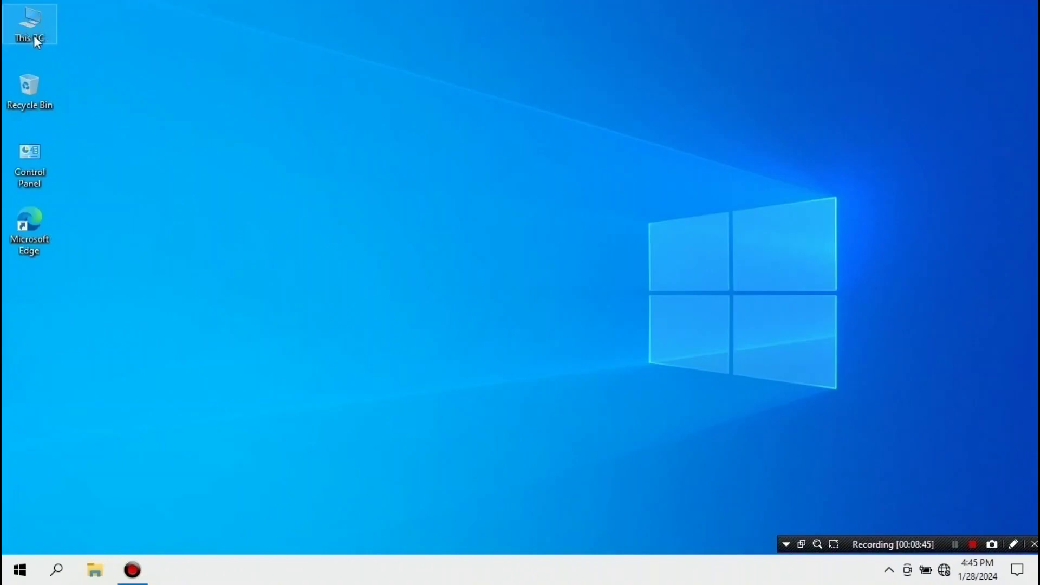
# - Open the properties of This PC and highlight the installed RAM size in the device specifications
pyautogui.rightClick(38, 23)
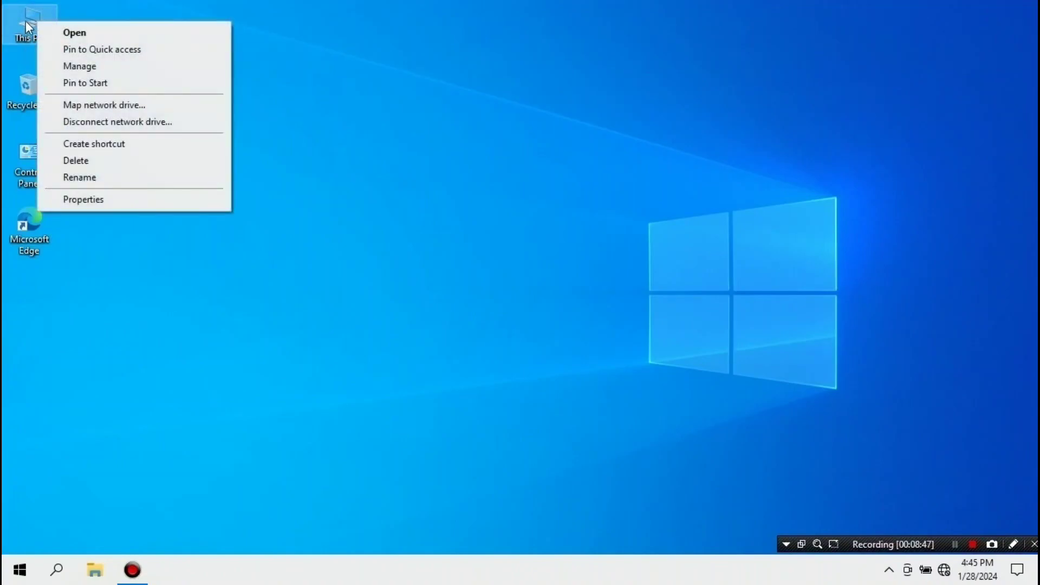
pyautogui.click(100, 201)
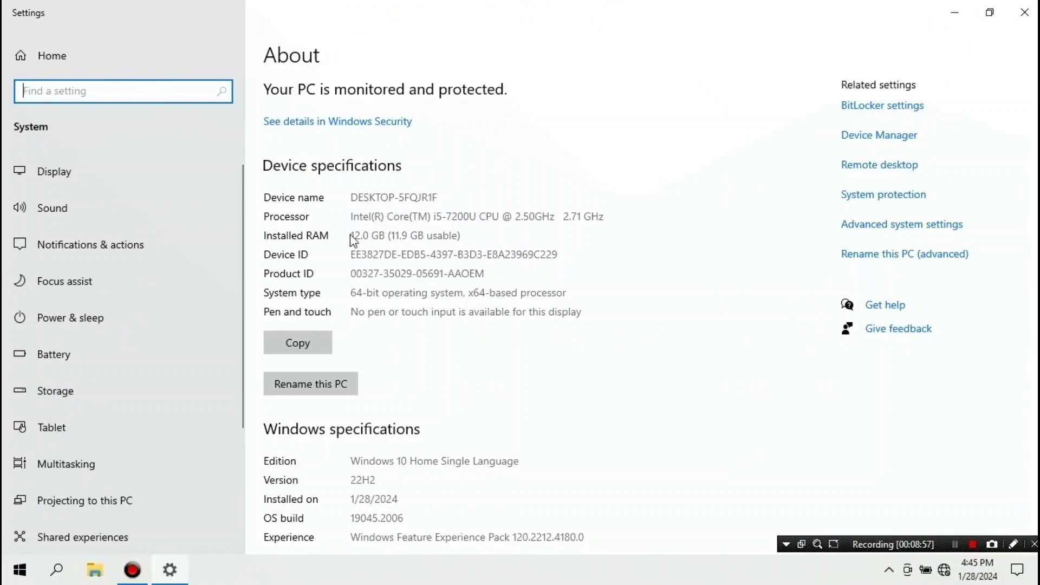
pyautogui.moveTo(352, 235); pyautogui.dragTo(383, 236)
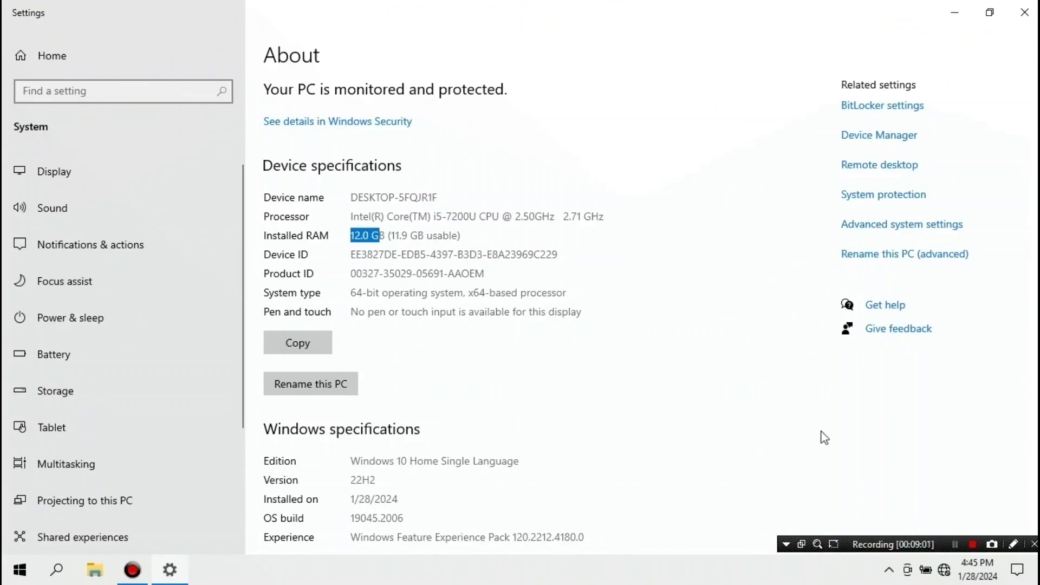
# - In the advanced performance options, disable control, window and taskbar animations, Peek, and the fade effects for menus, ToolTips and clicked menu items, and apply
pyautogui.click(886, 226)
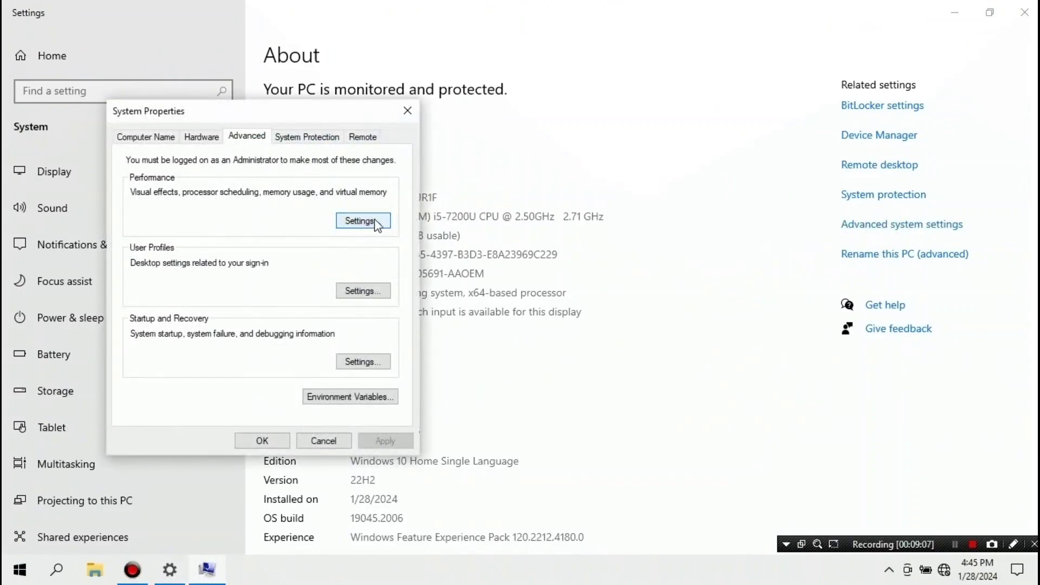
pyautogui.click(355, 220)
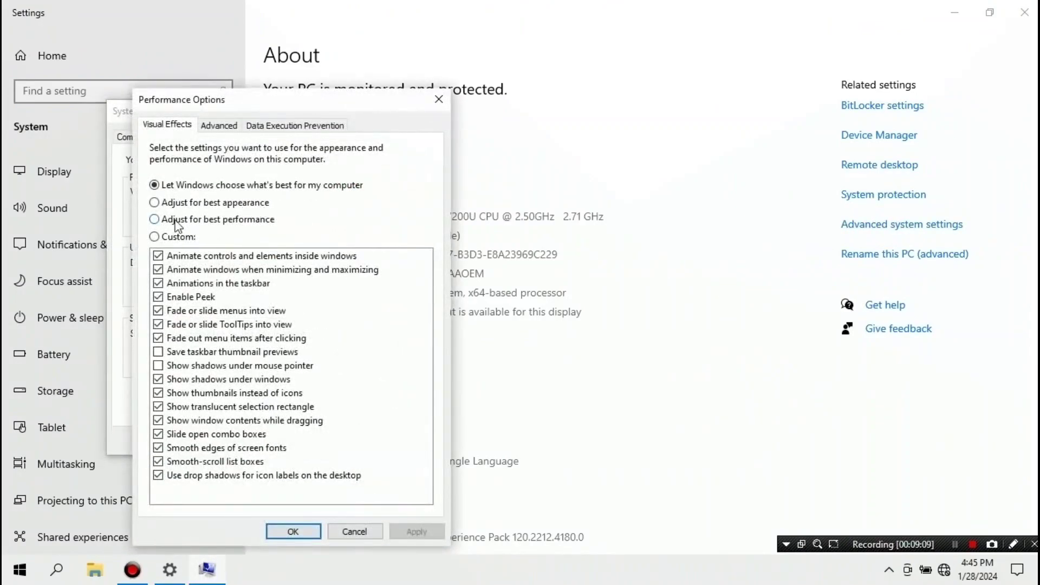
pyautogui.click(158, 256)
pyautogui.click(159, 269)
pyautogui.click(158, 283)
pyautogui.click(159, 296)
pyautogui.click(158, 310)
pyautogui.click(158, 324)
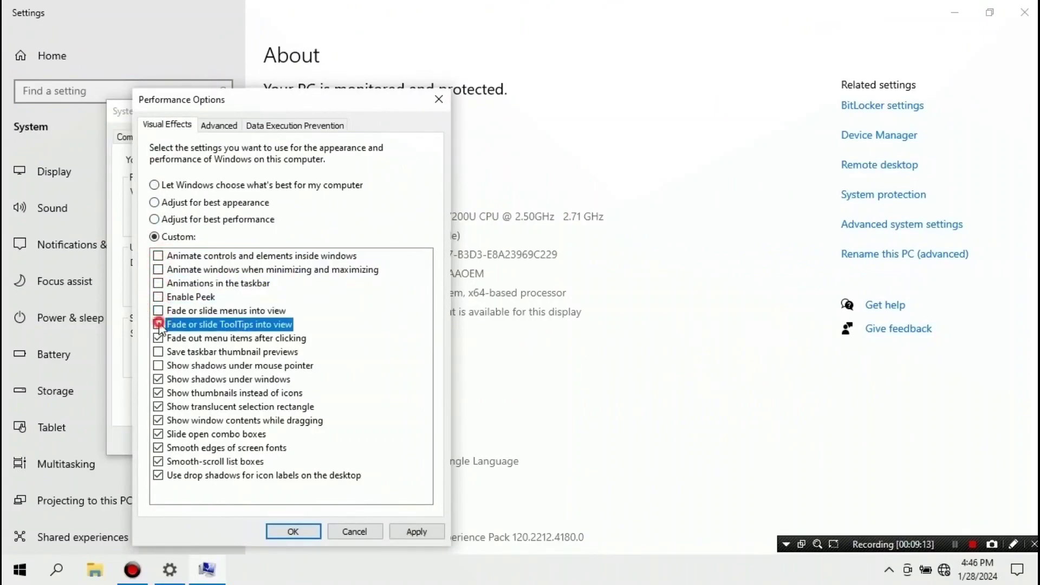
pyautogui.click(158, 337)
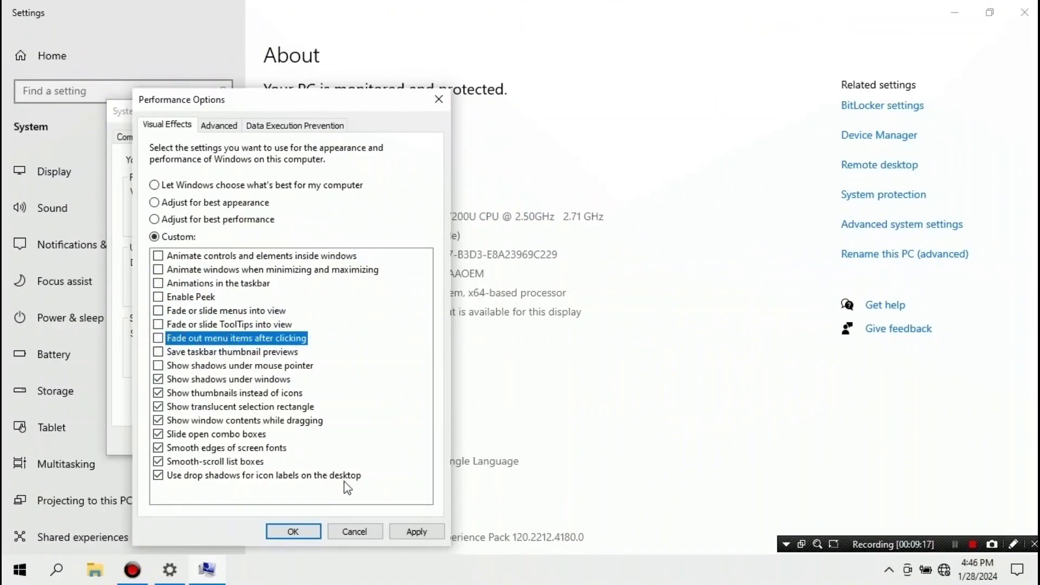
pyautogui.click(396, 533)
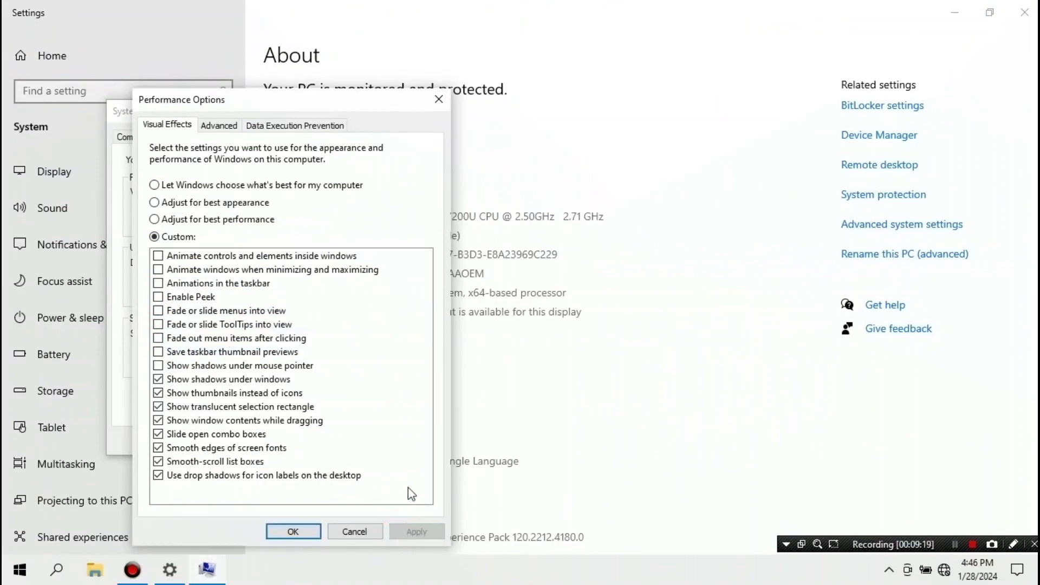
# - In the virtual memory settings, turn off automatic paging file management and select a custom size for drive C:
pyautogui.click(221, 126)
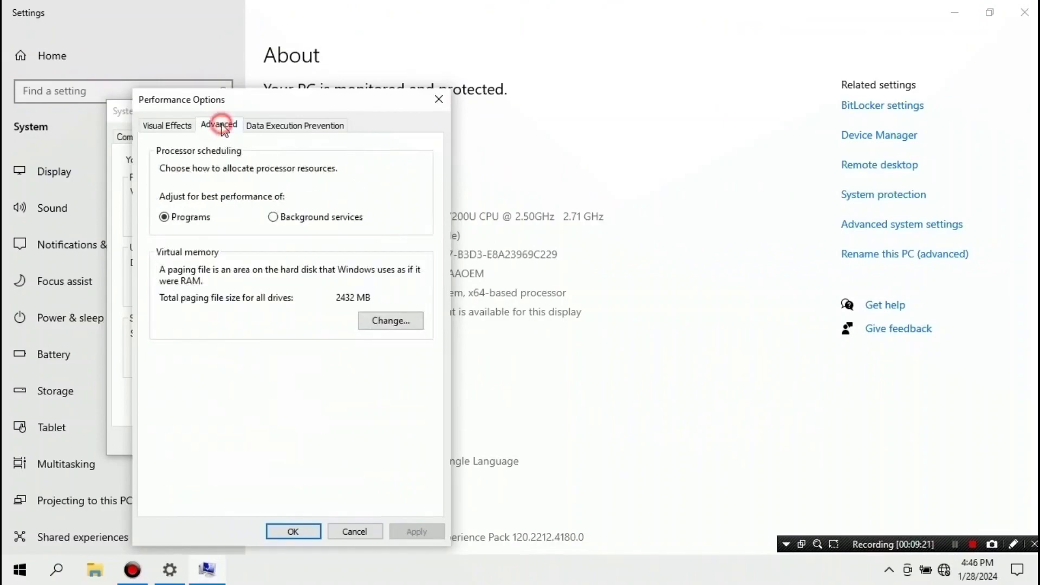
pyautogui.click(390, 321)
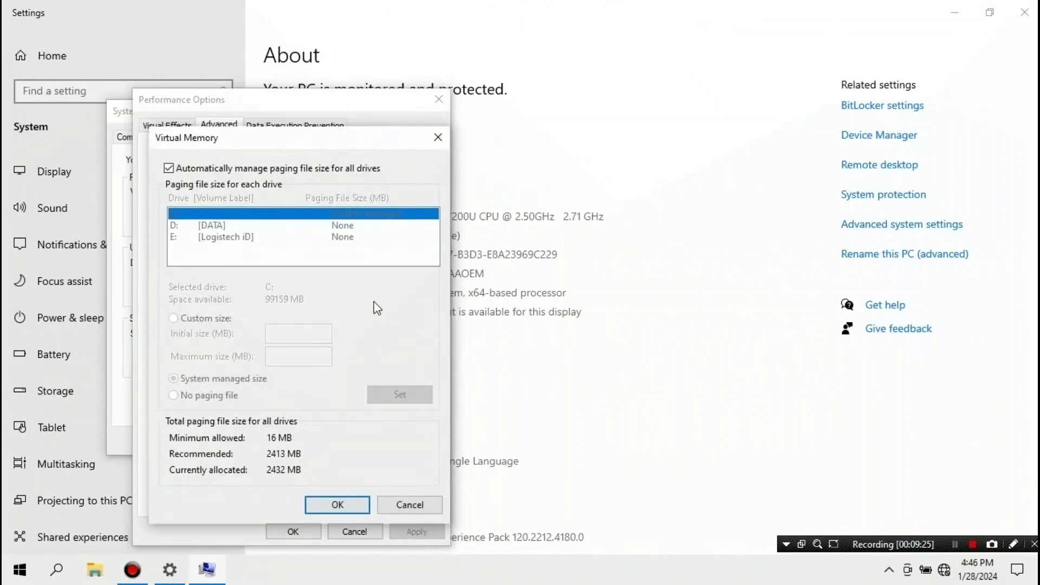
pyautogui.click(168, 168)
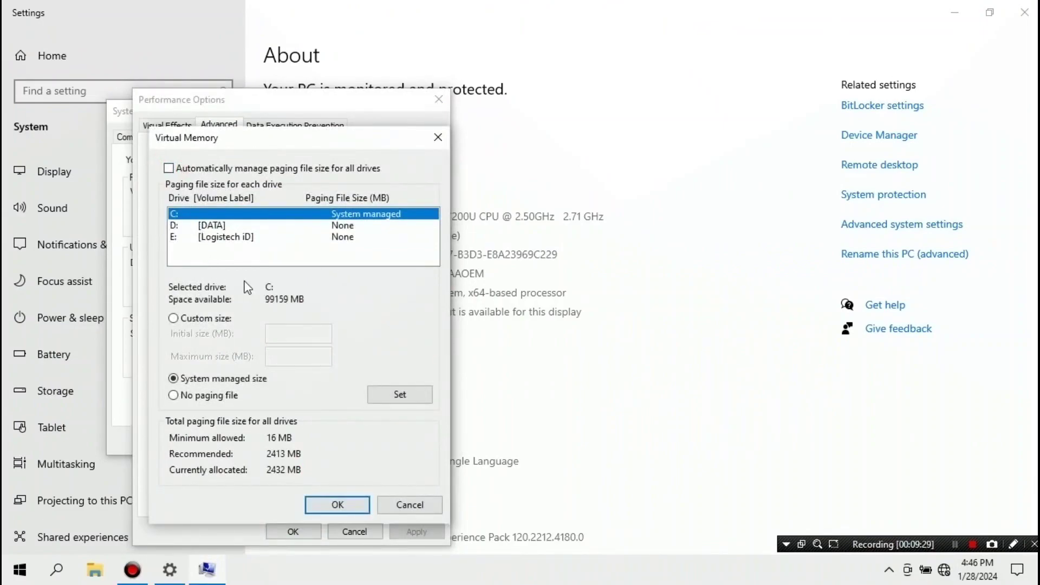
pyautogui.click(173, 318)
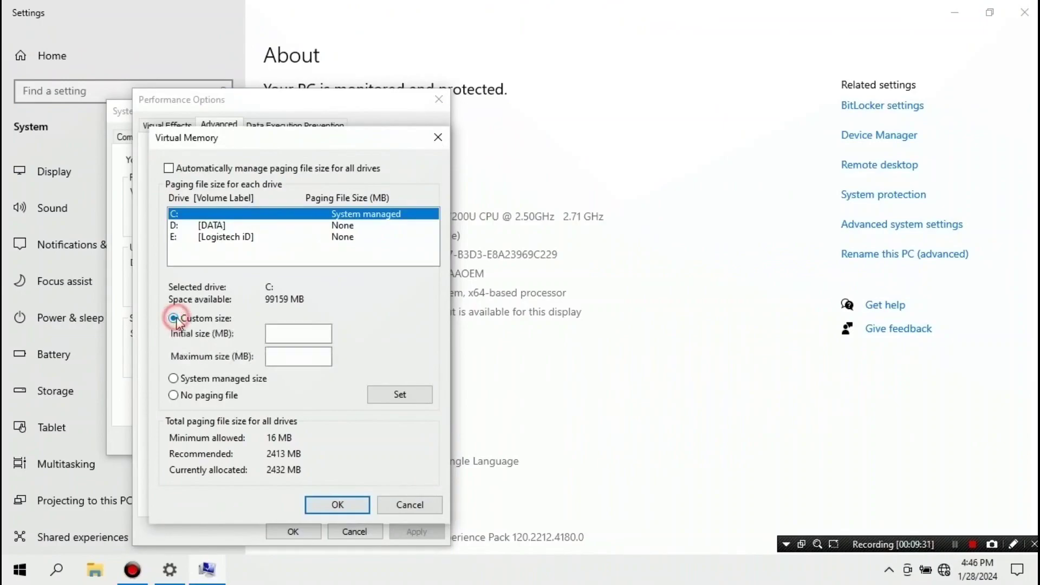
# - Enter an initial size of 12000 MB and a maximum size of 24000 MB, moving the Virtual Memory dialog clear of Performance Options
pyautogui.click(280, 334)
pyautogui.write('12000')
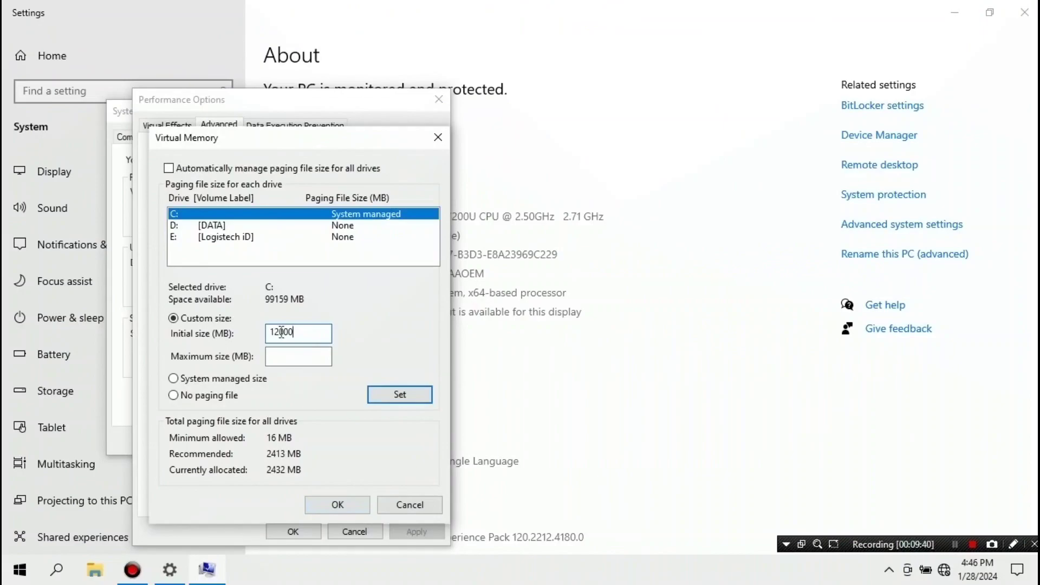
pyautogui.moveTo(330, 142); pyautogui.dragTo(701, 120)
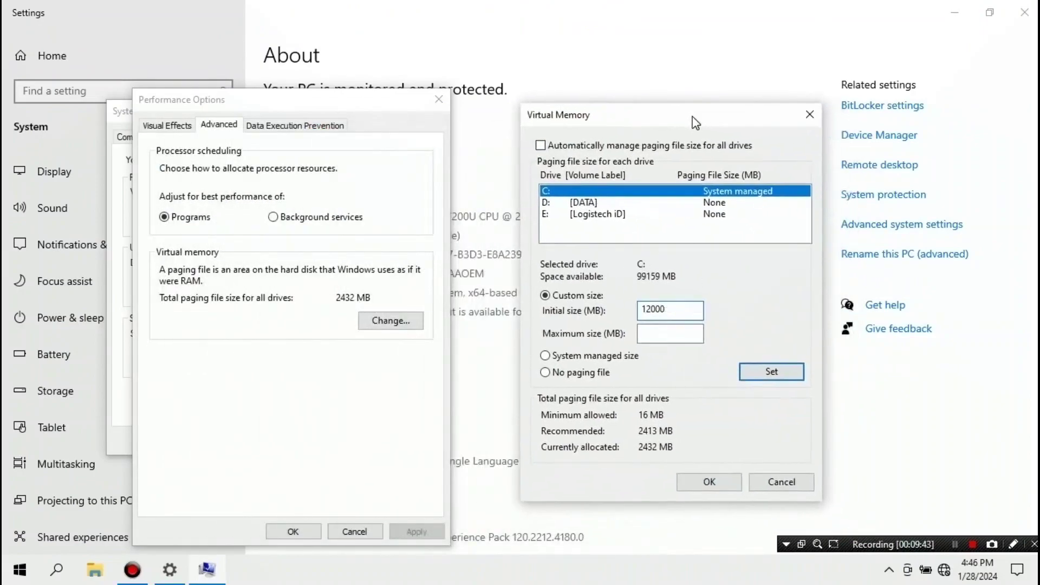
pyautogui.click(379, 95)
pyautogui.click(670, 334)
pyautogui.write('24000')
# - Replace the custom paging file sizes with 4000 MB initial and 8000 MB maximum
pyautogui.moveTo(667, 309); pyautogui.dragTo(637, 310)
pyautogui.write('4')
pyautogui.moveTo(702, 332); pyautogui.dragTo(582, 340)
pyautogui.write('000')
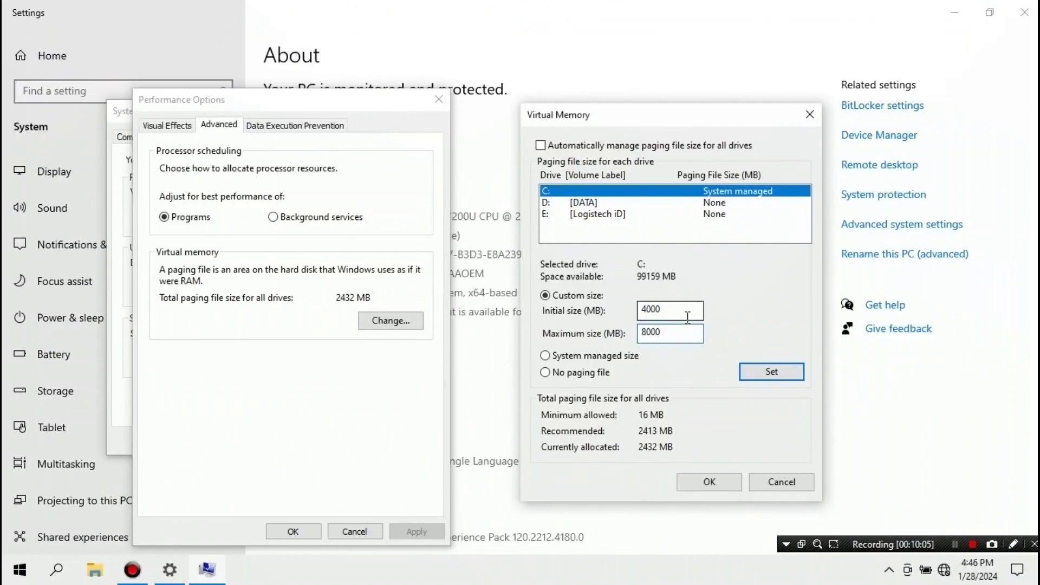
# - Set drive C:'s paging file to an initial size of 12000 MB and a maximum size of 24000 MB, and assign it
pyautogui.doubleClick(688, 311)
pyautogui.write('12000')
pyautogui.press('Tab')
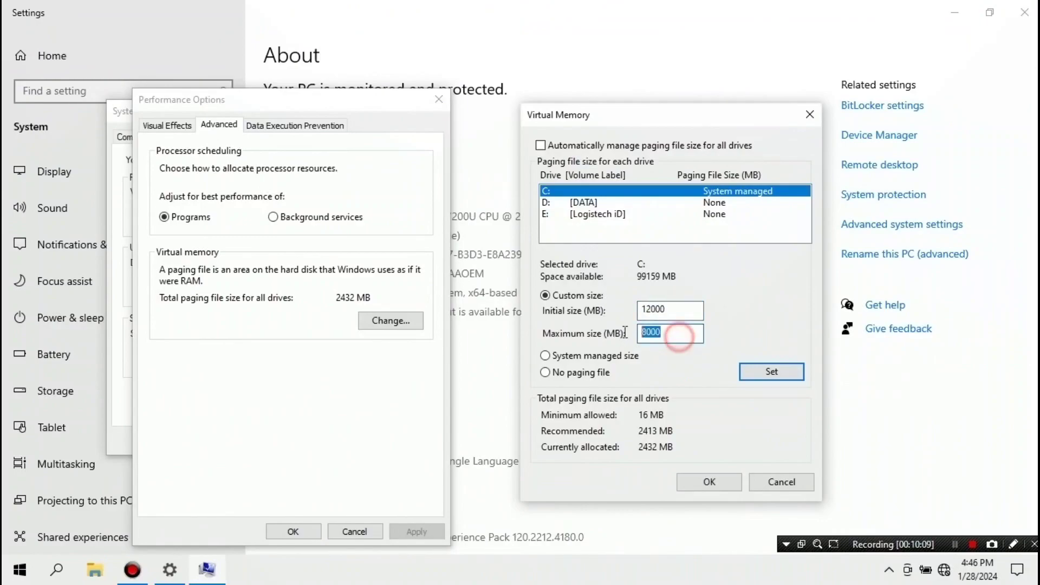
pyautogui.write('24000')
pyautogui.click(772, 373)
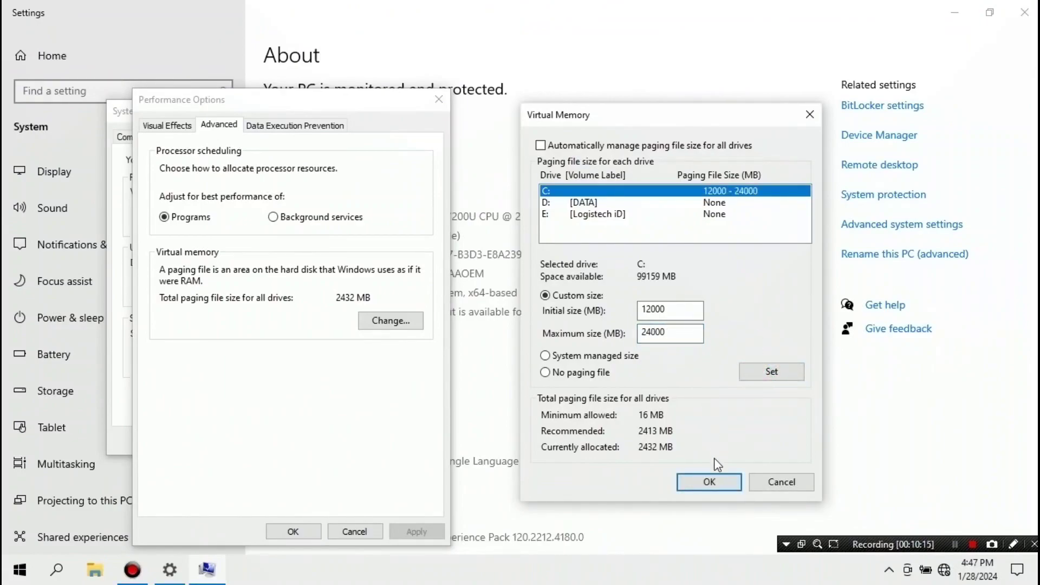
# - Confirm the custom paging file settings and close the Virtual Memory and Performance Options dialogs
pyautogui.click(711, 483)
pyautogui.click(709, 482)
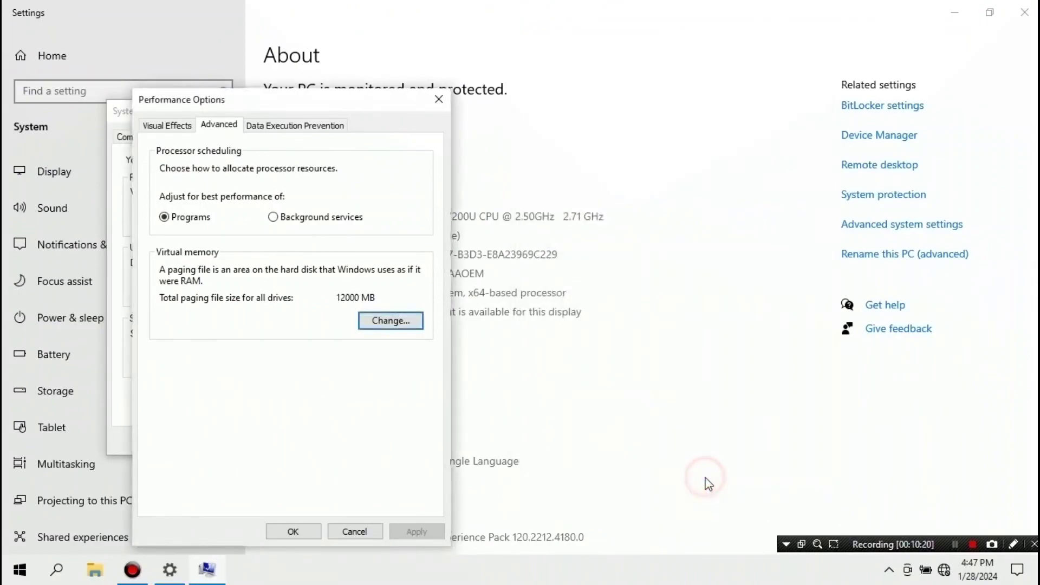
pyautogui.click(293, 531)
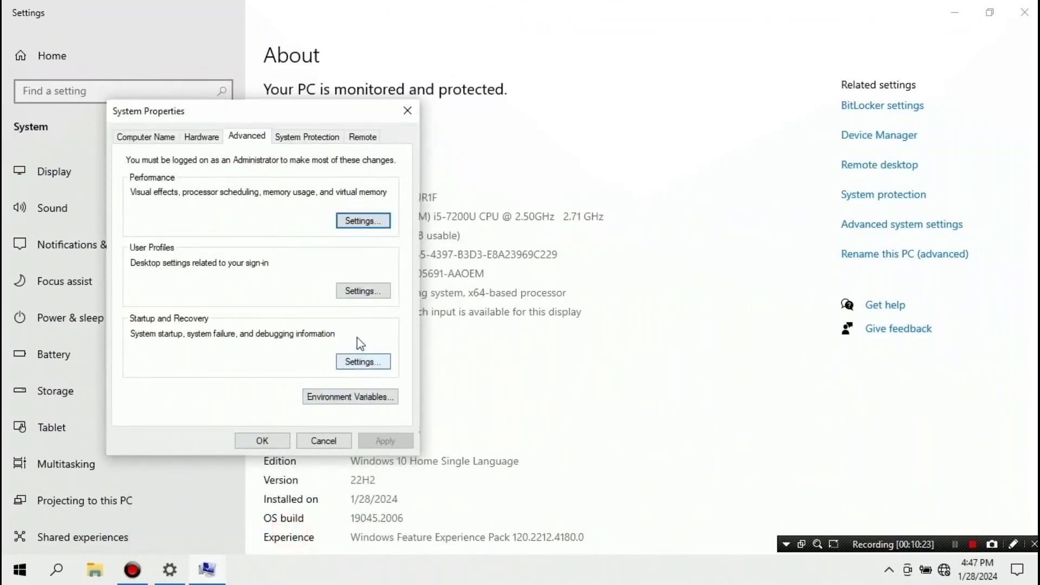
pyautogui.click(374, 317)
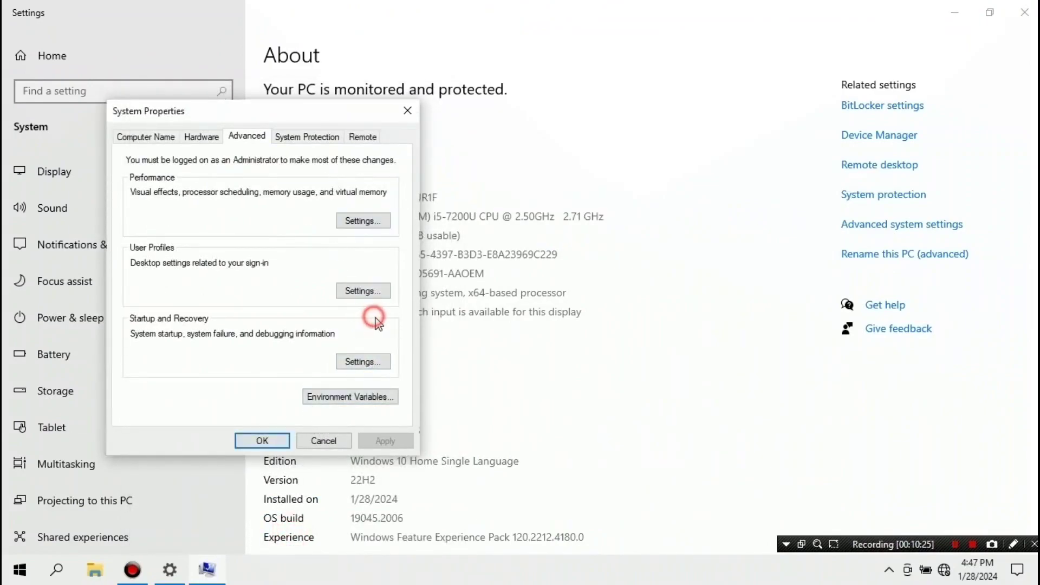
# - Turn on system protection for drive C: with a maximum disk usage of 9% (10.67 GB), closing the Settings window behind System Properties
pyautogui.click(304, 138)
pyautogui.moveTo(315, 116); pyautogui.dragTo(521, 82)
pyautogui.click(1024, 12)
pyautogui.click(470, 274)
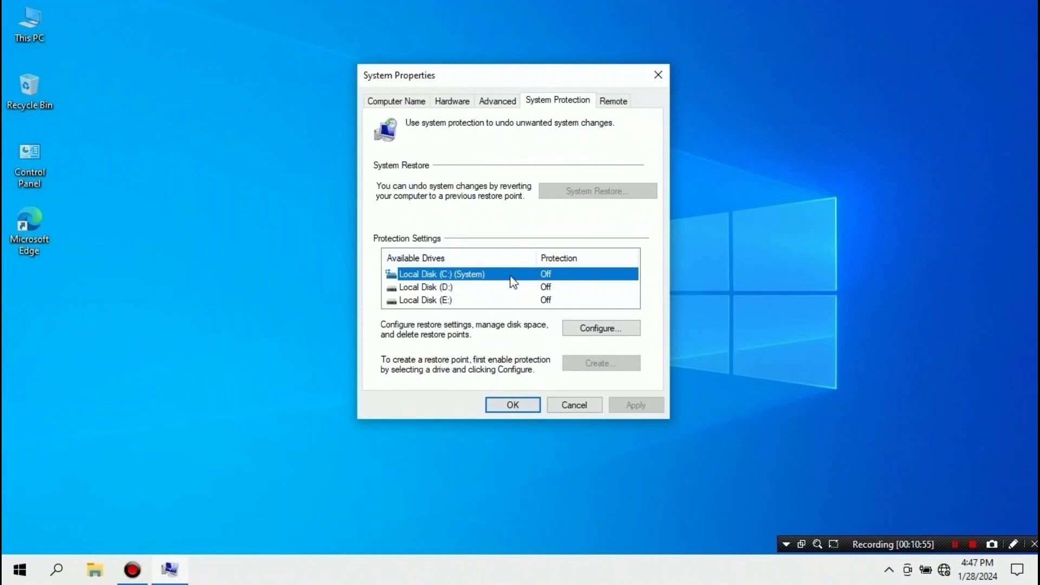
pyautogui.click(589, 331)
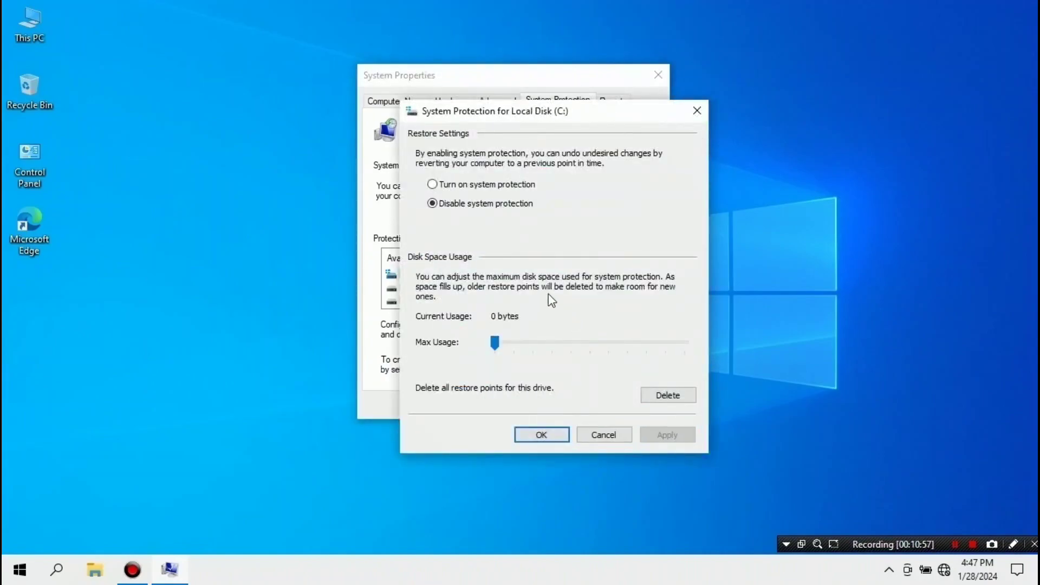
pyautogui.click(453, 187)
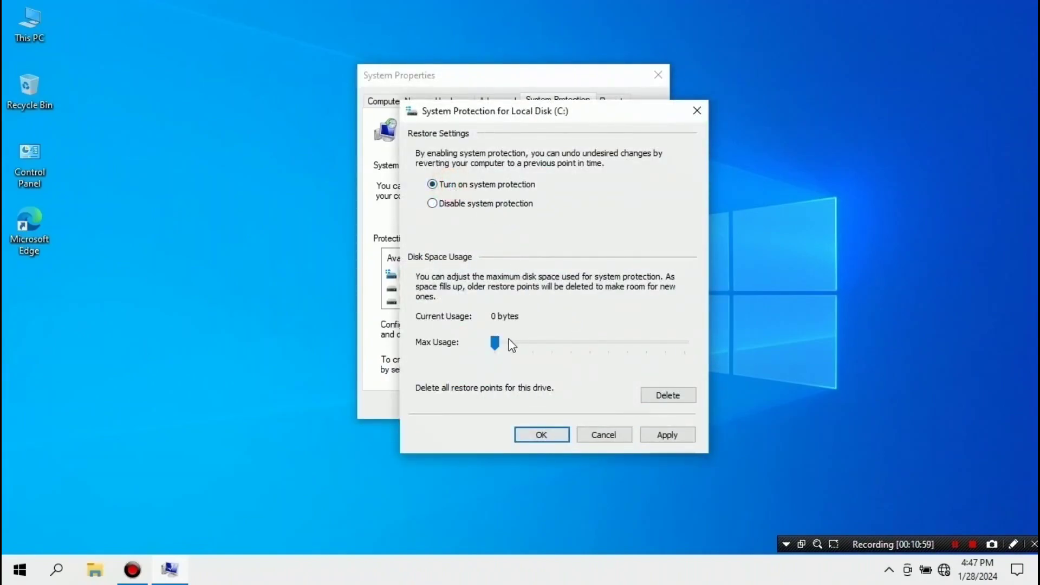
pyautogui.moveTo(494, 343); pyautogui.dragTo(515, 347)
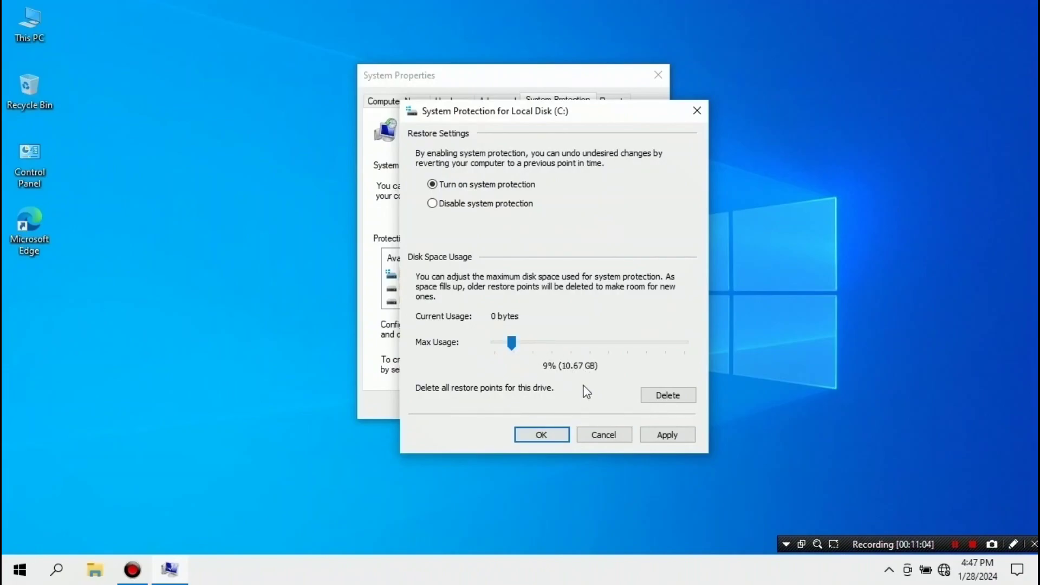
pyautogui.click(544, 435)
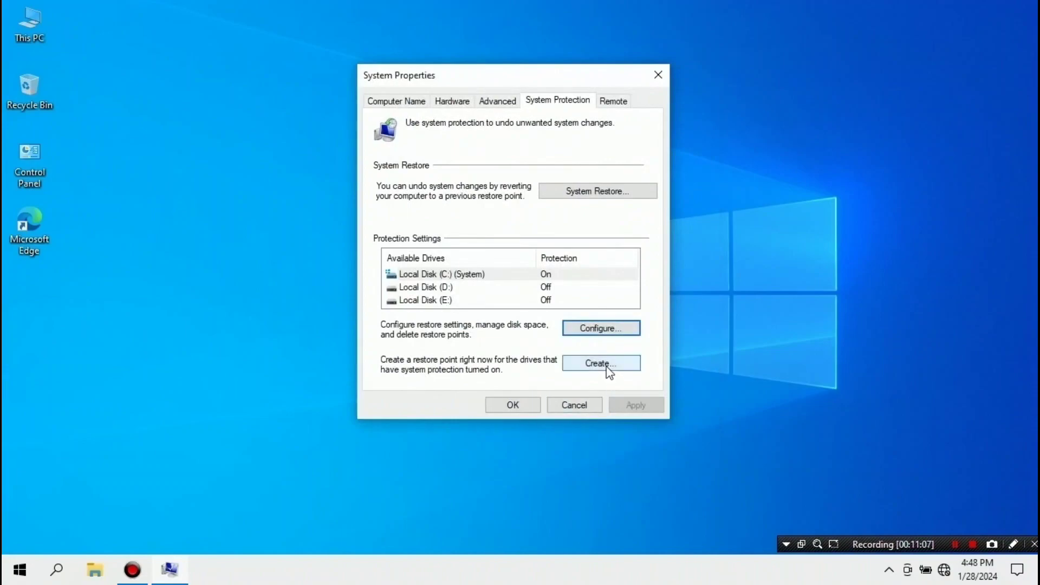
# - Create a restore point described as "backup system tanggal 28 1 2024"
pyautogui.click(592, 365)
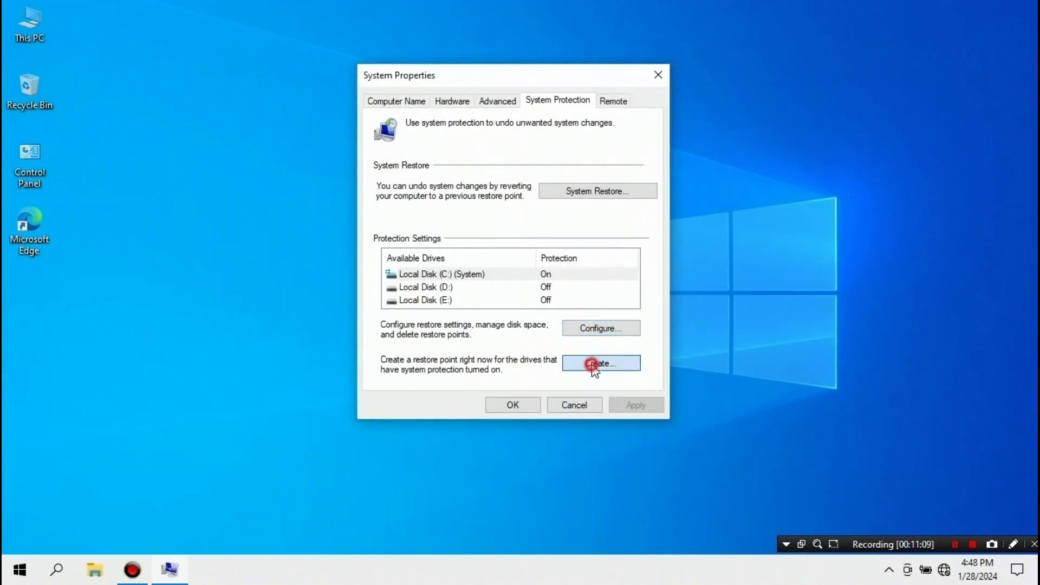
pyautogui.write('backup system tanggal 28 1 2024')
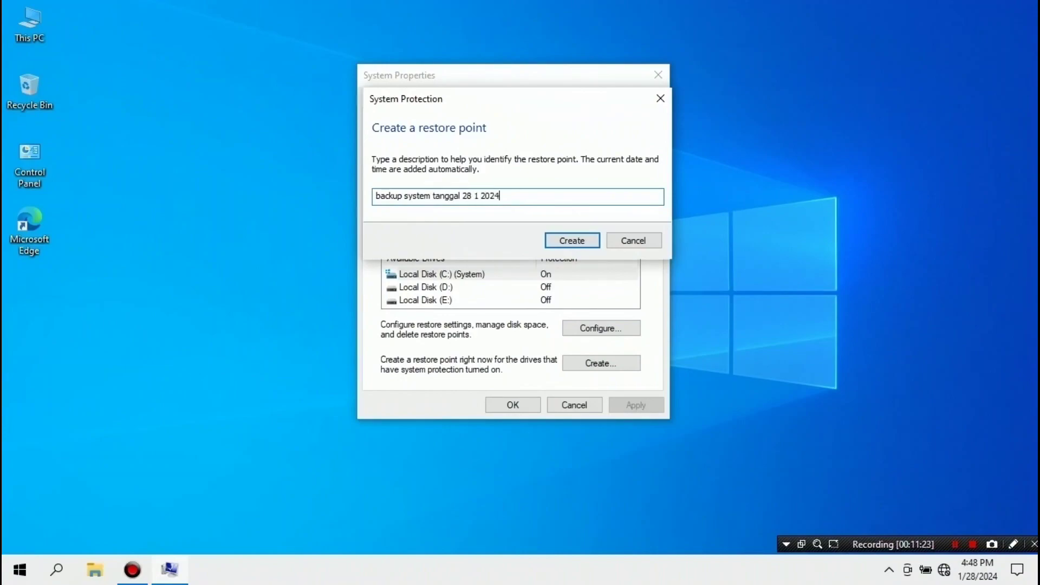
pyautogui.click(588, 240)
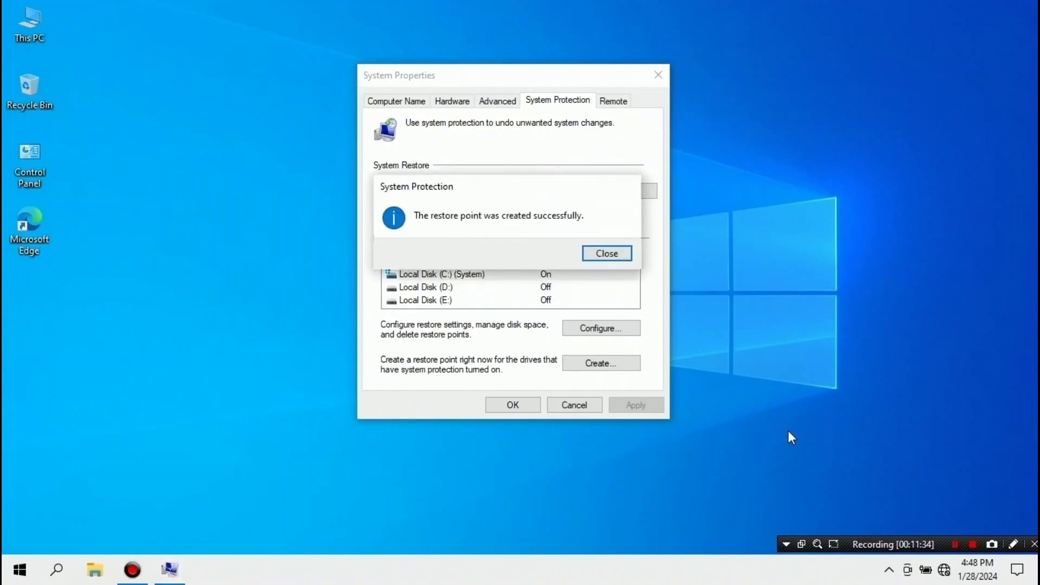
pyautogui.click(605, 255)
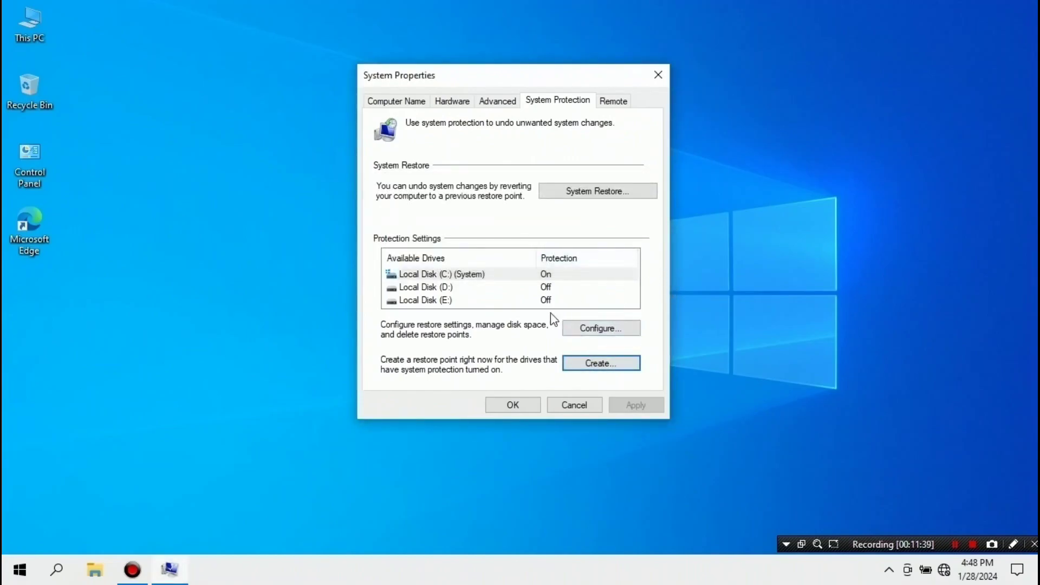
# - Review drive C:'s system protection disk usage and close System Properties
pyautogui.click(611, 334)
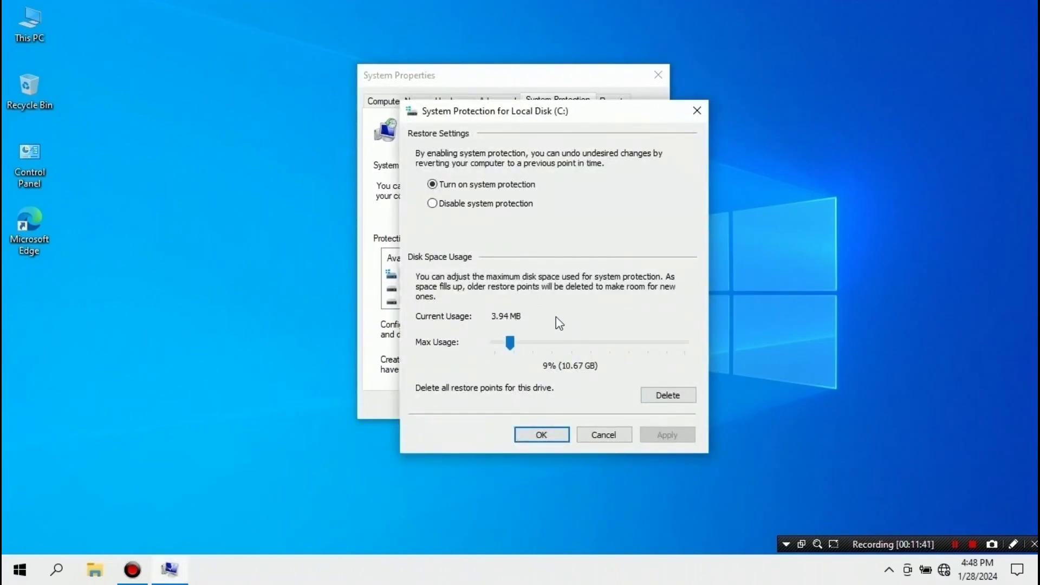
pyautogui.click(546, 437)
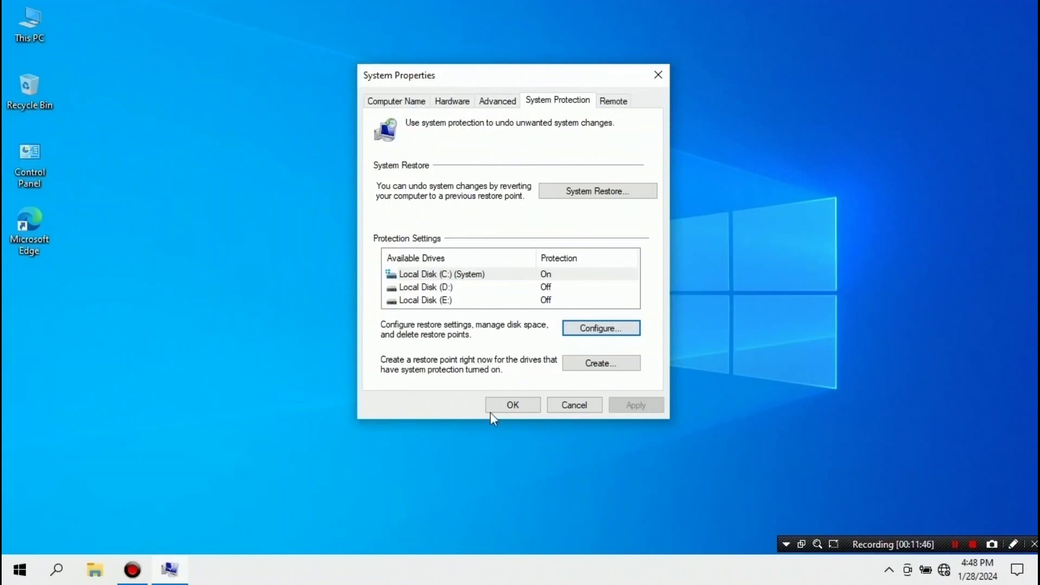
pyautogui.click(510, 407)
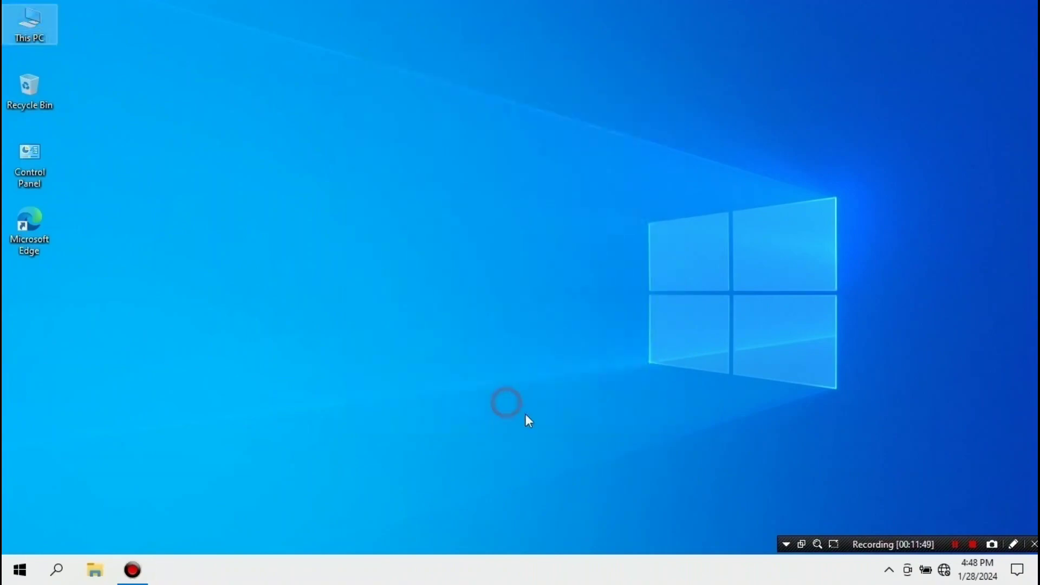
pyautogui.rightClick(383, 71)
pyautogui.click(428, 116)
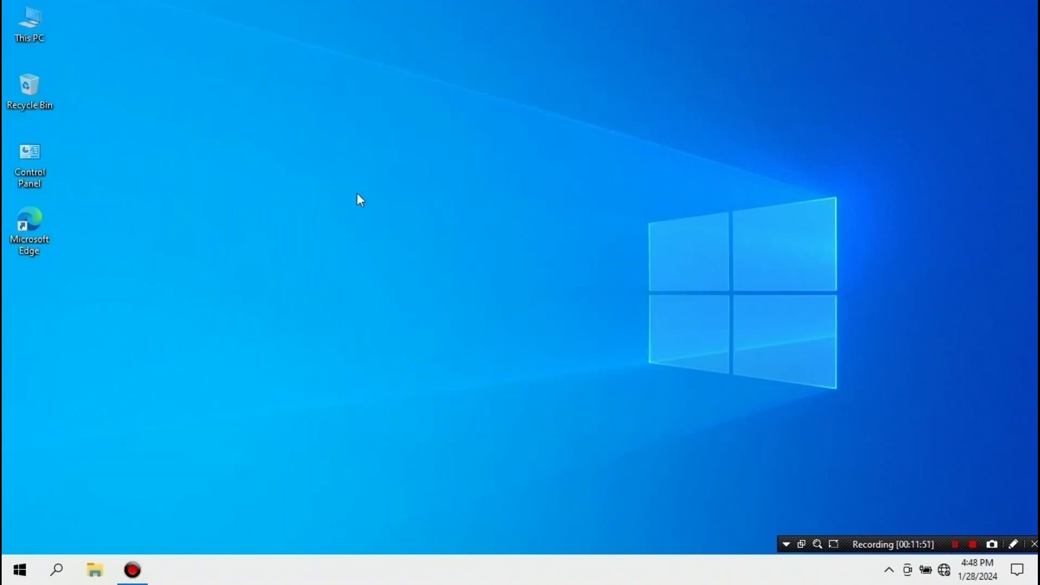
# - Open This PC in File Explorer and look over local disks C:, D: and E:
pyautogui.click(97, 568)
pyautogui.click(64, 205)
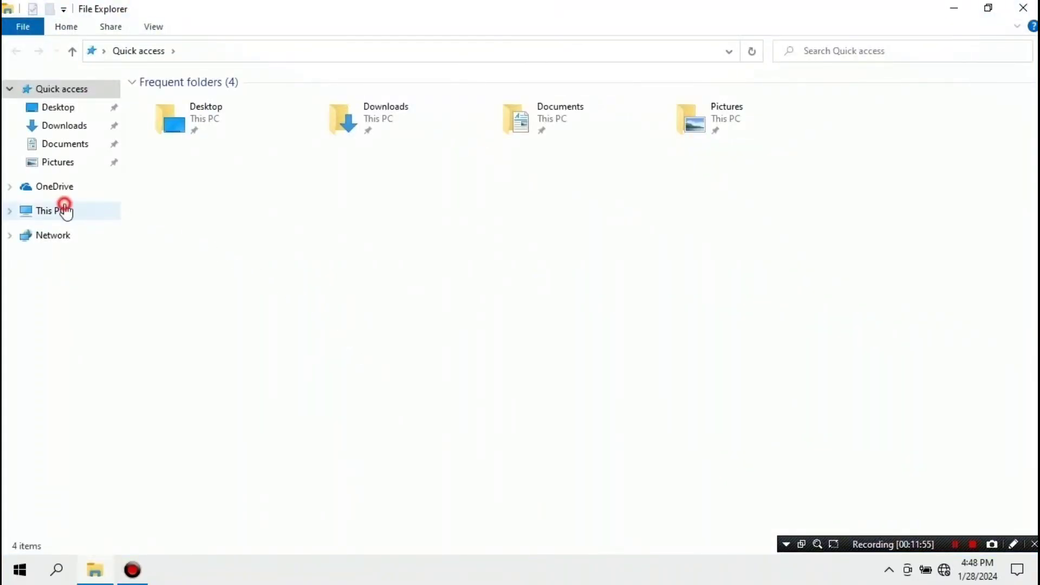
pyautogui.click(10, 211)
pyautogui.click(253, 226)
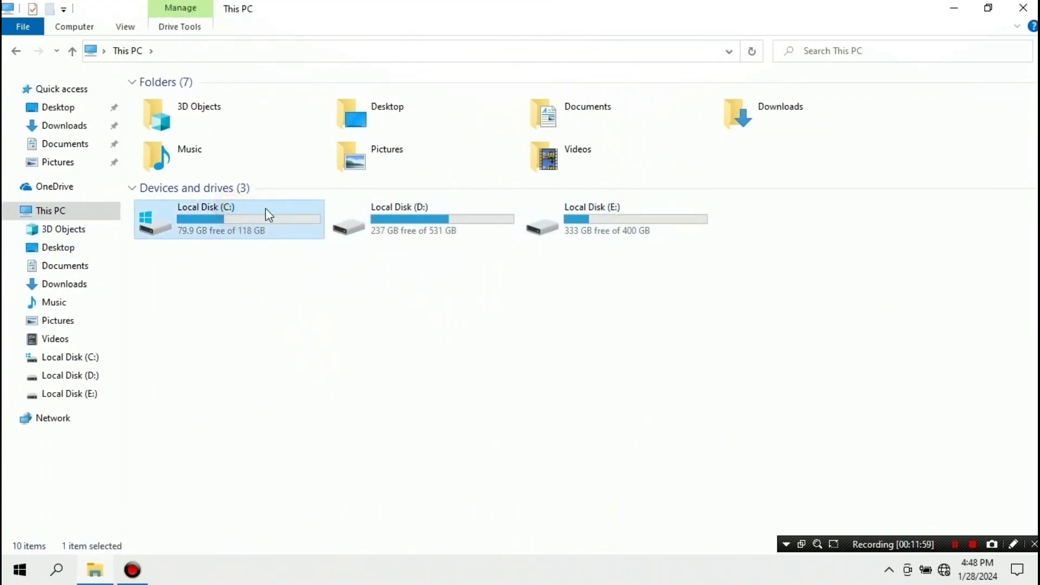
pyautogui.click(409, 227)
pyautogui.click(629, 232)
pyautogui.click(464, 222)
pyautogui.click(603, 224)
pyautogui.click(435, 219)
pyautogui.click(237, 207)
# - Open the drive optimization tool from local disk C:'s properties and optimize drive C:
pyautogui.rightClick(253, 229)
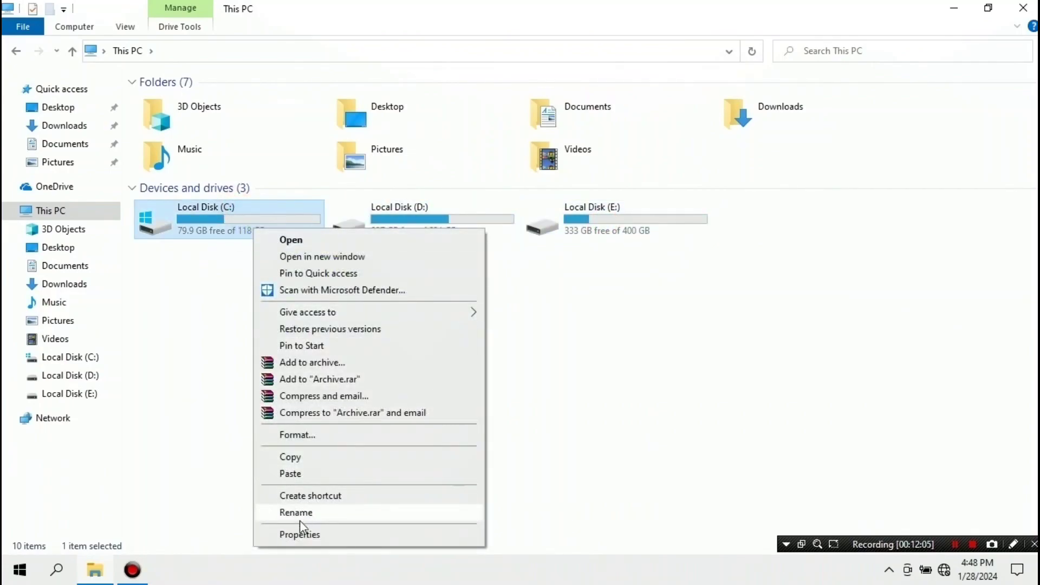
pyautogui.click(321, 538)
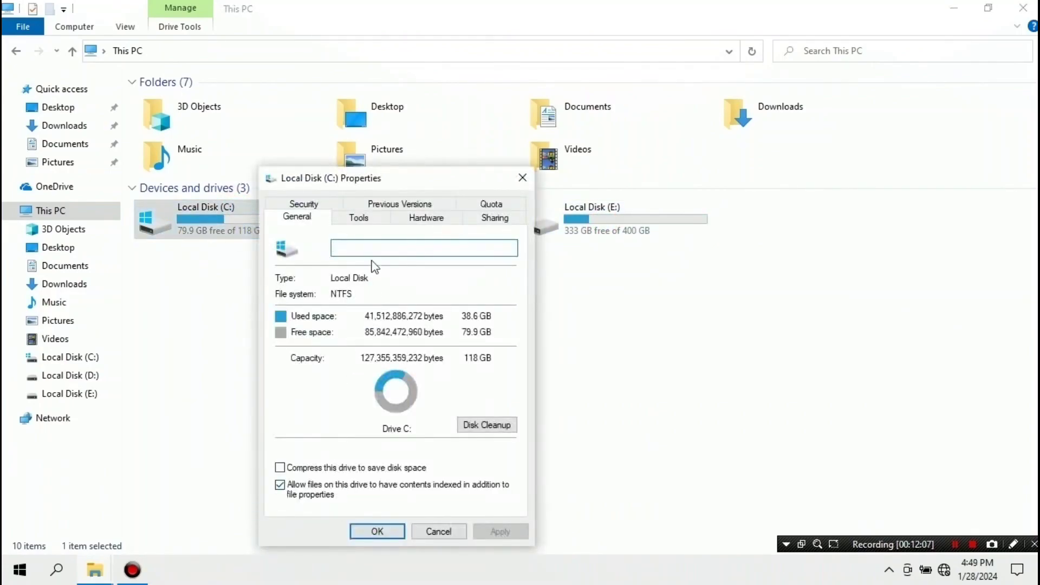
pyautogui.click(369, 222)
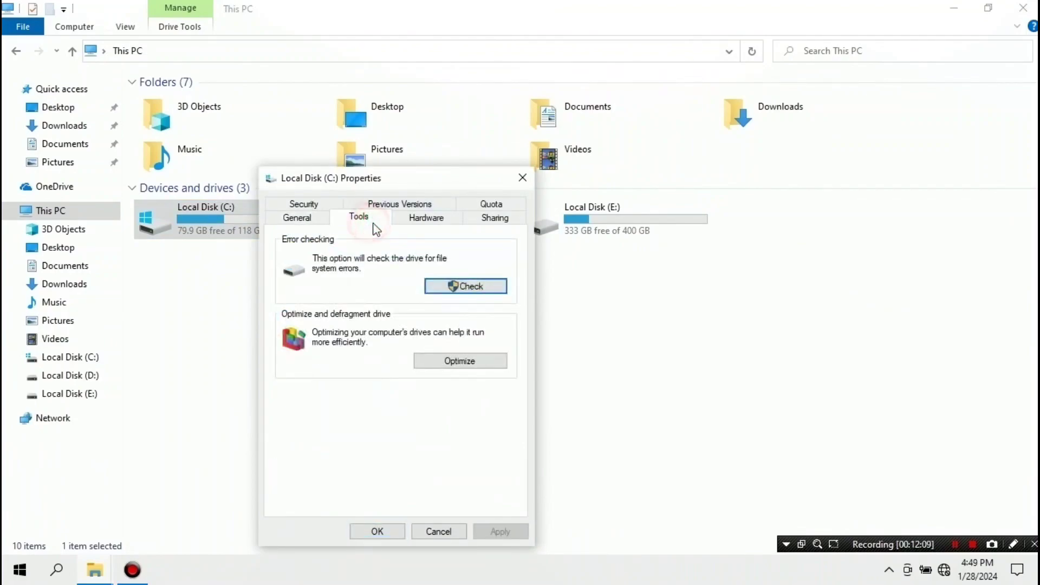
pyautogui.click(472, 367)
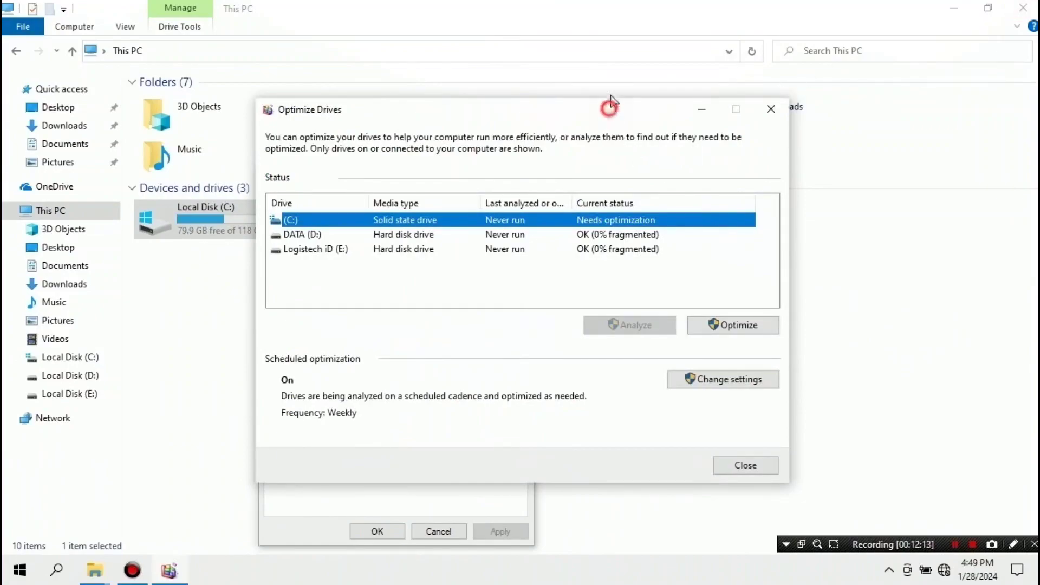
pyautogui.moveTo(610, 108); pyautogui.dragTo(620, 60)
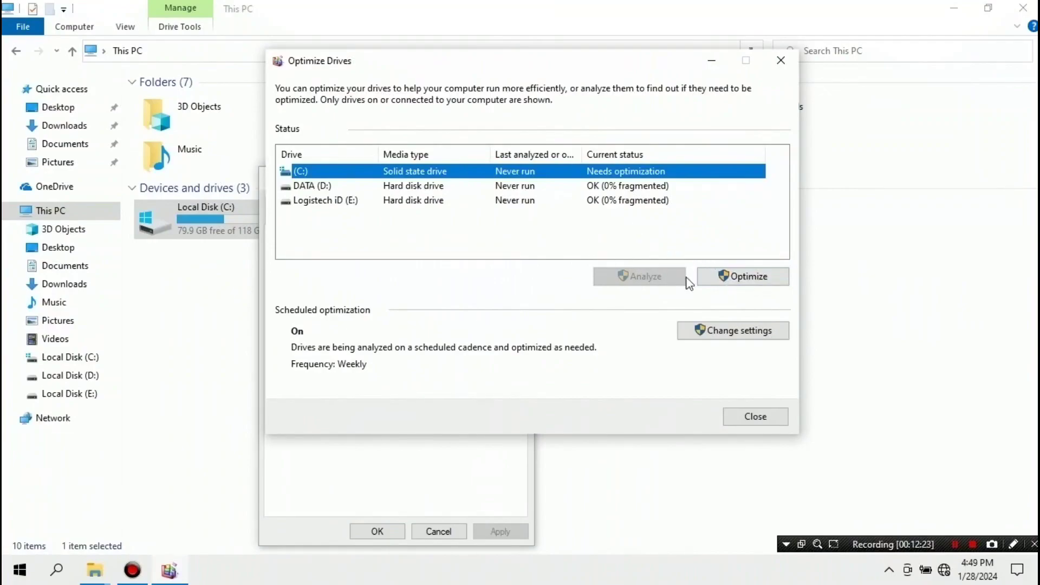
pyautogui.click(752, 279)
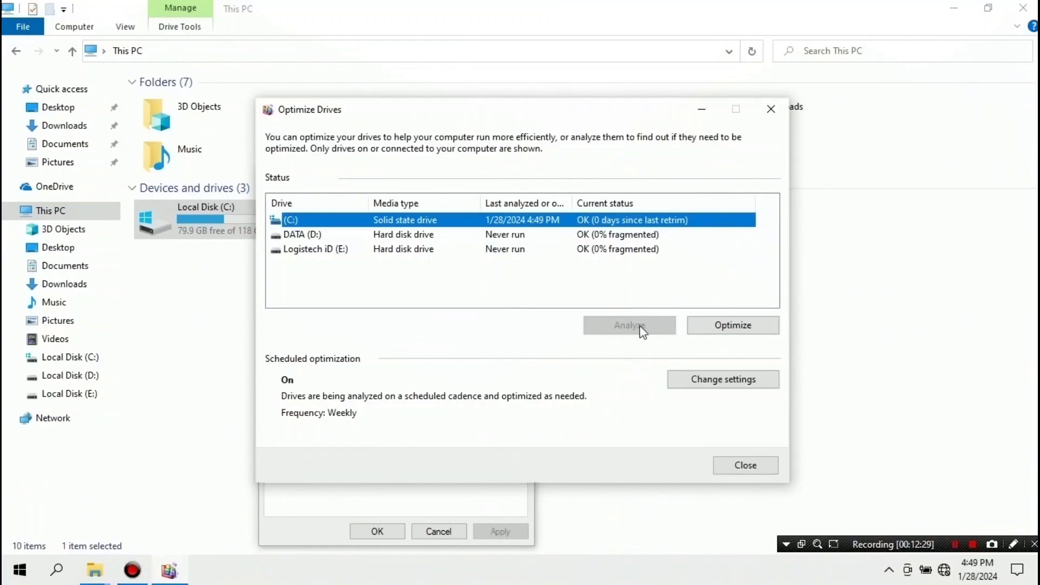
# - Analyze the hard disk drives DATA (D:) and Logistech iD (E:) for fragmentation
pyautogui.click(511, 235)
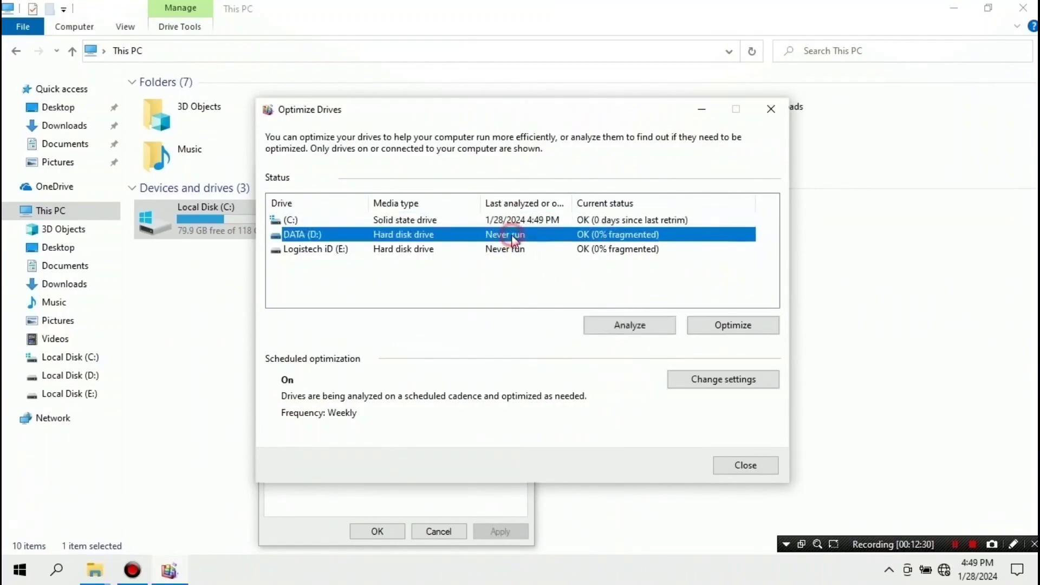
pyautogui.click(637, 326)
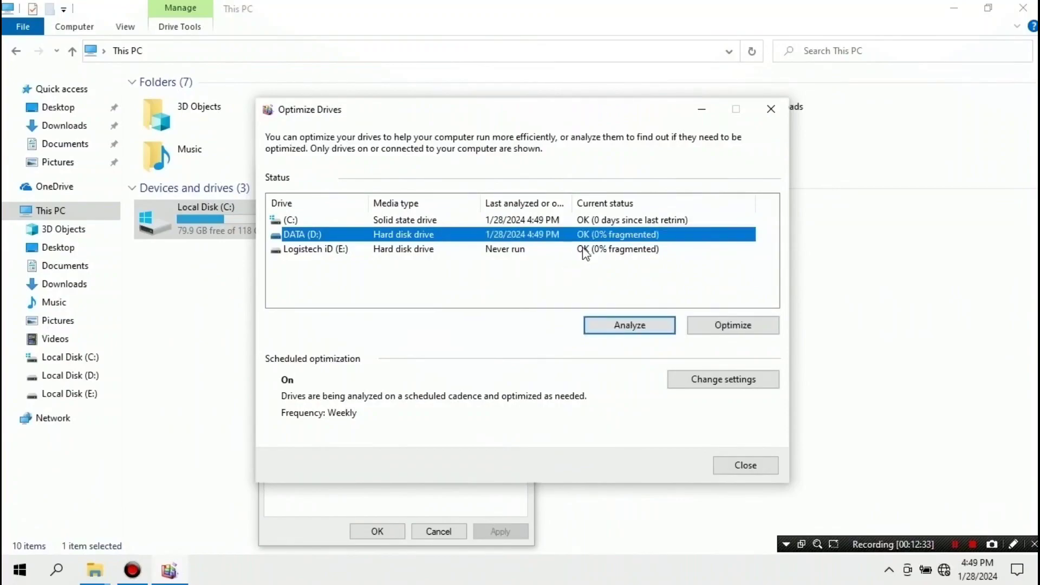
pyautogui.click(509, 253)
pyautogui.click(622, 325)
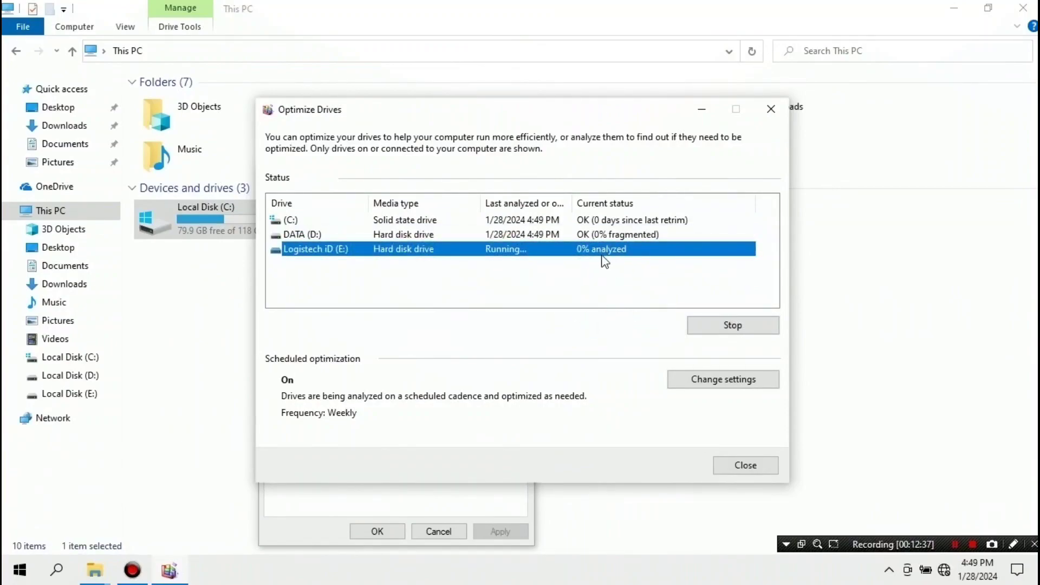
# - Optimize drives DATA (D:) and Logistech iD (E:), and close the optimizer, drive properties and File Explorer
pyautogui.click(618, 235)
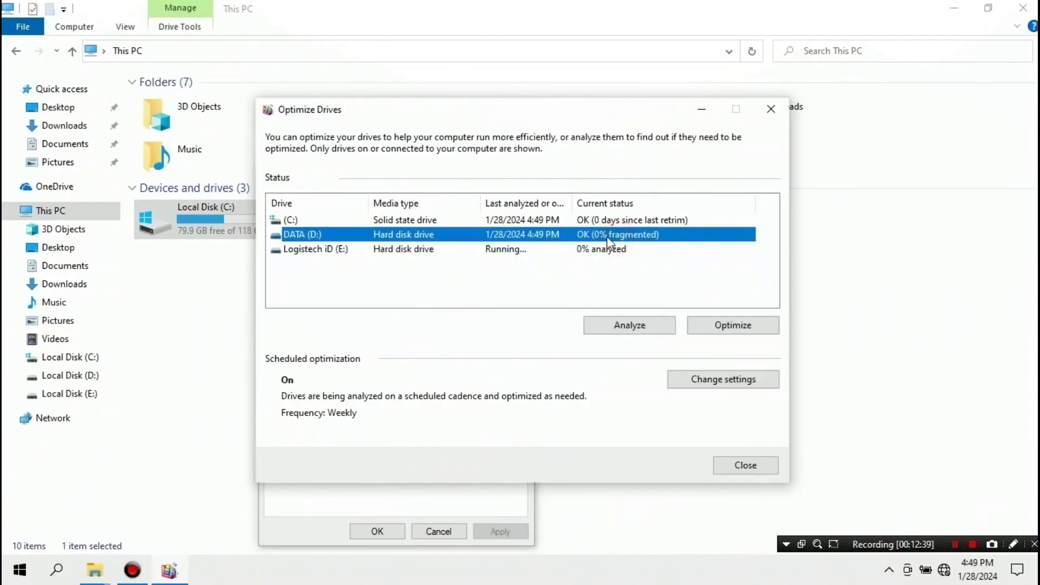
pyautogui.click(731, 325)
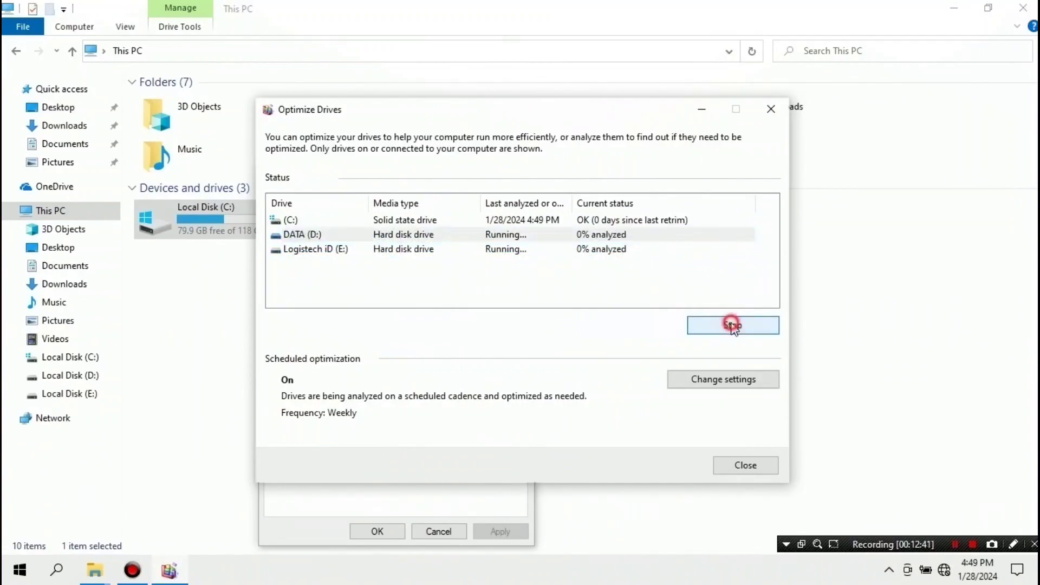
pyautogui.click(610, 252)
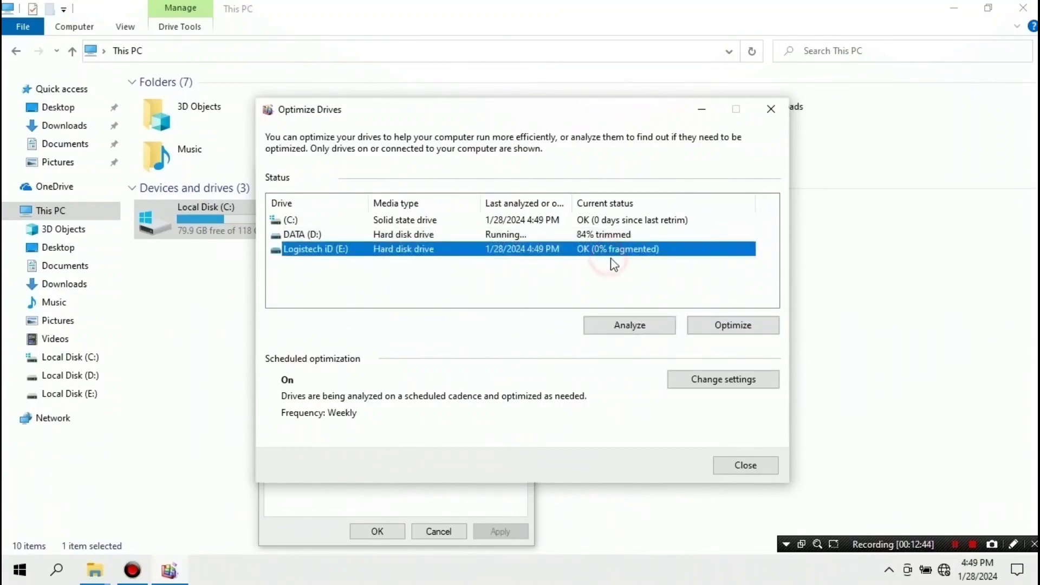
pyautogui.click(733, 325)
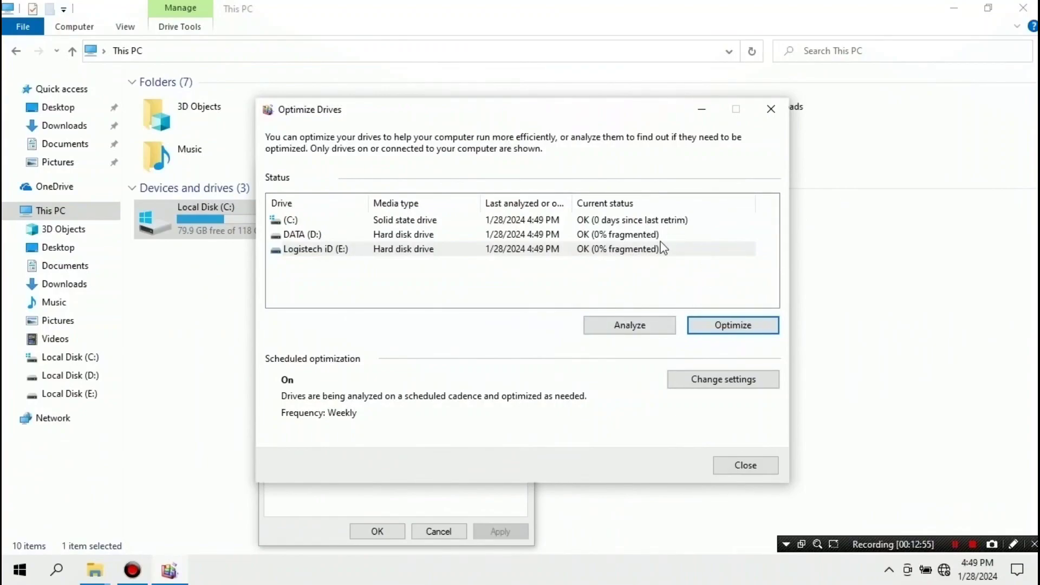
pyautogui.click(753, 473)
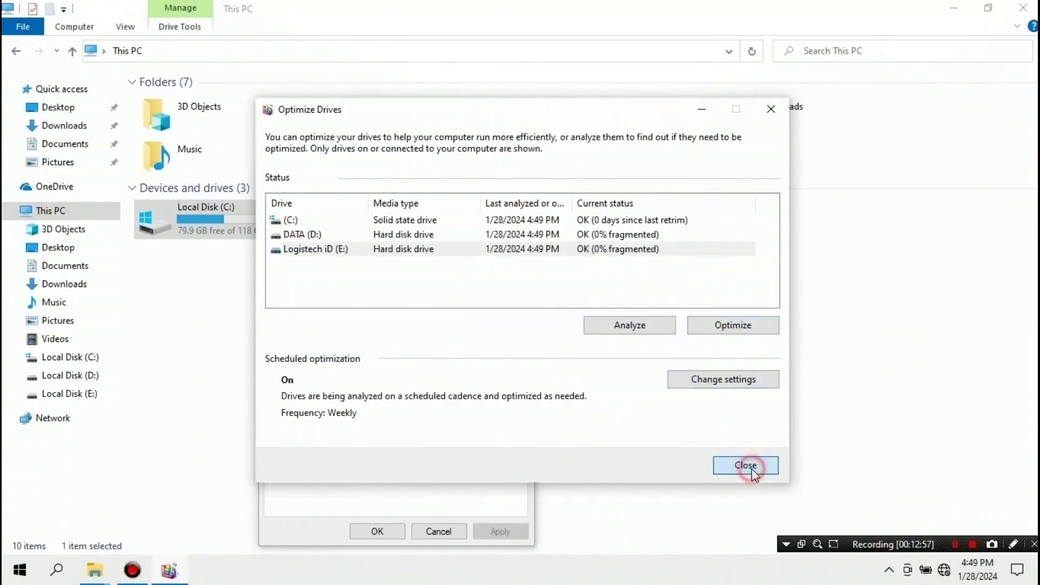
pyautogui.click(378, 532)
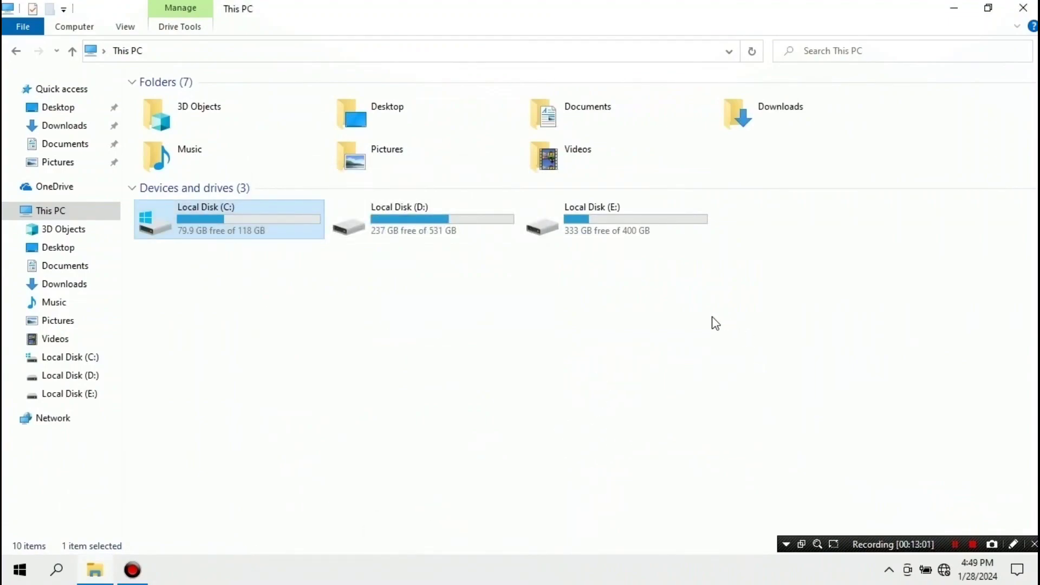
pyautogui.click(1032, 9)
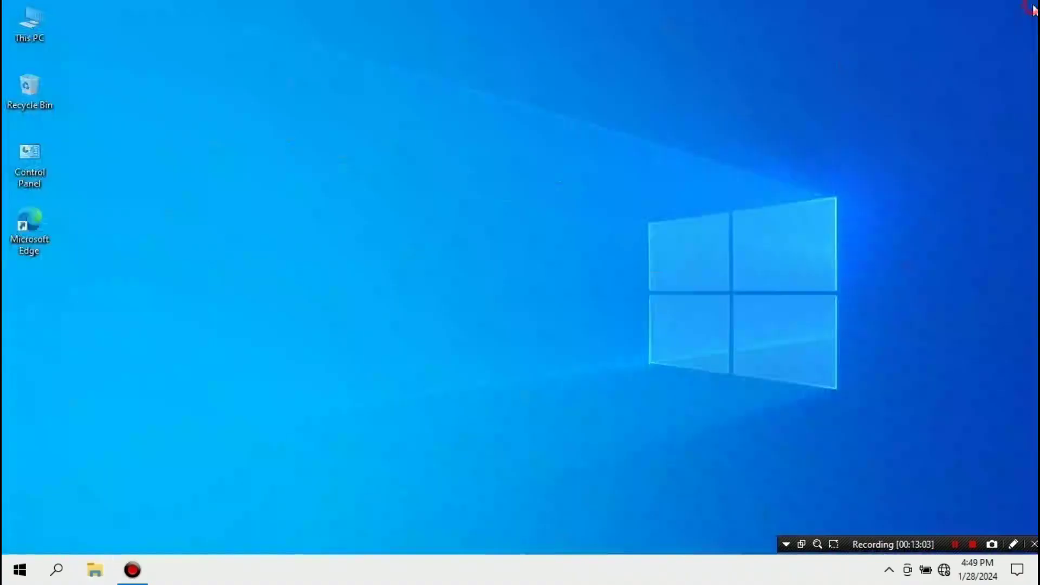
# - Search Windows for %temp% and open the user's Temp folder
pyautogui.click(56, 569)
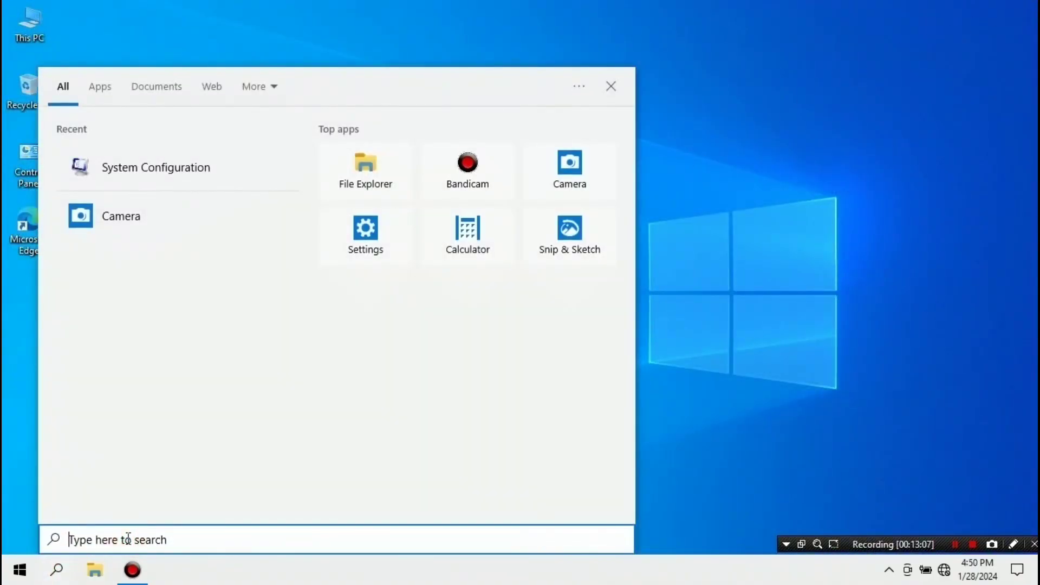
pyautogui.write('%temp%')
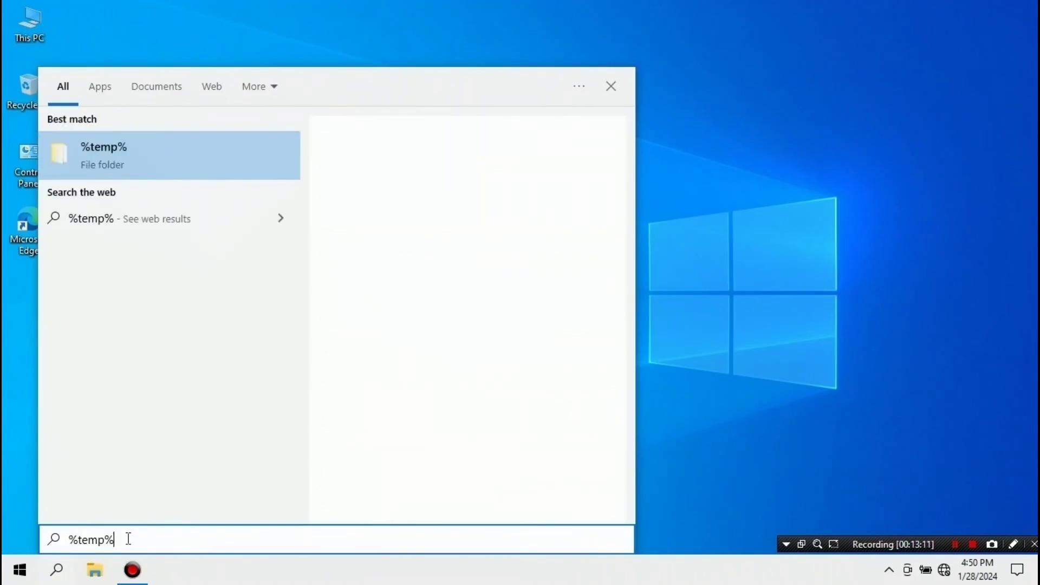
pyautogui.click(184, 167)
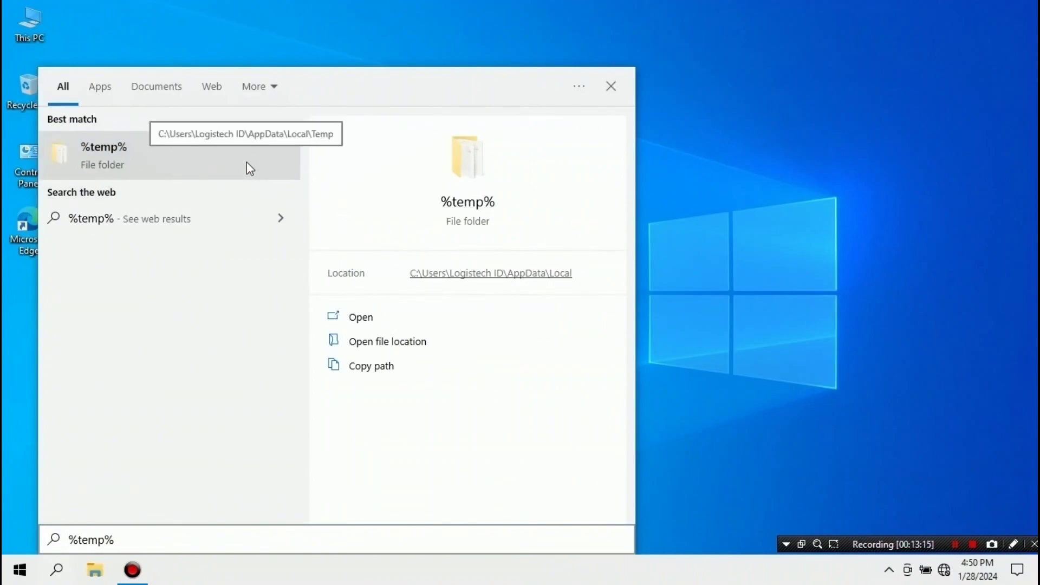
pyautogui.click(245, 161)
pyautogui.click(193, 162)
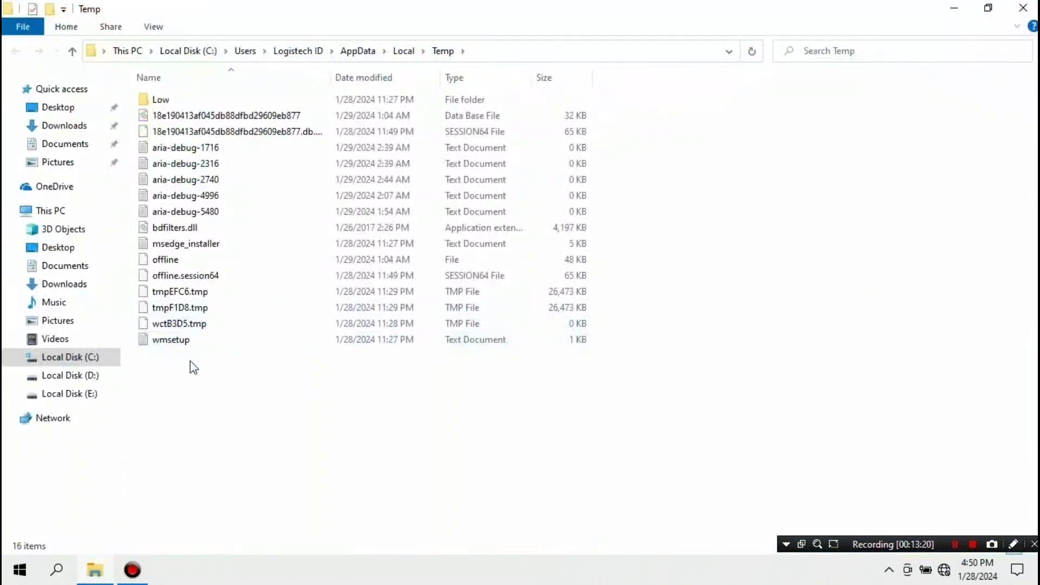
# - Delete all files and folders in the Temp folder and close its window
pyautogui.moveTo(194, 368); pyautogui.dragTo(232, 88)
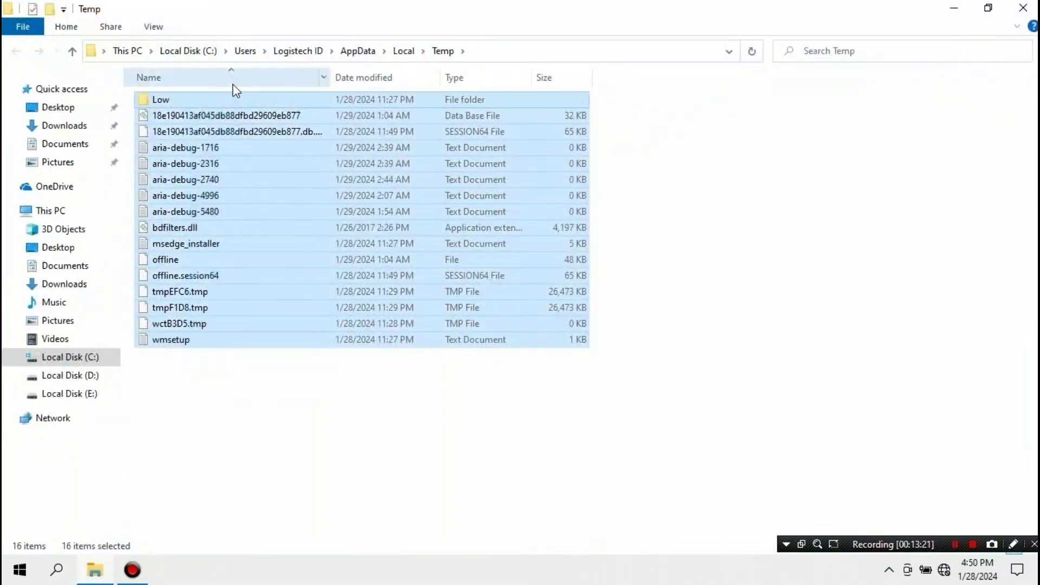
pyautogui.rightClick(232, 202)
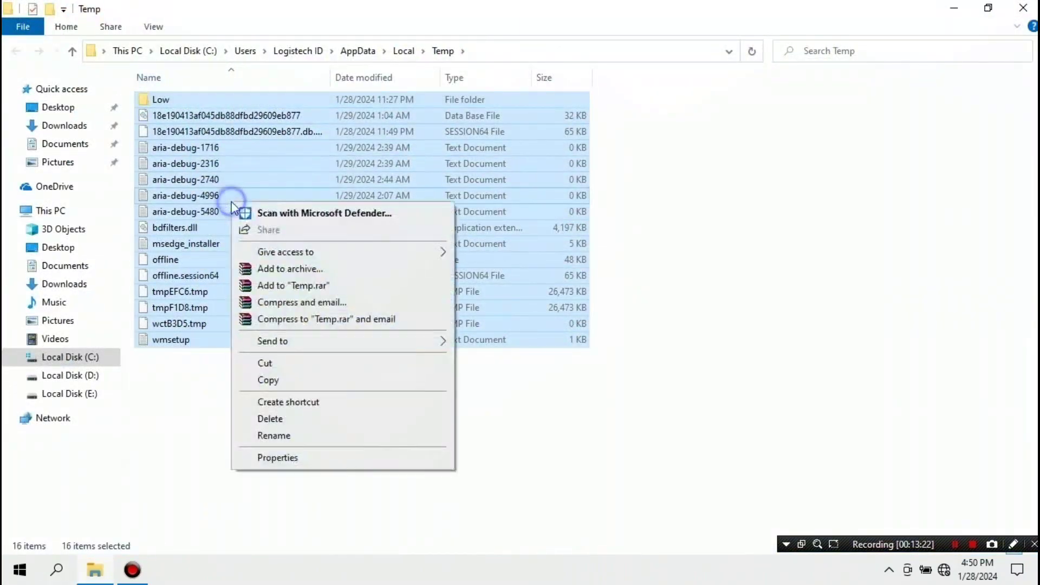
pyautogui.click(306, 417)
pyautogui.click(470, 223)
pyautogui.click(558, 244)
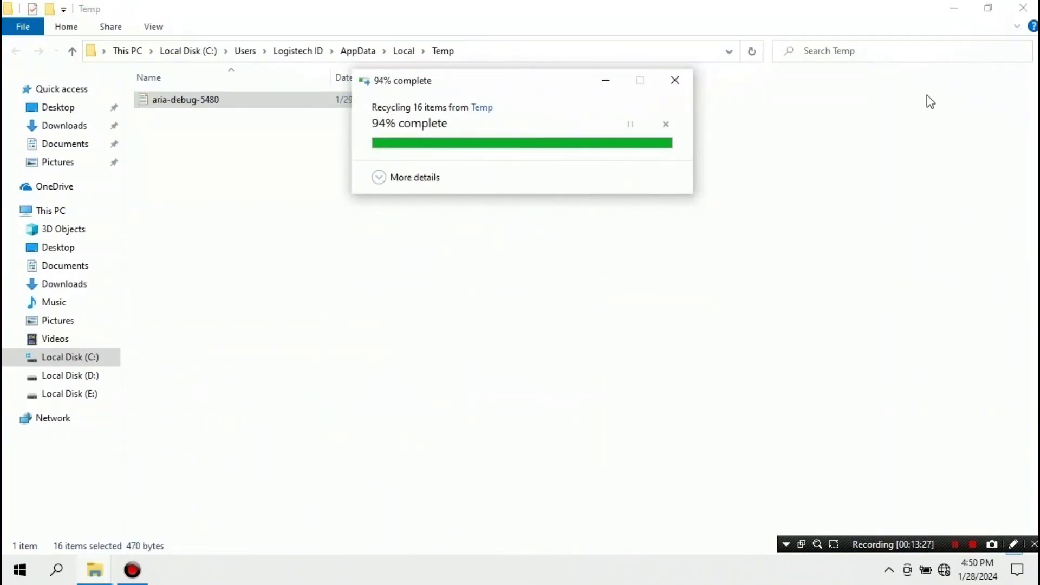
pyautogui.click(1023, 7)
# - Empty the Recycle Bin from the desktop, confirm the deletion, and refresh the desktop
pyautogui.rightClick(20, 104)
pyautogui.click(75, 129)
pyautogui.click(568, 299)
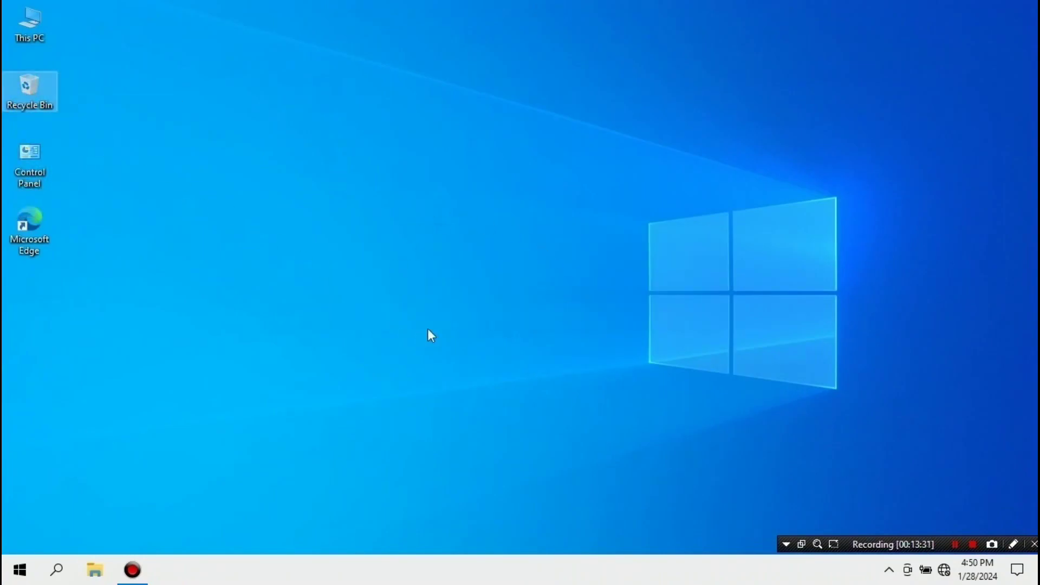
pyautogui.rightClick(408, 226)
pyautogui.click(437, 273)
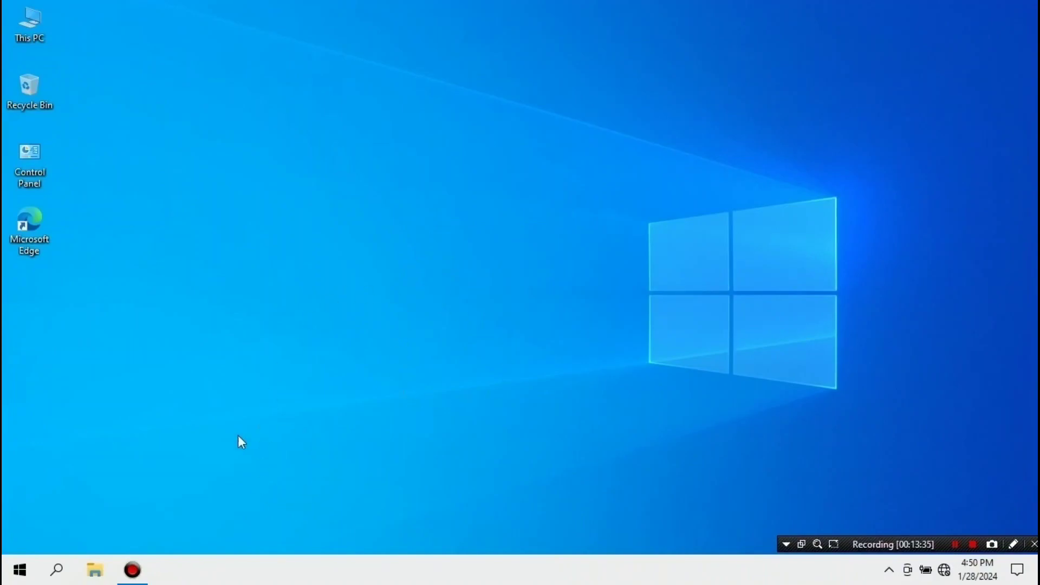
pyautogui.click(20, 570)
pyautogui.click(20, 536)
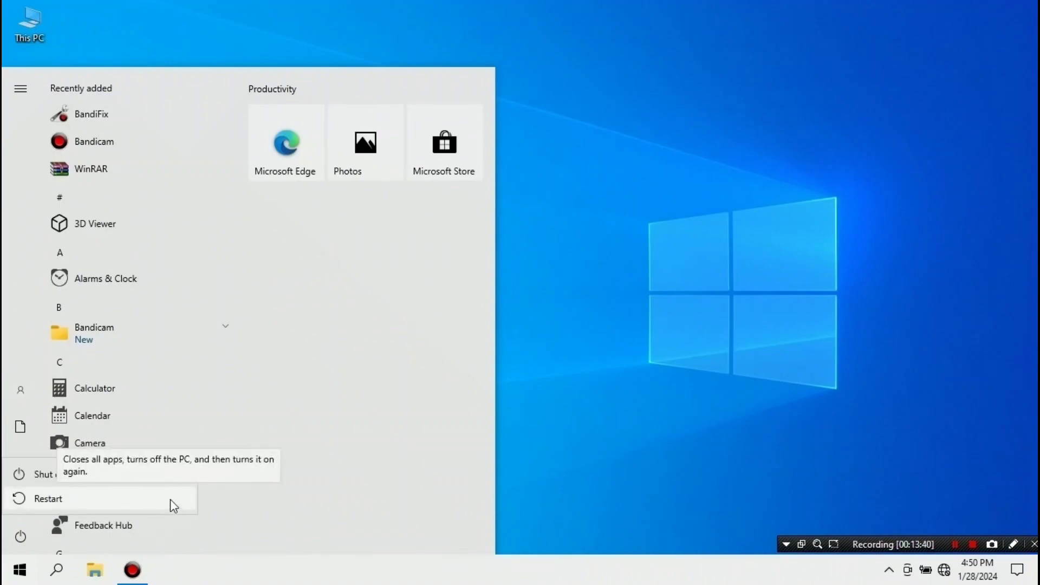
pyautogui.click(590, 284)
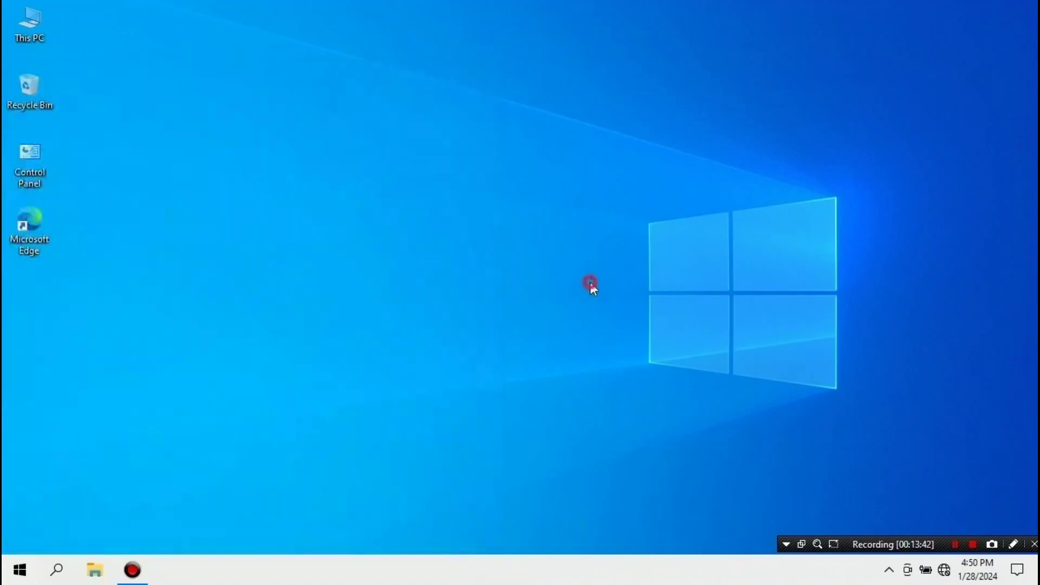
# - Refresh the desktop
pyautogui.rightClick(571, 214)
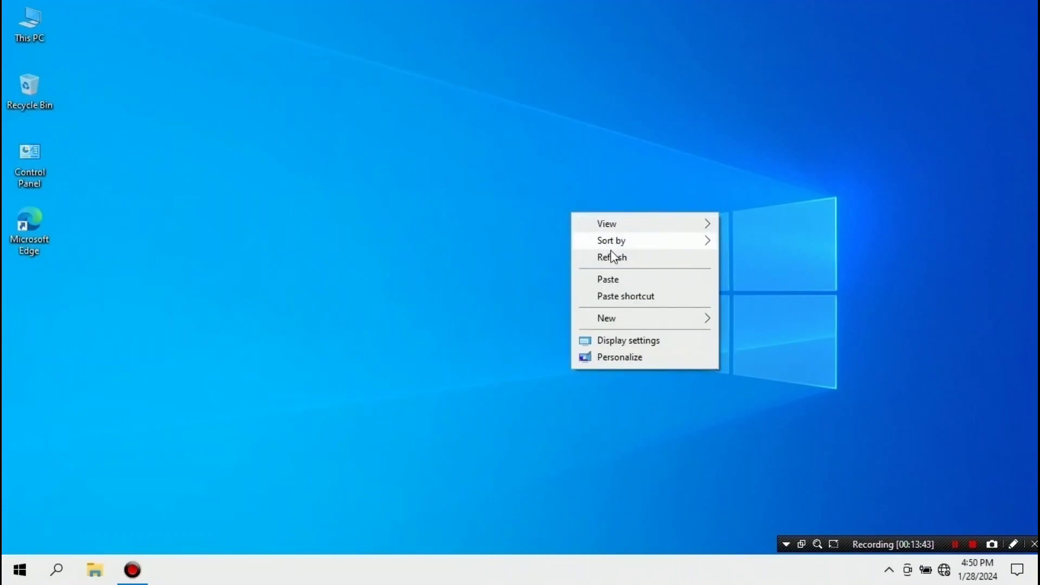